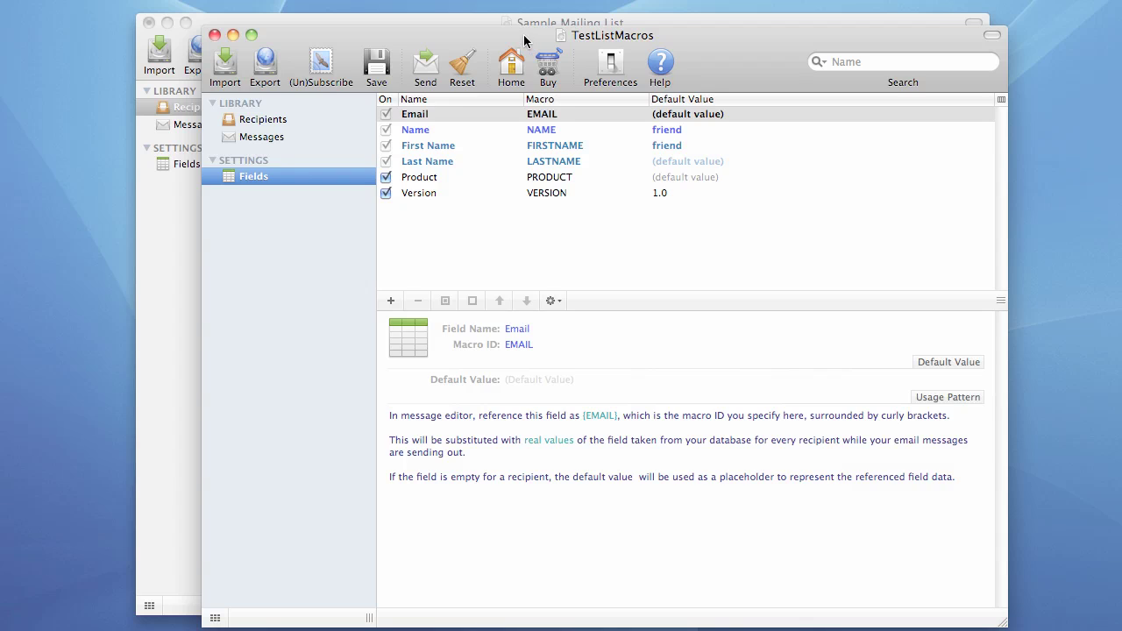
Step: Close the TestListMacros document to reveal the Sample Mailing List recipients
click(214, 35)
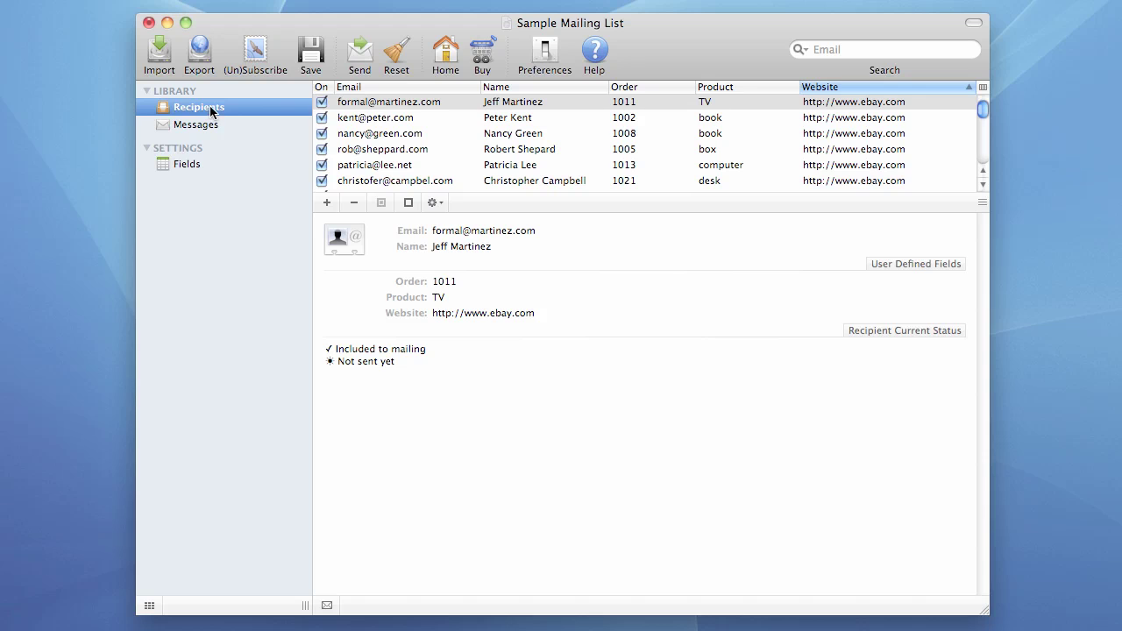
Step: Look through the Messages and Fields sections, then open the second recipient's details
click(194, 125)
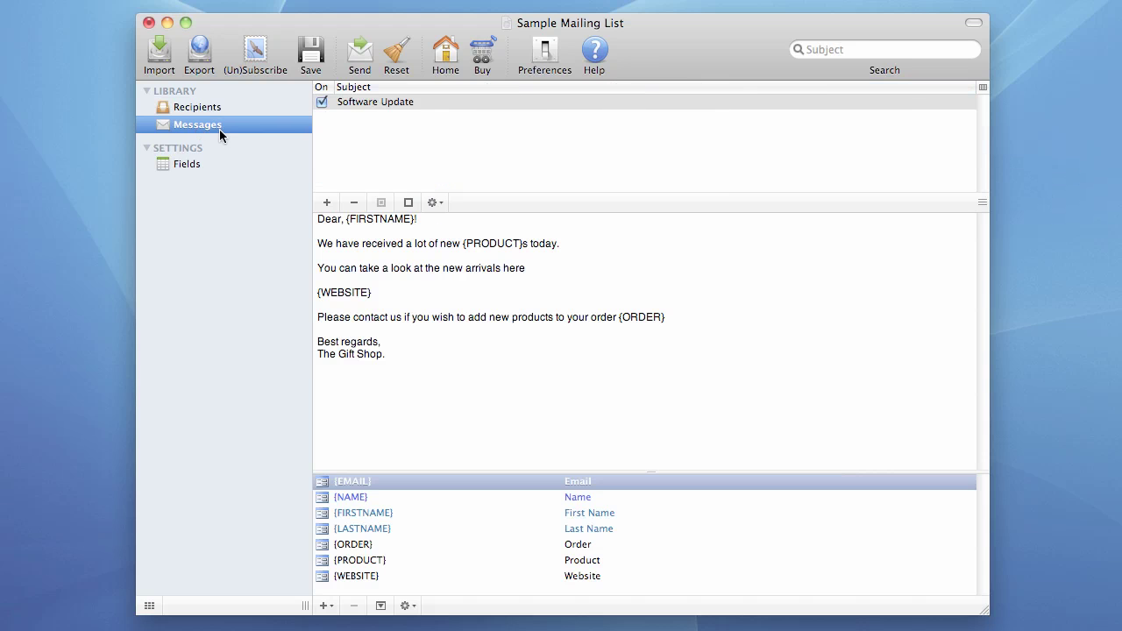
click(178, 167)
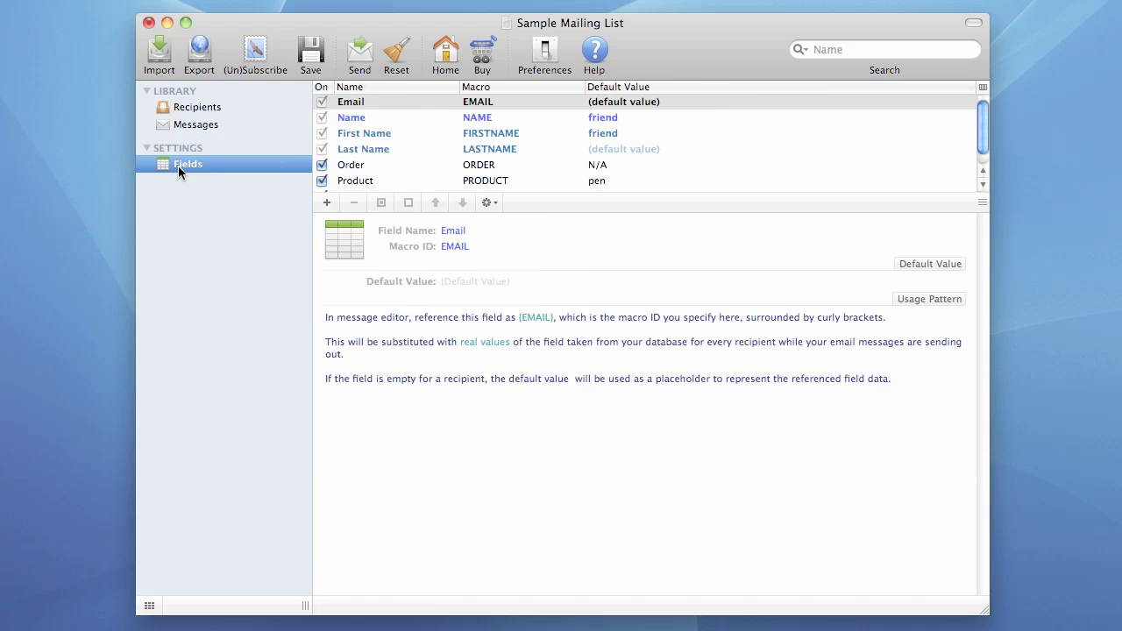
click(191, 111)
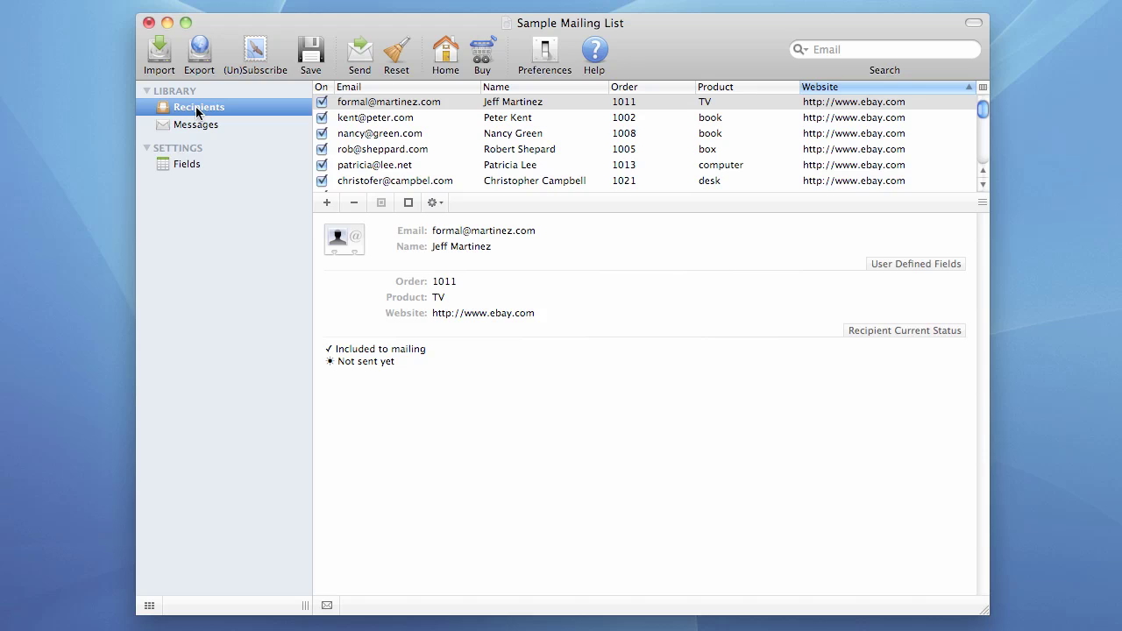
click(410, 123)
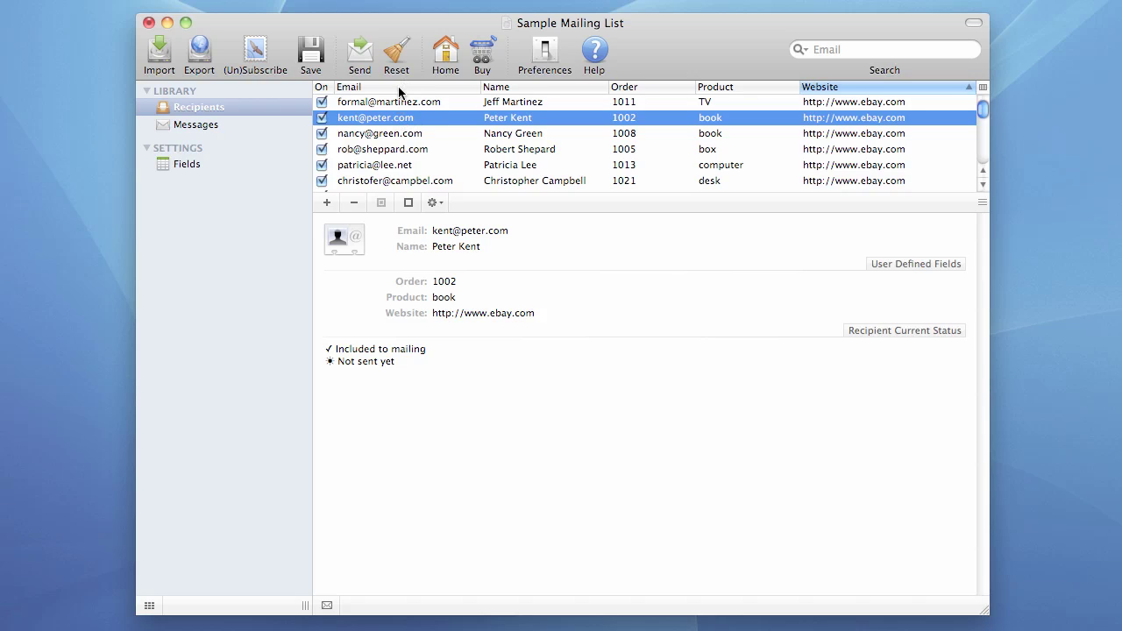
Step: Try sorting by each column, ending with recipients sorted by Email ascending
click(401, 88)
click(506, 88)
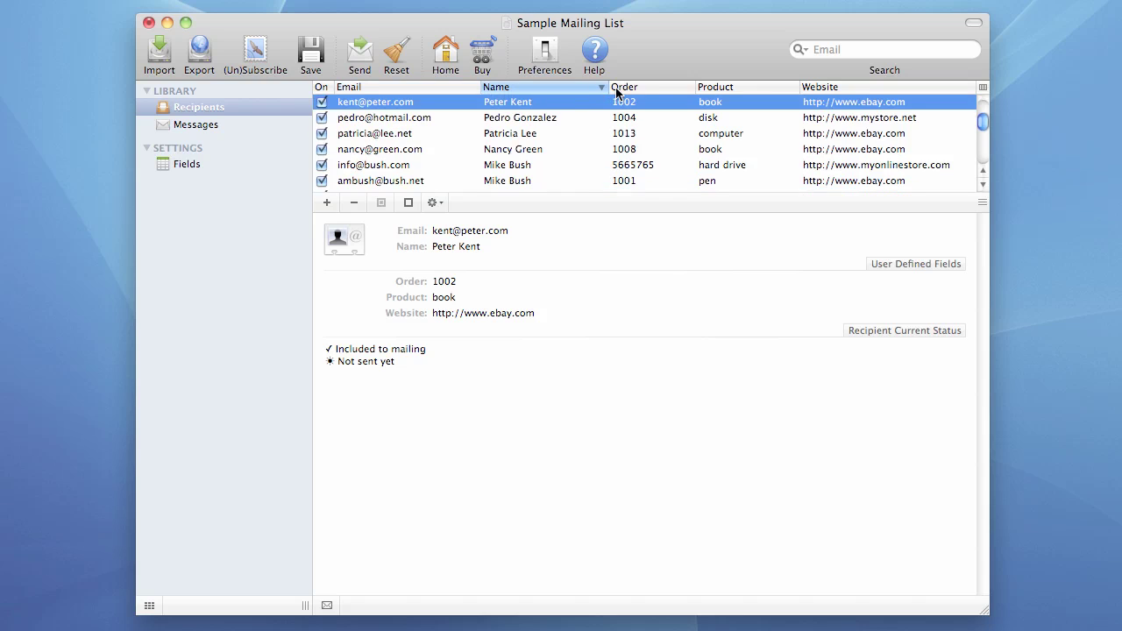
click(649, 85)
click(725, 85)
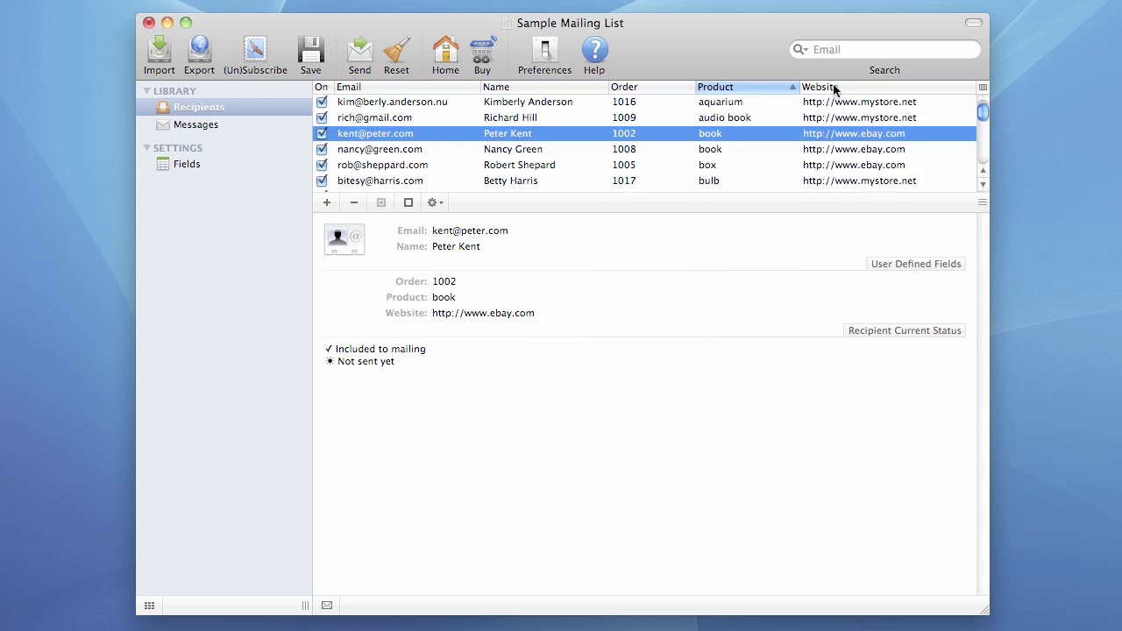
click(816, 87)
click(758, 87)
click(659, 88)
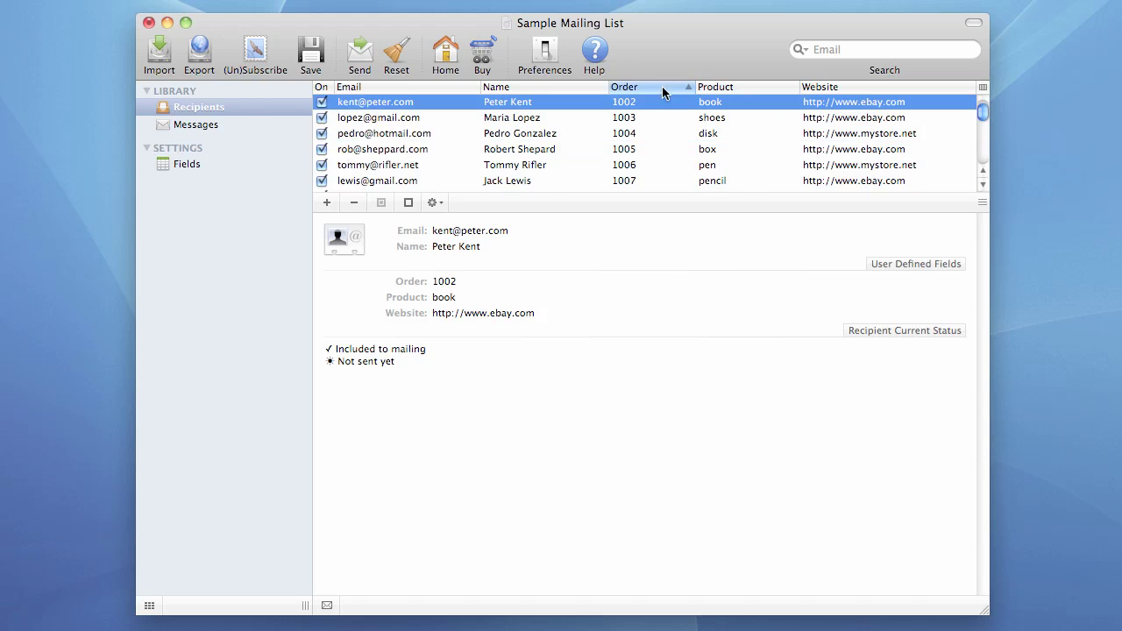
click(396, 88)
click(399, 88)
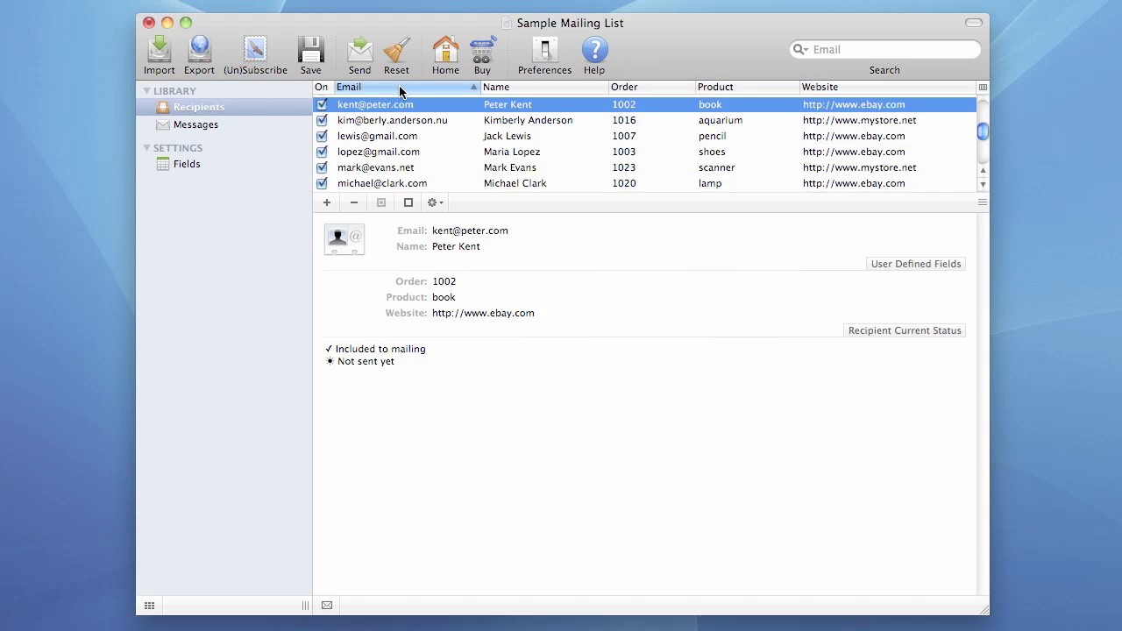
click(399, 88)
click(400, 88)
Step: Insert 12 before .com in the first recipient's email address
click(375, 105)
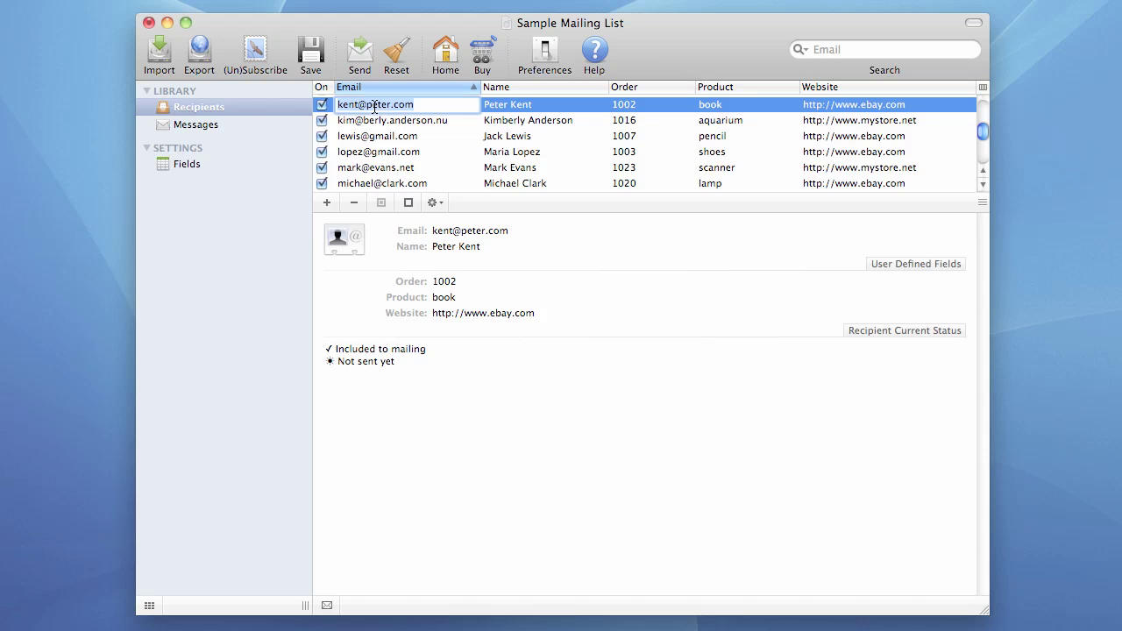
click(422, 105)
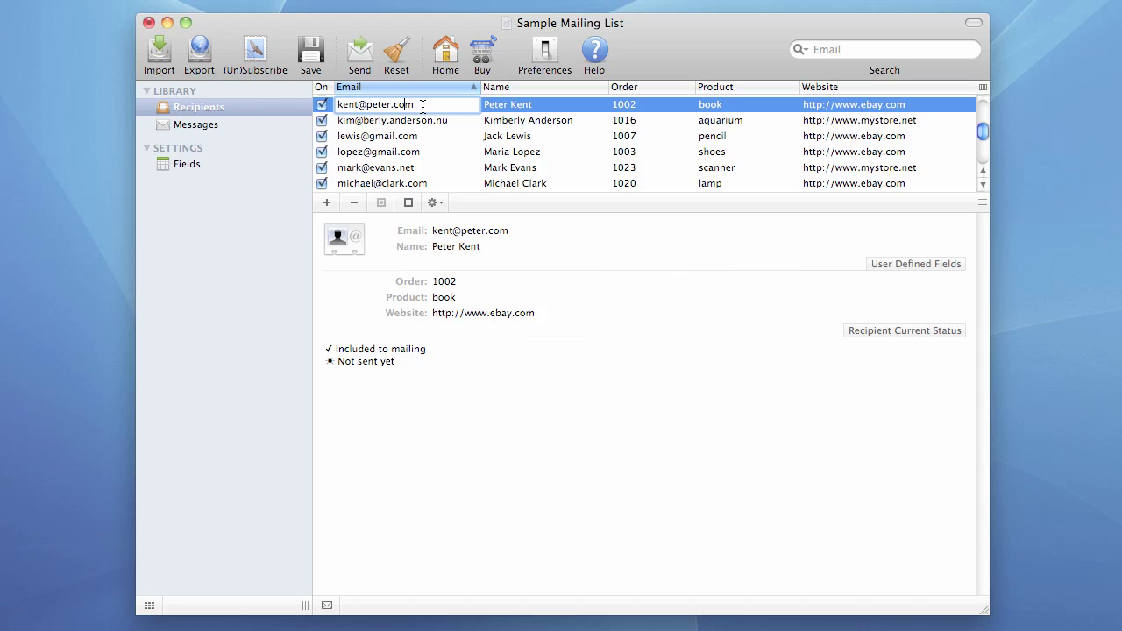
text(12)
key(Return)
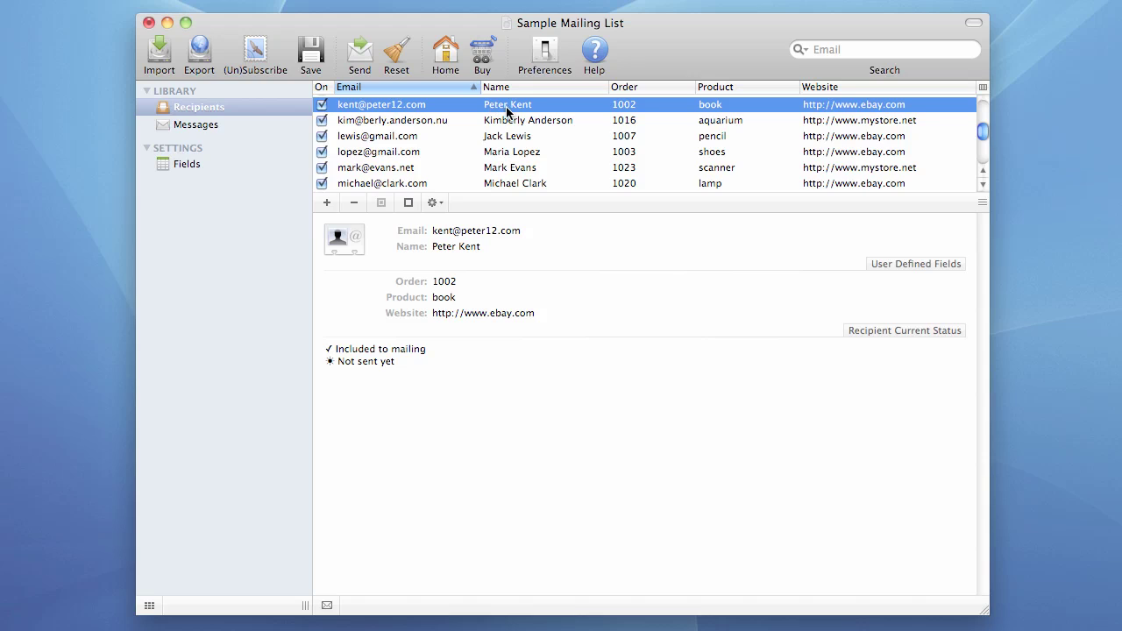
Step: Change the first recipient's surname from Kent to Bush
double_click(507, 107)
click(544, 106)
key(BackSpace)
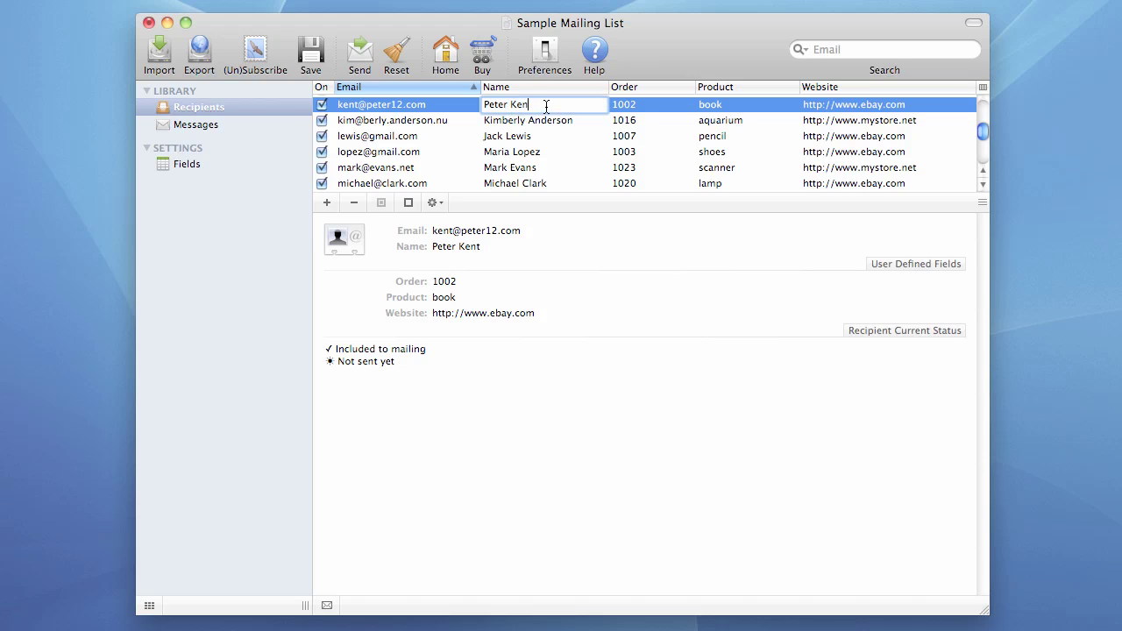
key(BackSpace)
key(BackSpace)
key(BackSpace)
text(Bush)
key(Return)
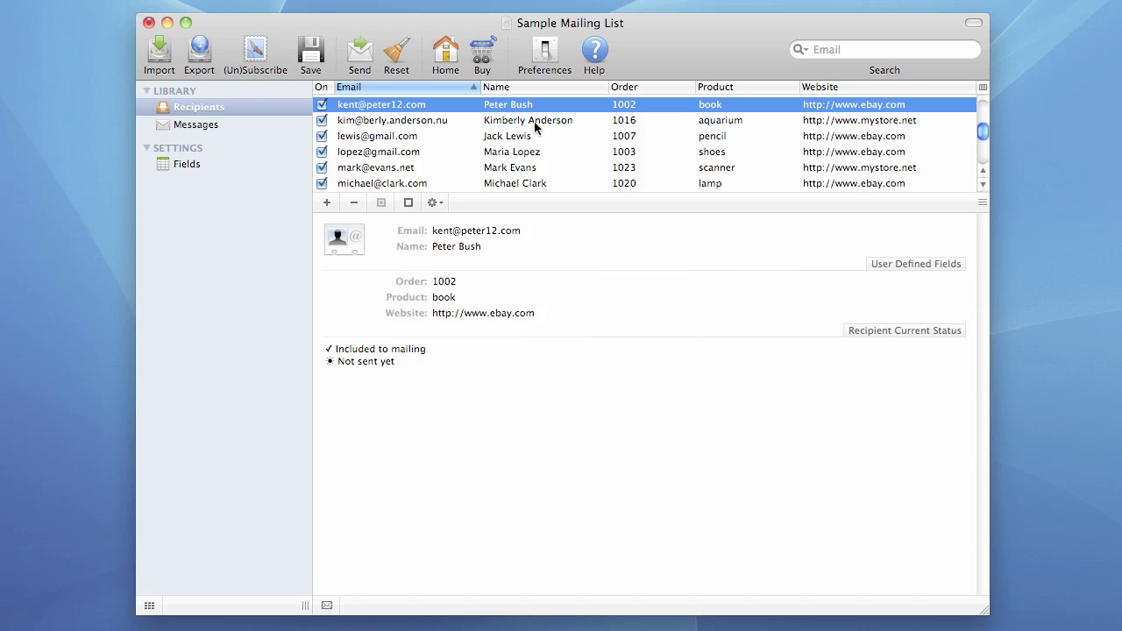
click(534, 124)
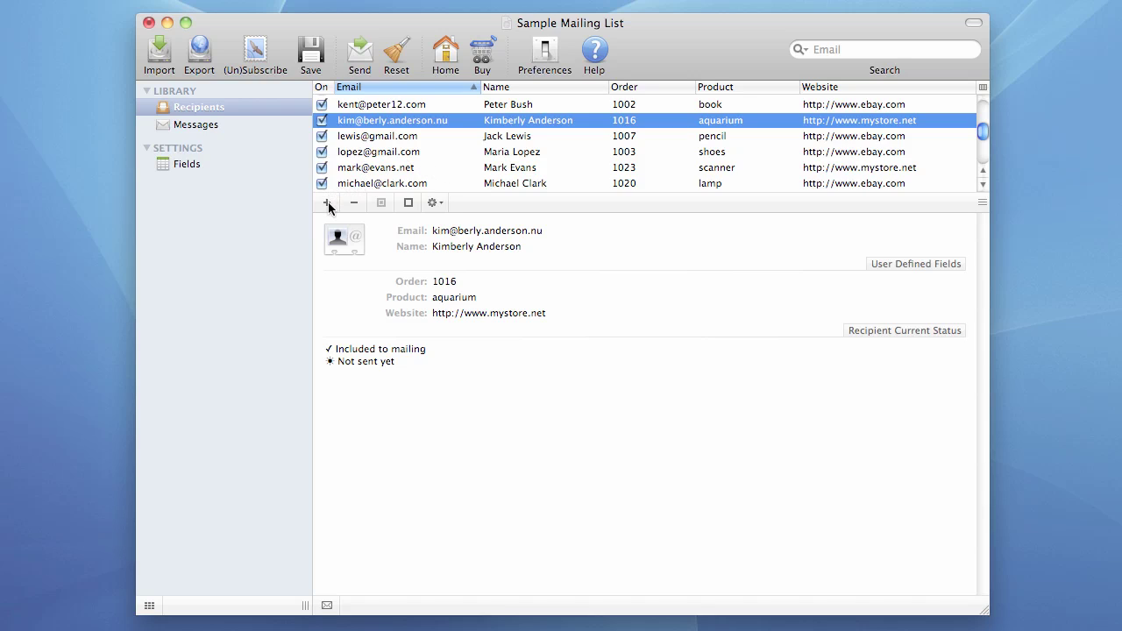
click(328, 202)
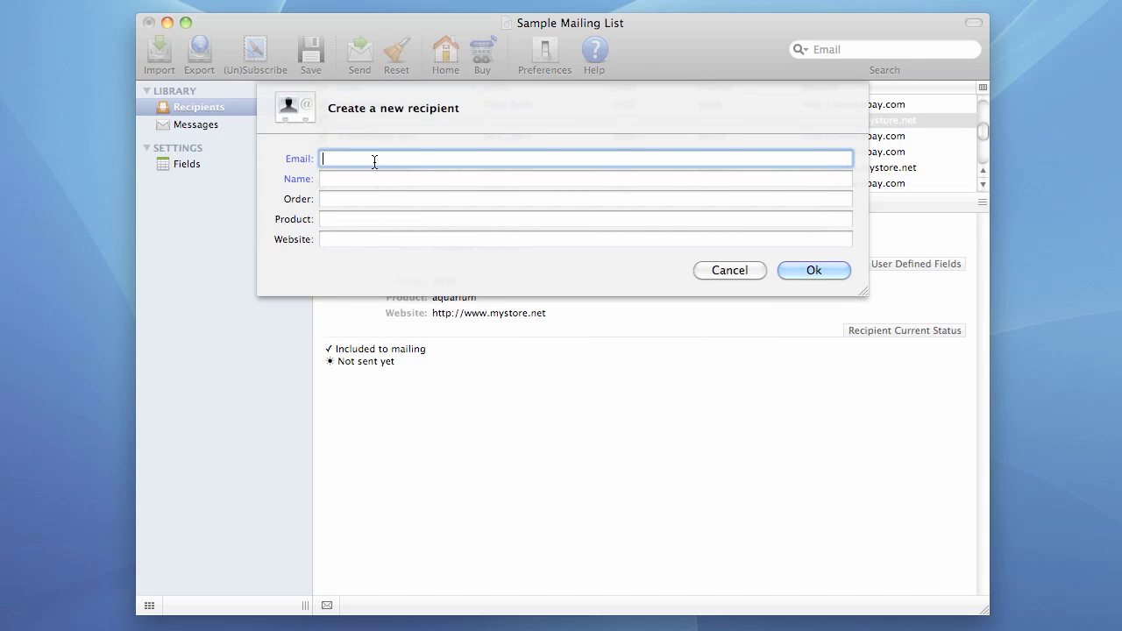
key(Tab)
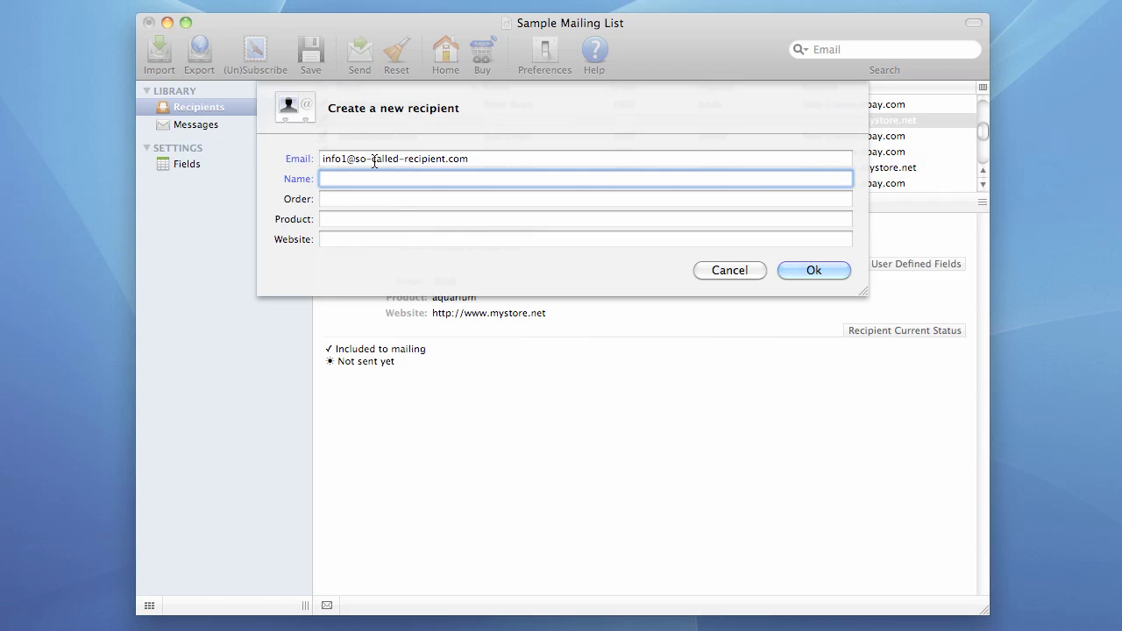
key(Tab)
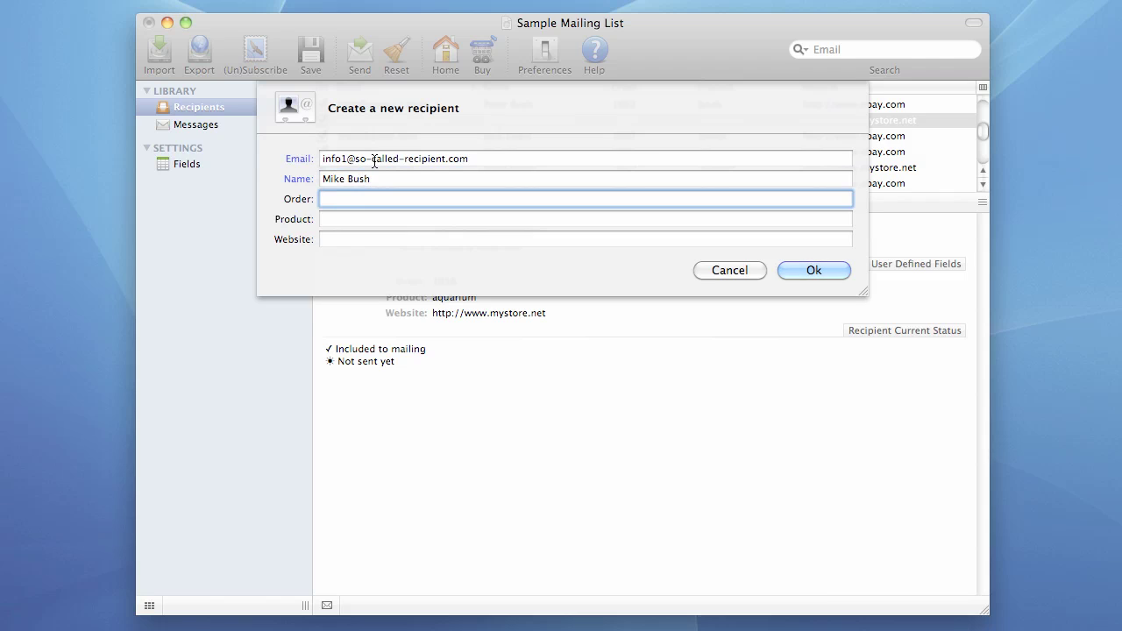
text(1233434)
key(Tab)
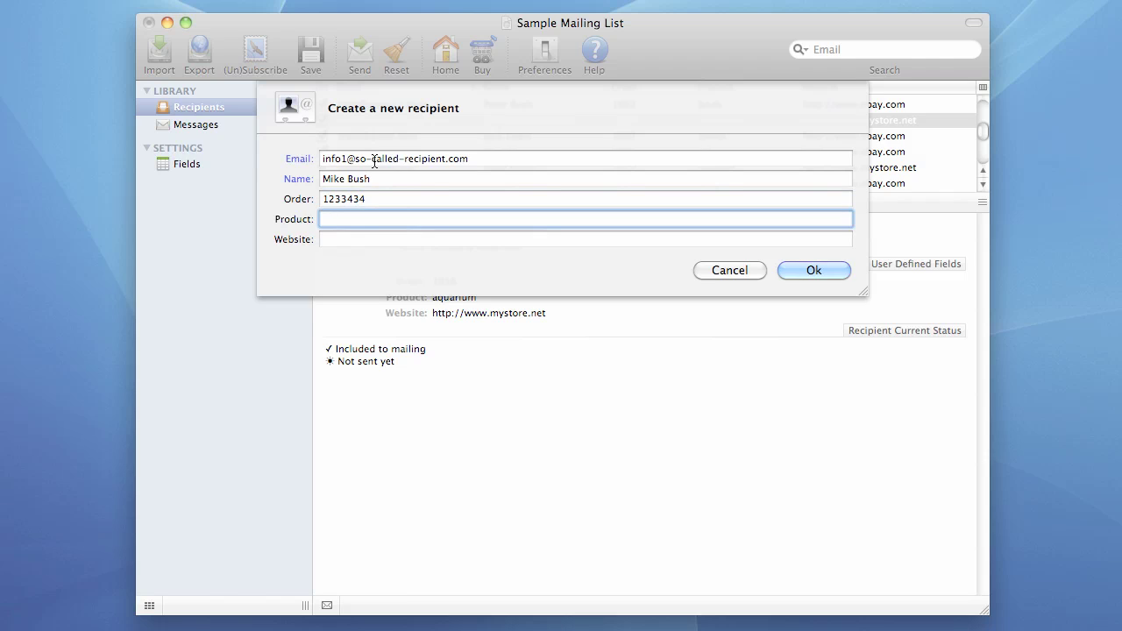
text(pen)
key(Tab)
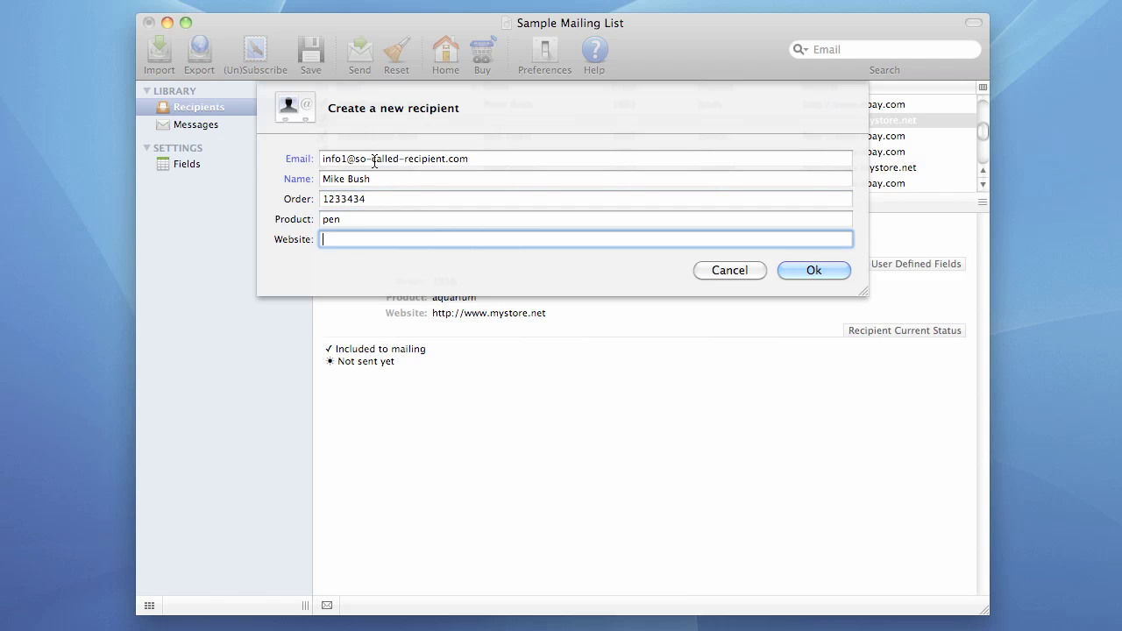
text(http://www.store.com)
key(Return)
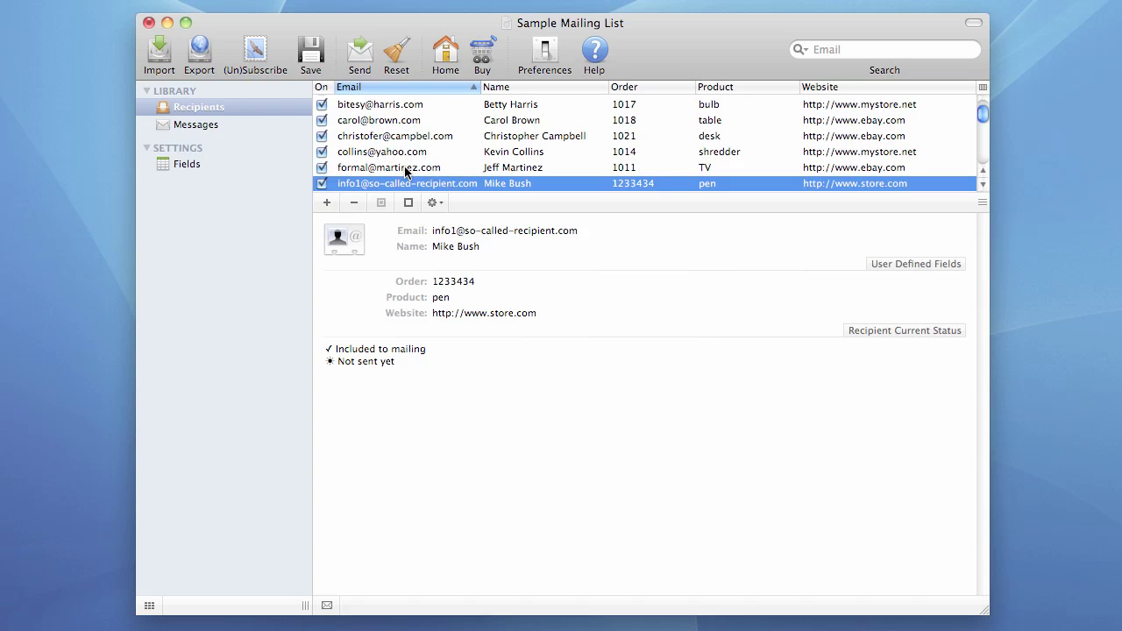
Step: Delete the last three recipients (shredder, TV, pen), then select the second through fourth rows
shift+click(372, 154)
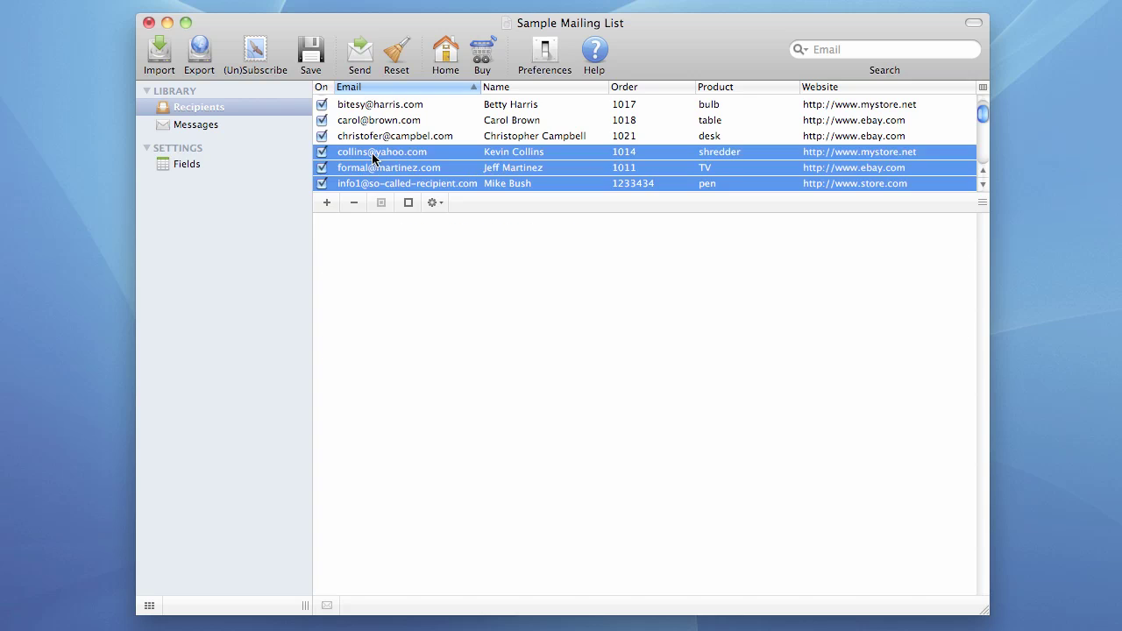
click(354, 205)
click(354, 136)
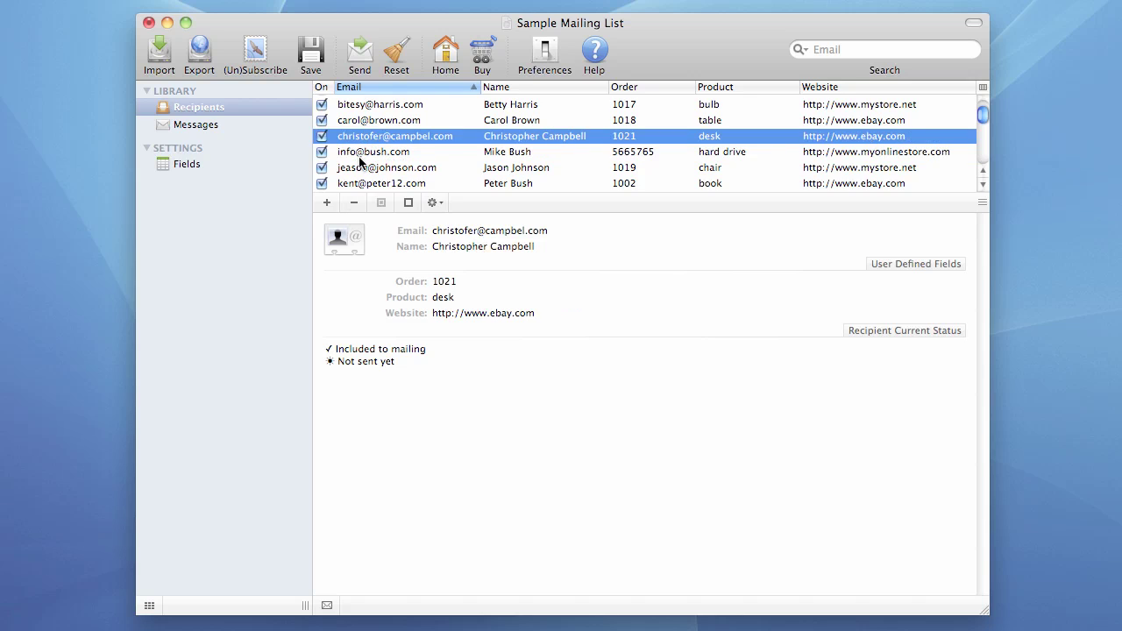
click(360, 167)
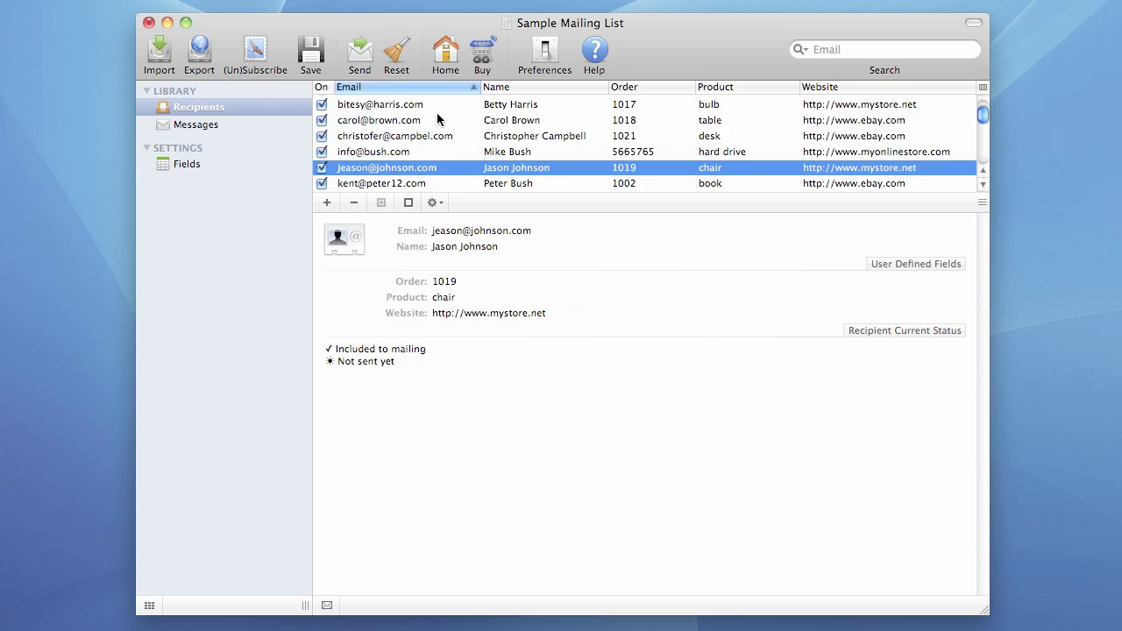
shift+click(373, 159)
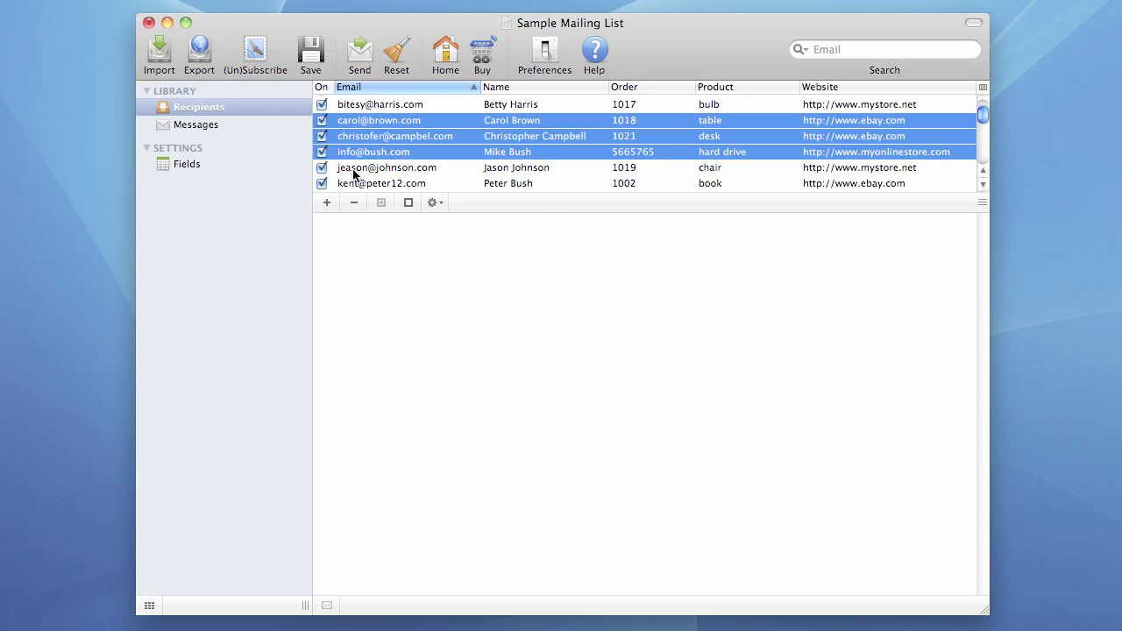
Step: Exclude the third recipient (product desk) from mailing, leaving the others included
click(409, 203)
click(381, 202)
click(414, 136)
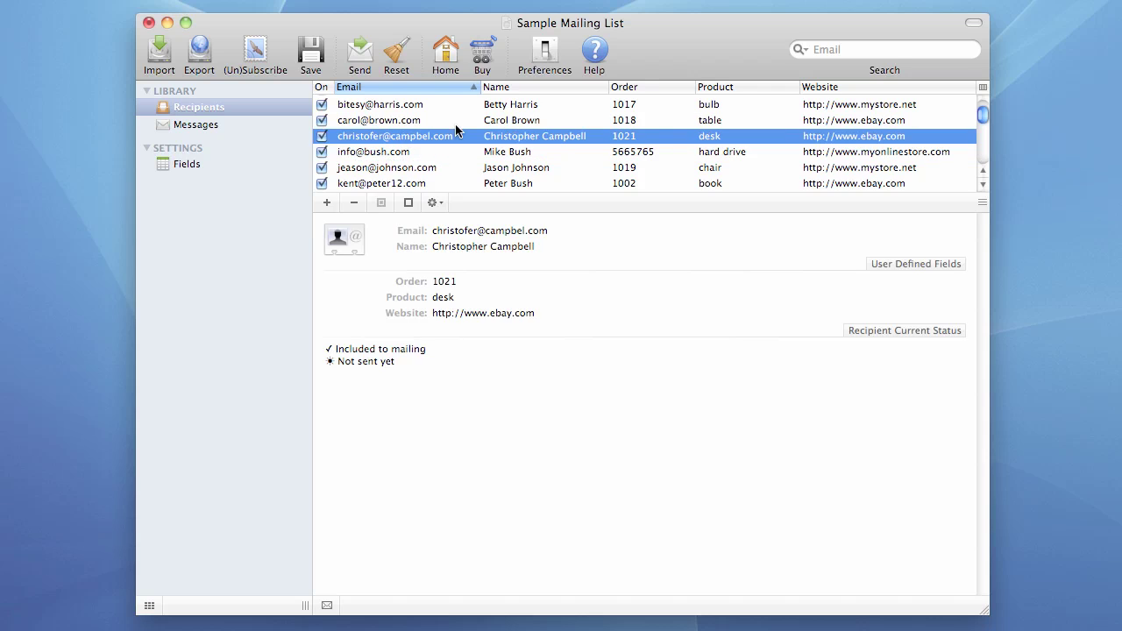
click(322, 136)
click(322, 147)
click(322, 138)
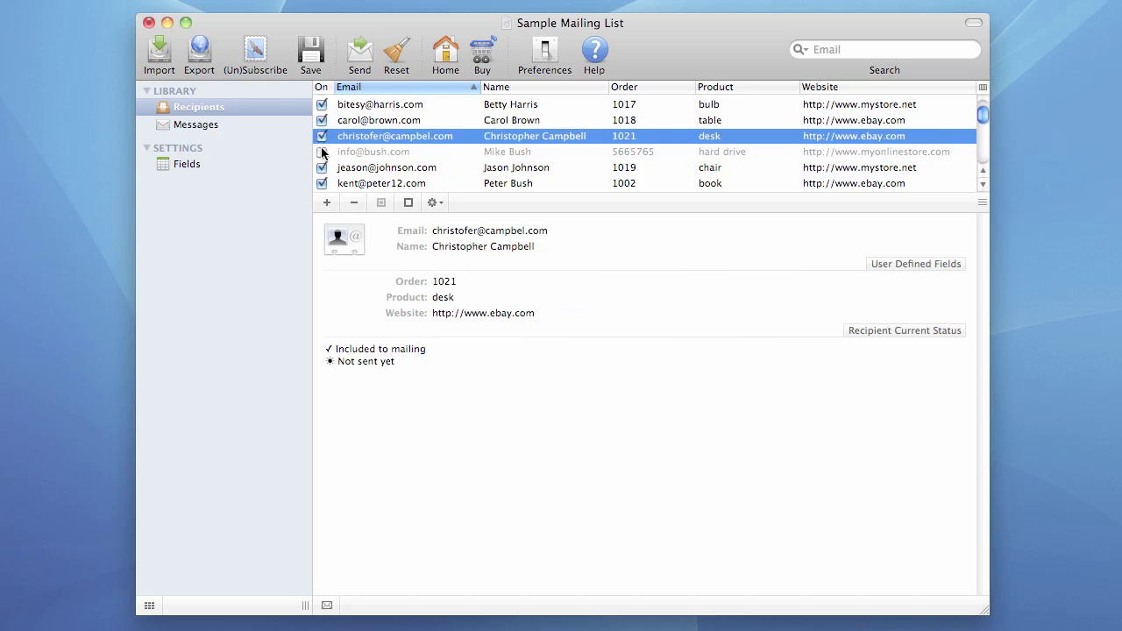
click(331, 147)
click(437, 132)
key(space)
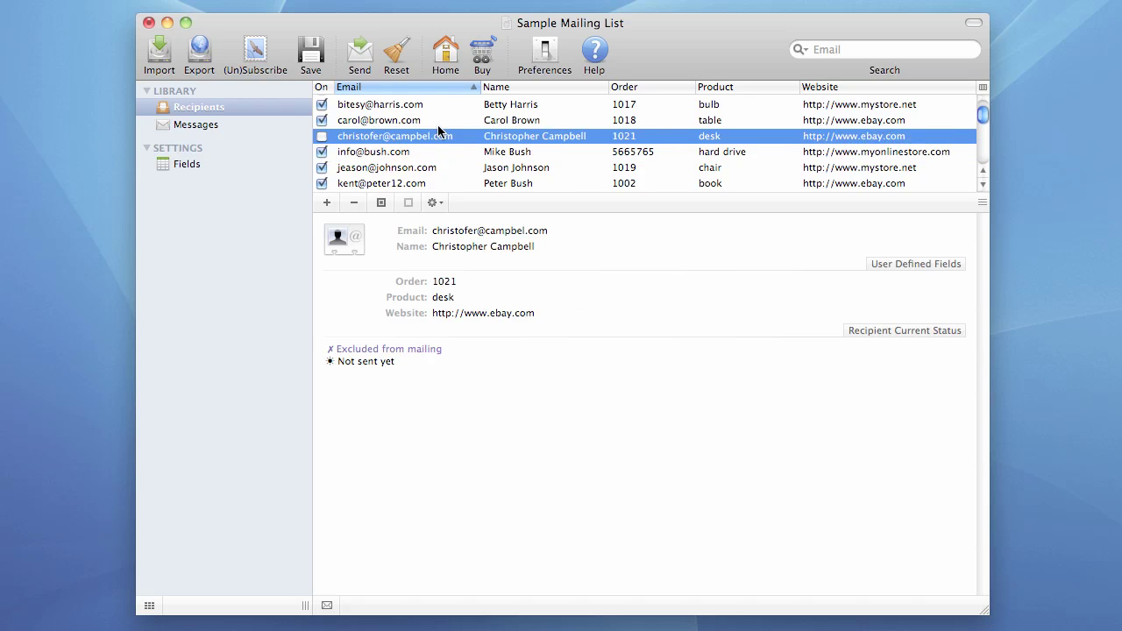
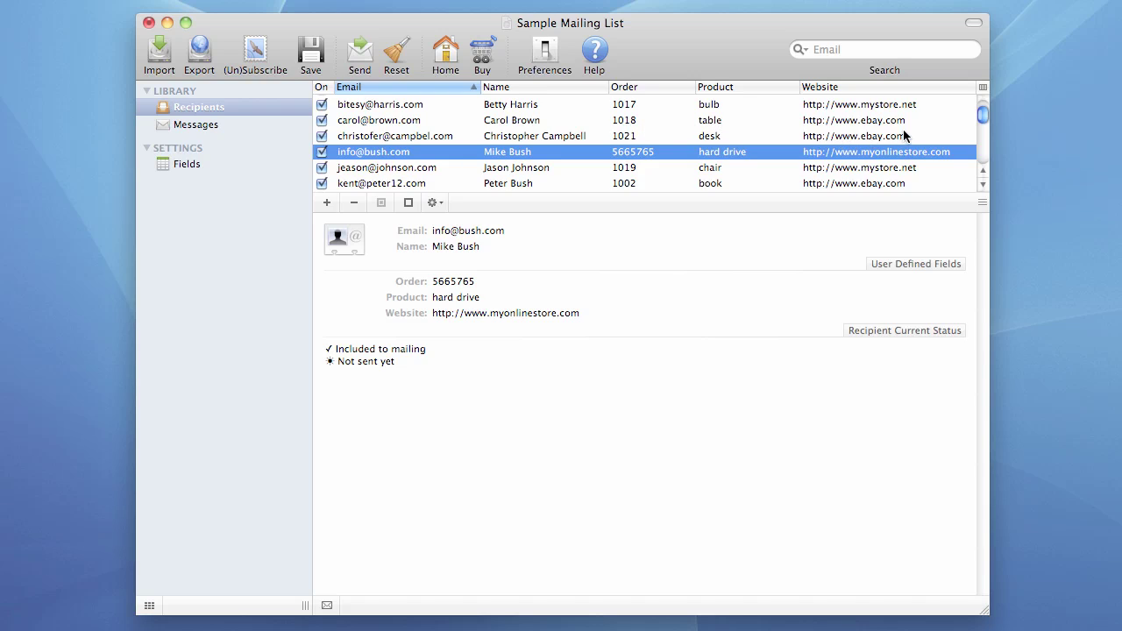
click(982, 89)
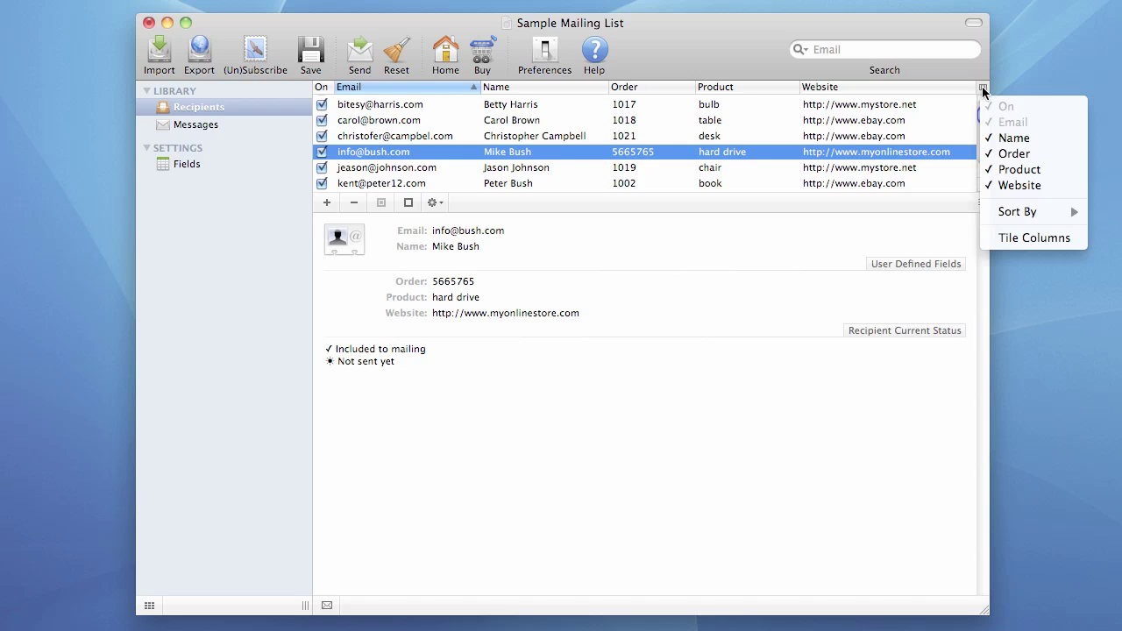
click(1017, 186)
click(983, 87)
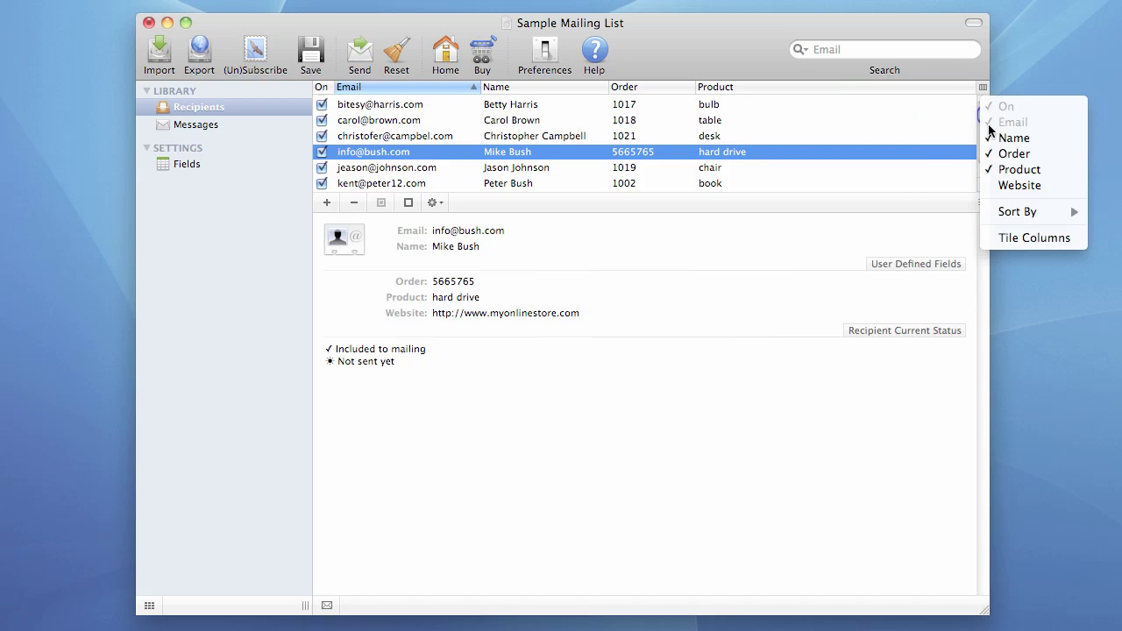
click(1008, 169)
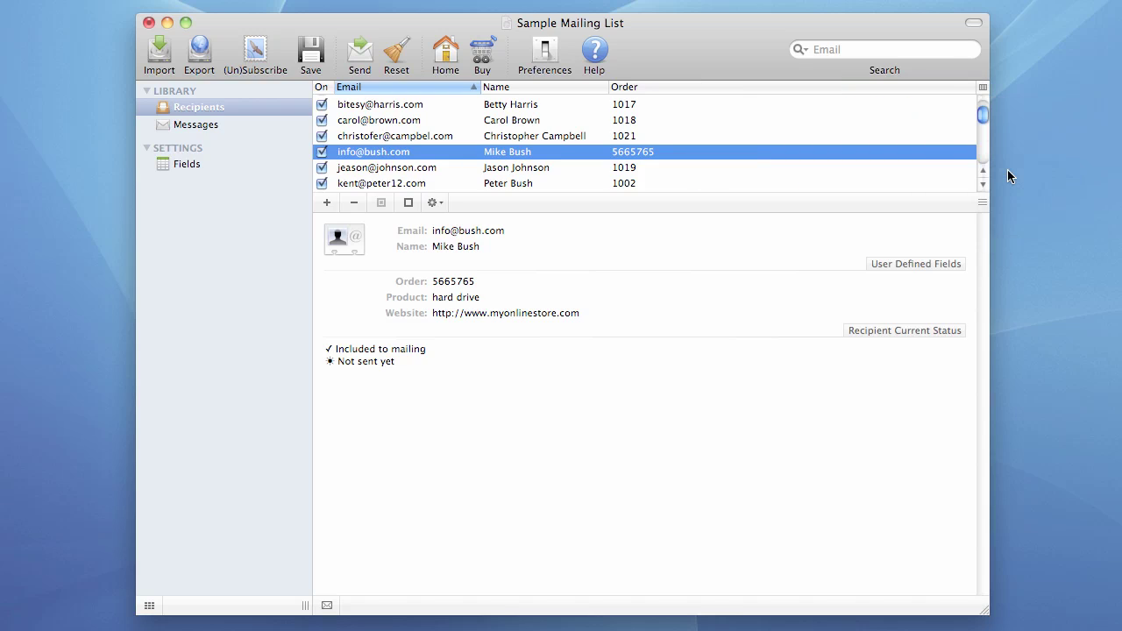
click(982, 87)
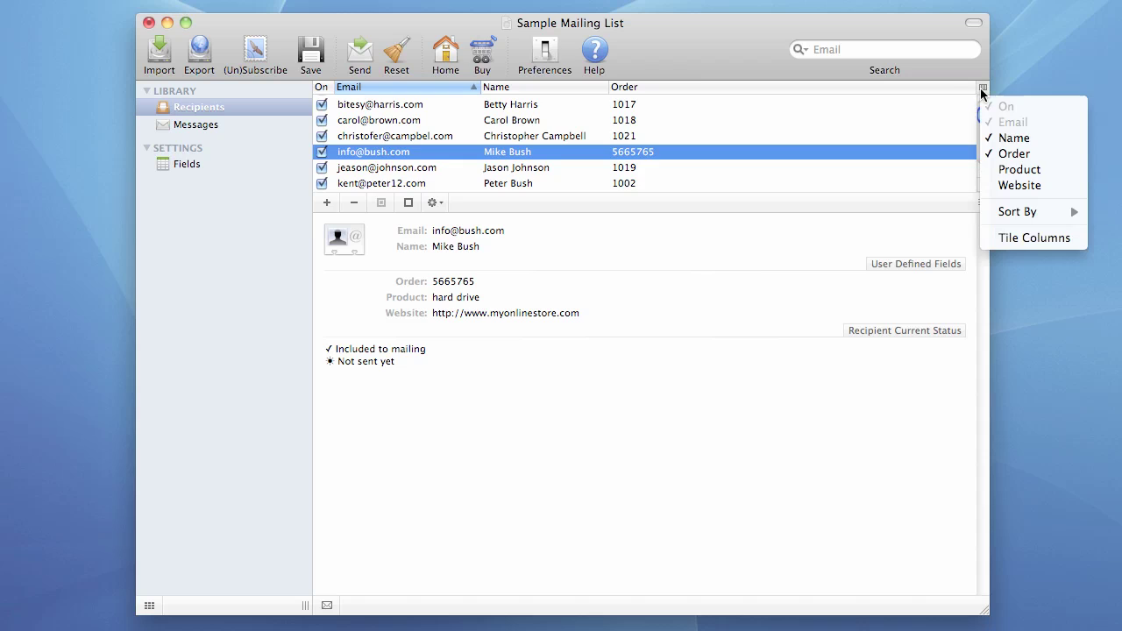
click(1008, 170)
click(982, 88)
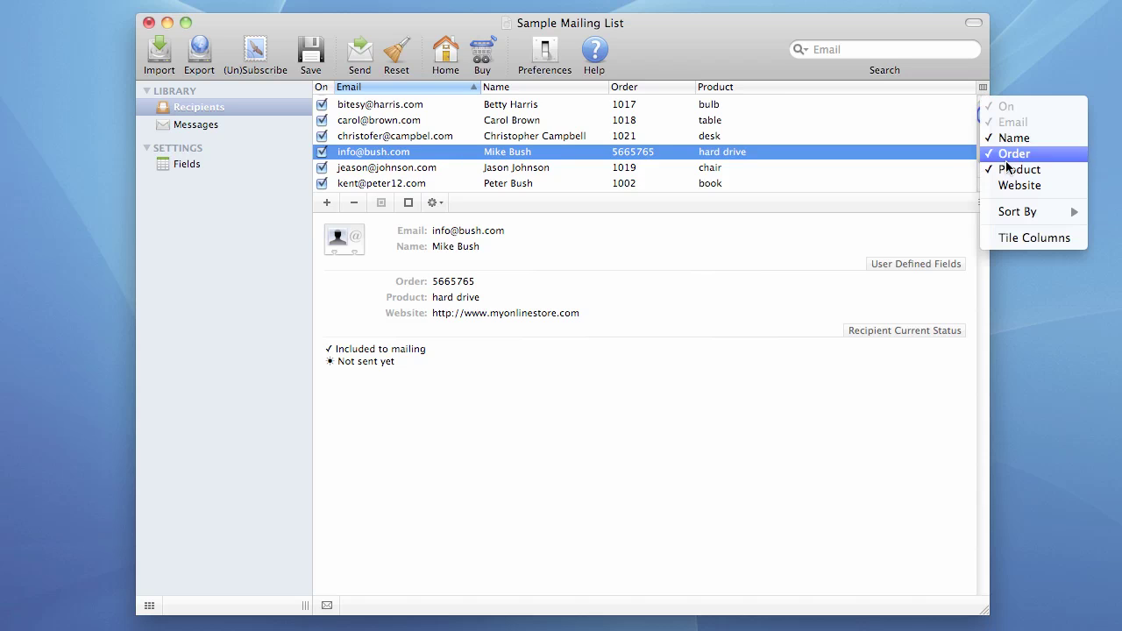
click(1016, 185)
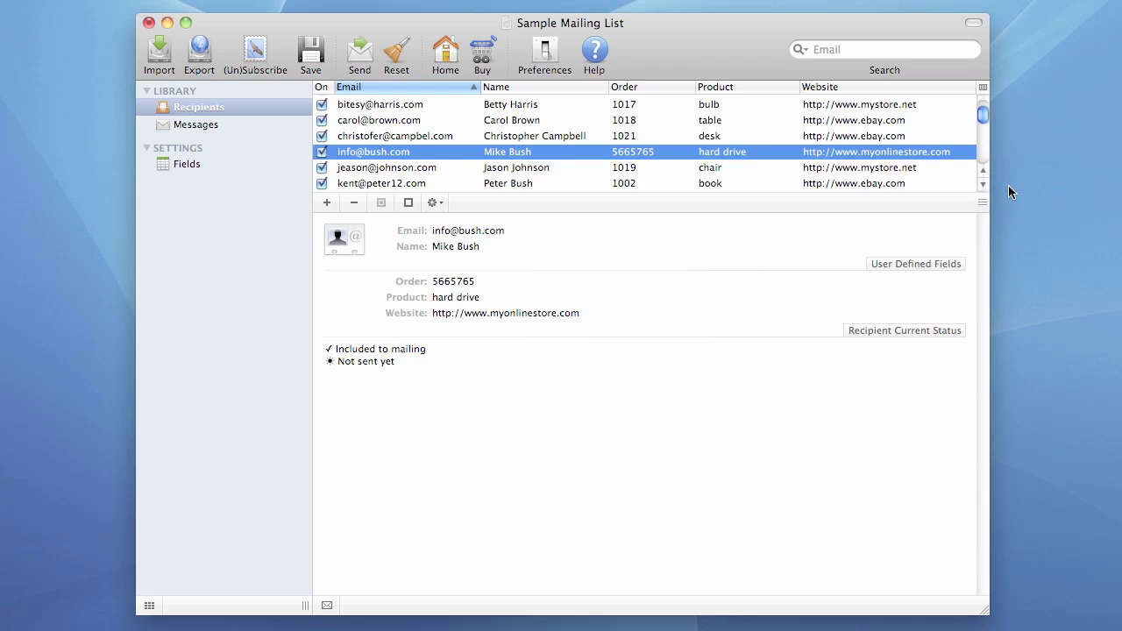
Step: Sort the recipient list by Order, then by Email
right_click(820, 90)
mouse_move(851, 208)
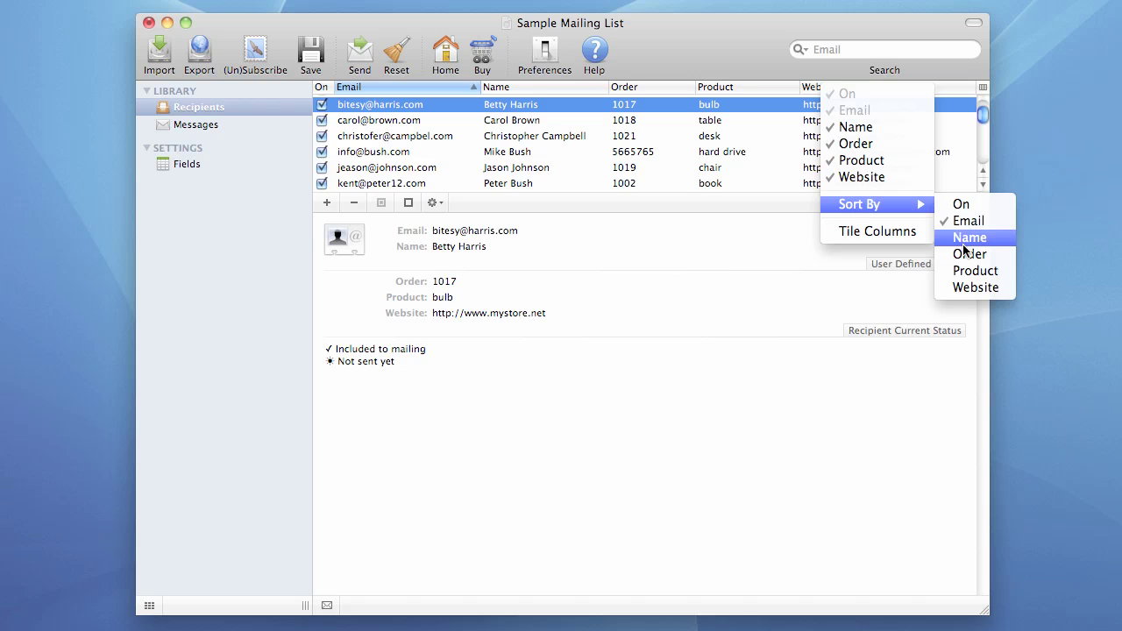
click(968, 253)
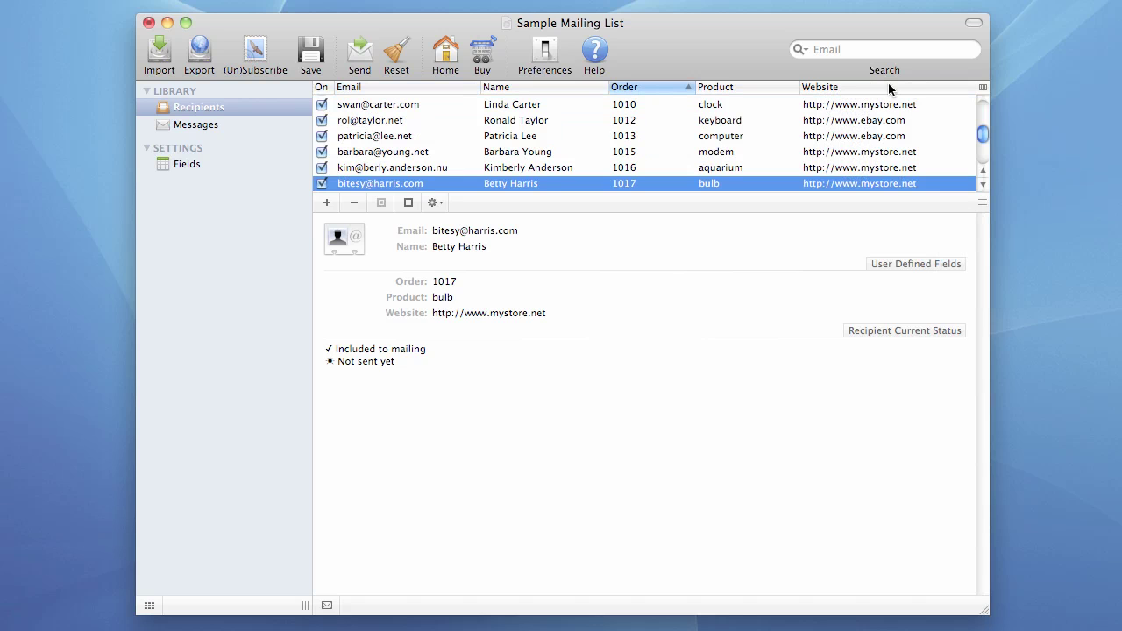
right_click(831, 91)
mouse_move(920, 205)
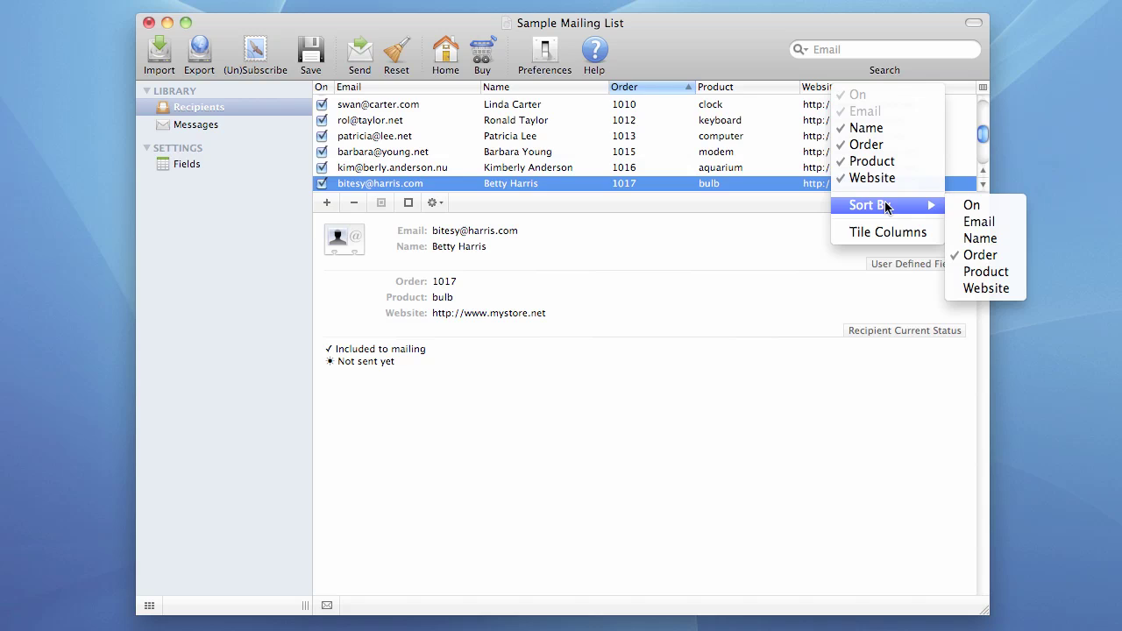
click(973, 222)
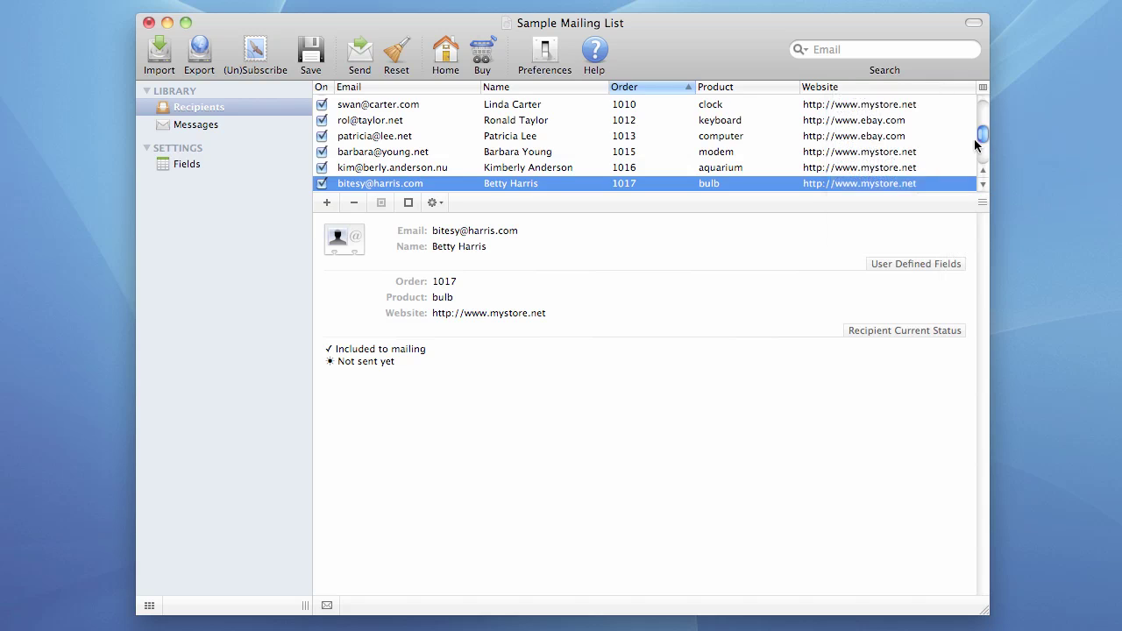
Step: Hide the Website column, sort by Website, and duplicate a recipient with Super+V
click(982, 88)
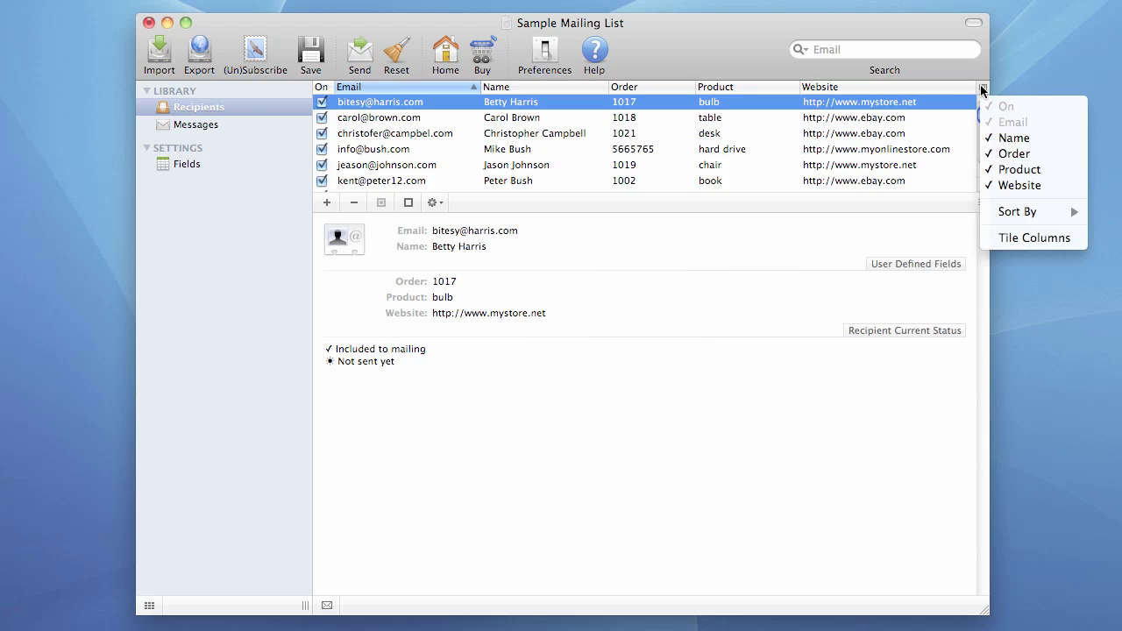
click(1006, 185)
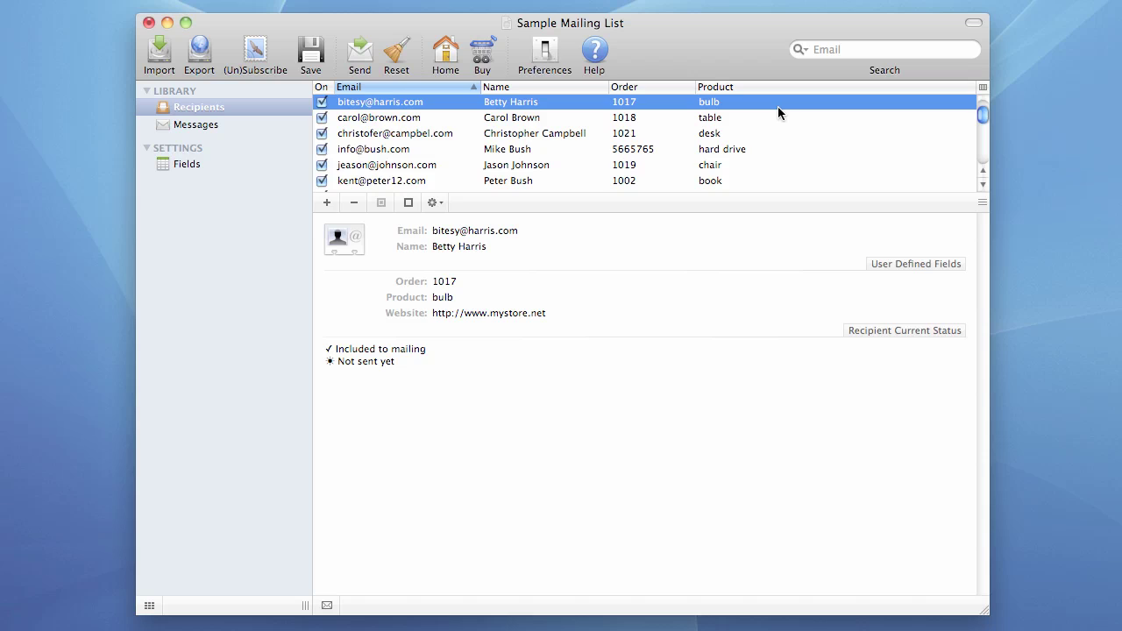
right_click(731, 90)
mouse_move(763, 205)
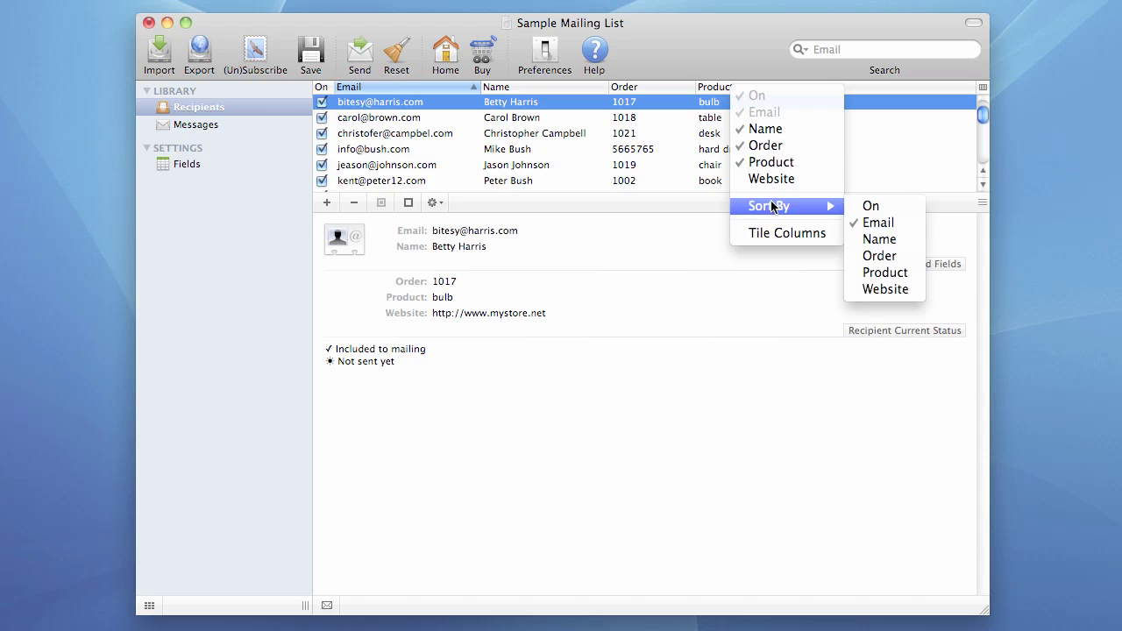
click(876, 287)
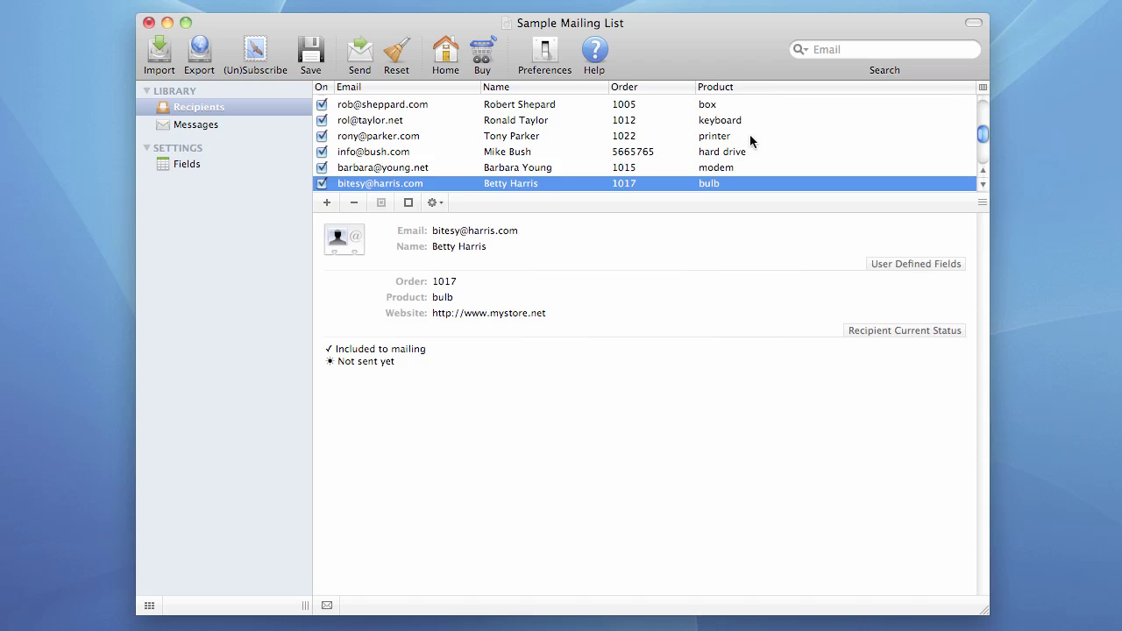
key(super+v)
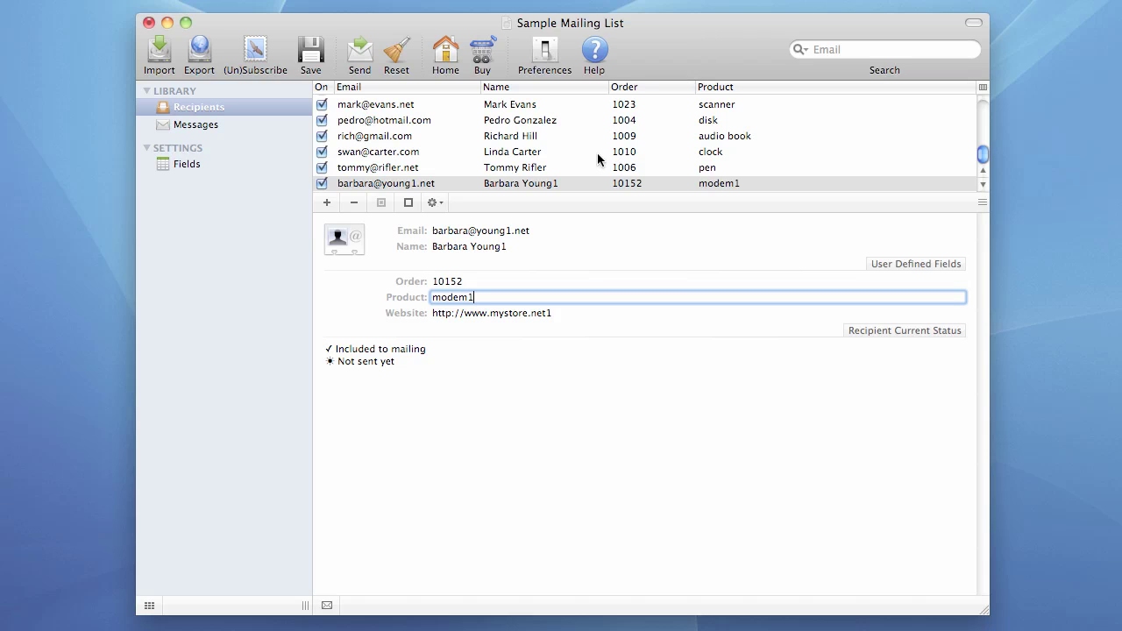
click(521, 182)
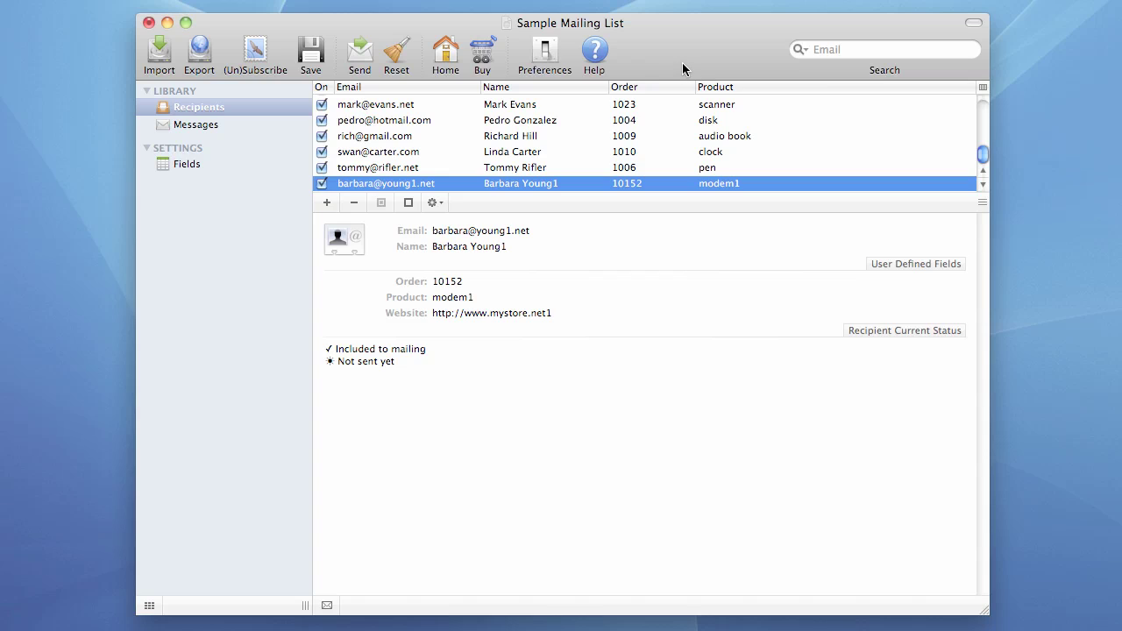
Step: Switch the recipient search field through Email, Name and Order
click(834, 50)
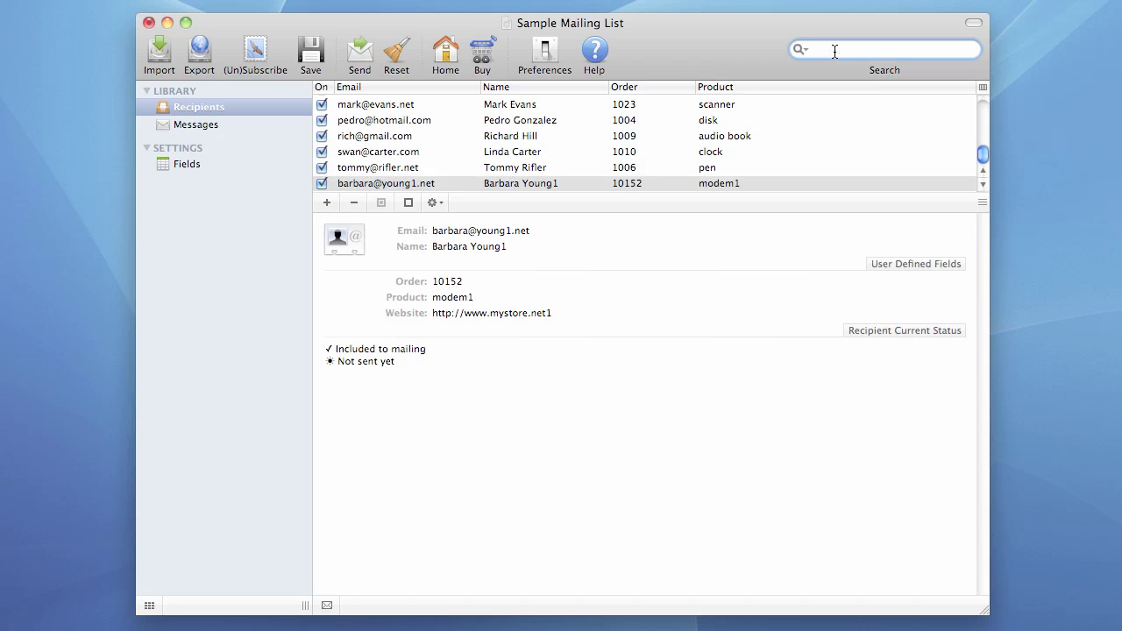
click(800, 49)
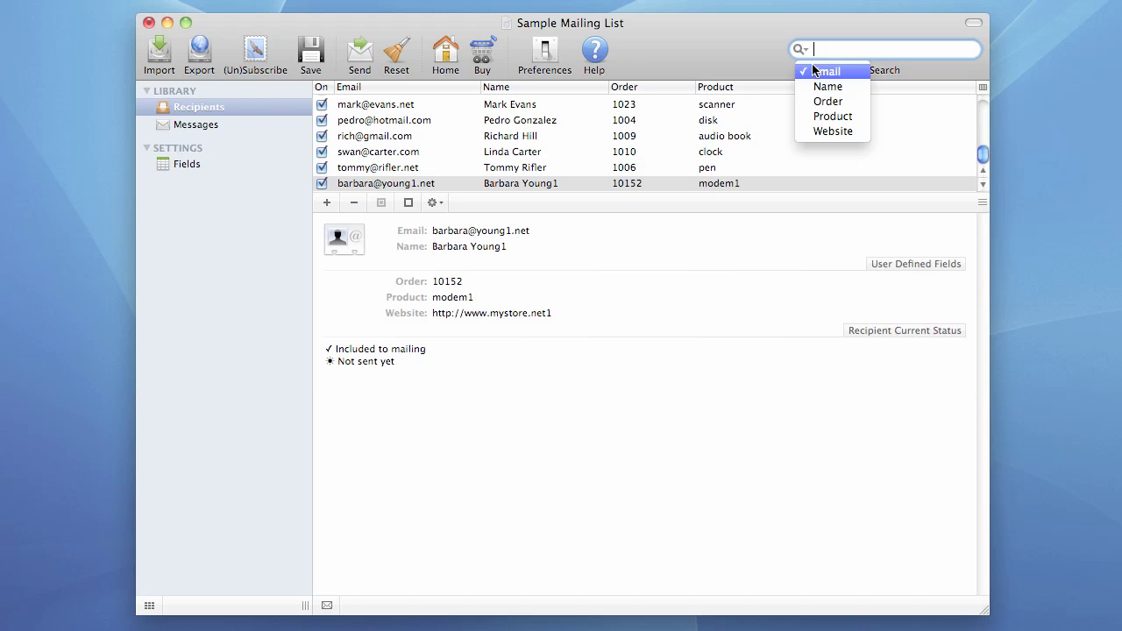
click(822, 71)
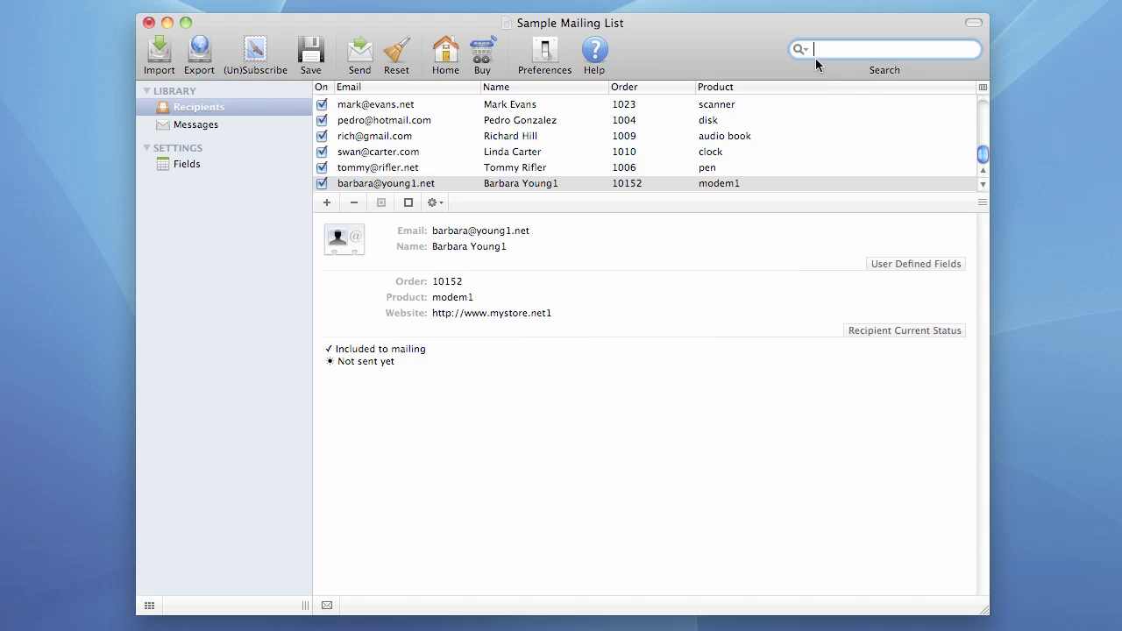
click(808, 51)
click(820, 85)
click(808, 50)
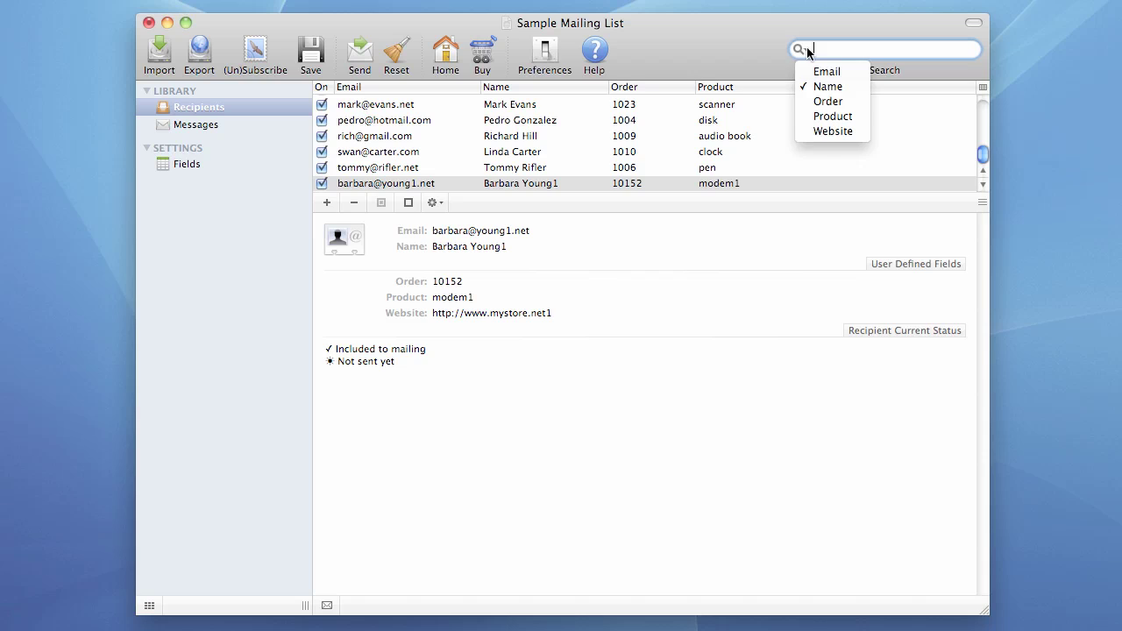
click(825, 101)
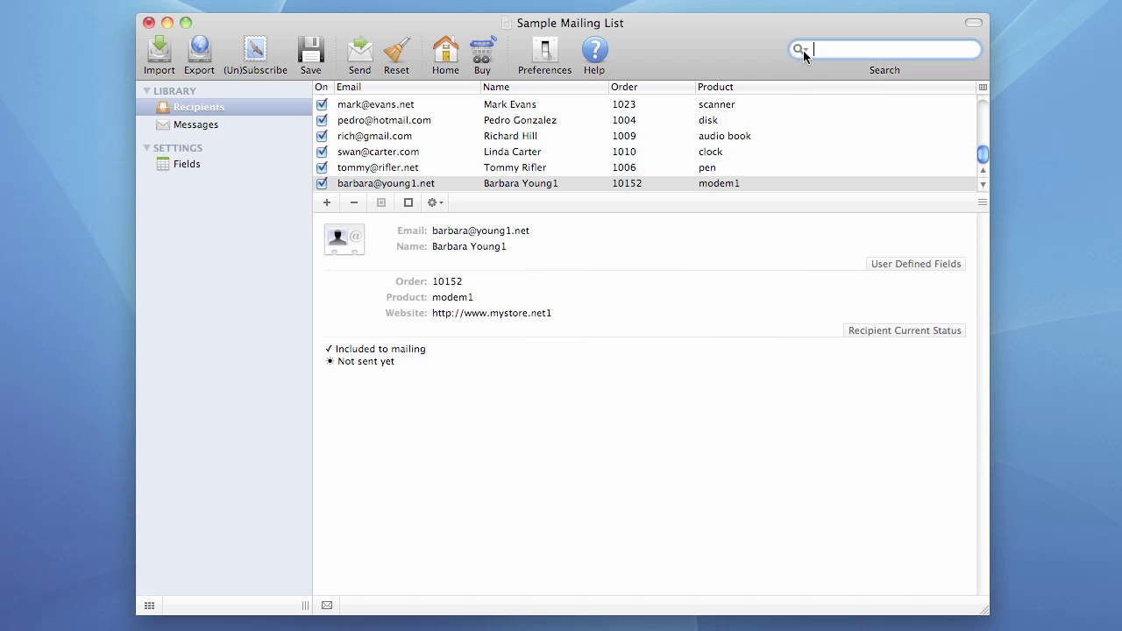
Step: Try searching by Product and Website, then set the search field back to Email
click(803, 50)
click(824, 115)
click(803, 50)
click(823, 130)
click(802, 50)
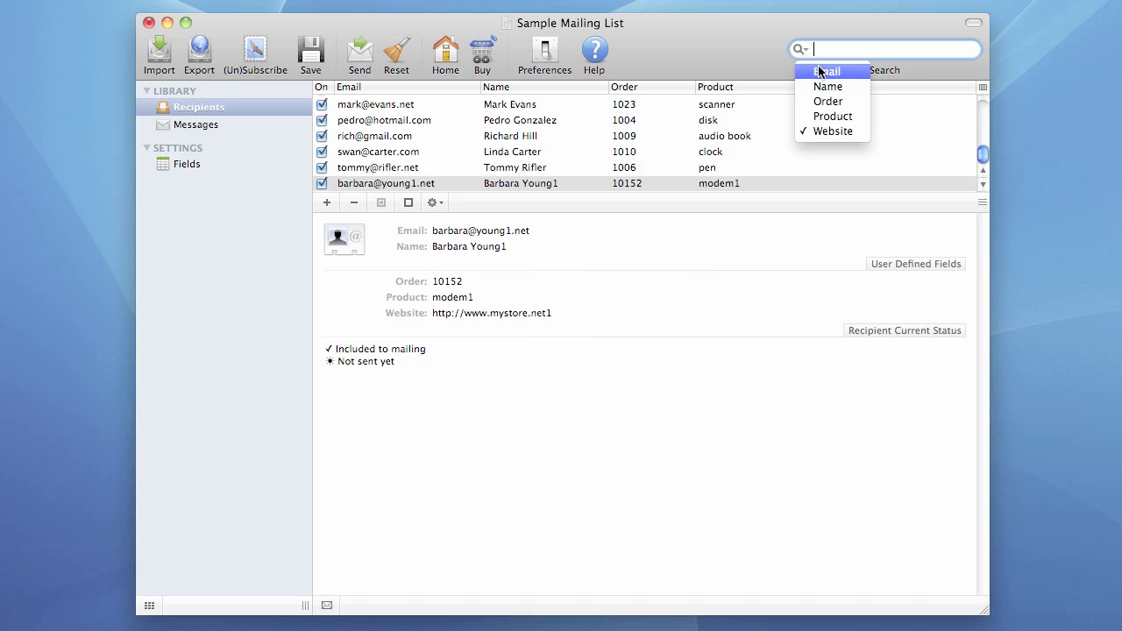
click(828, 73)
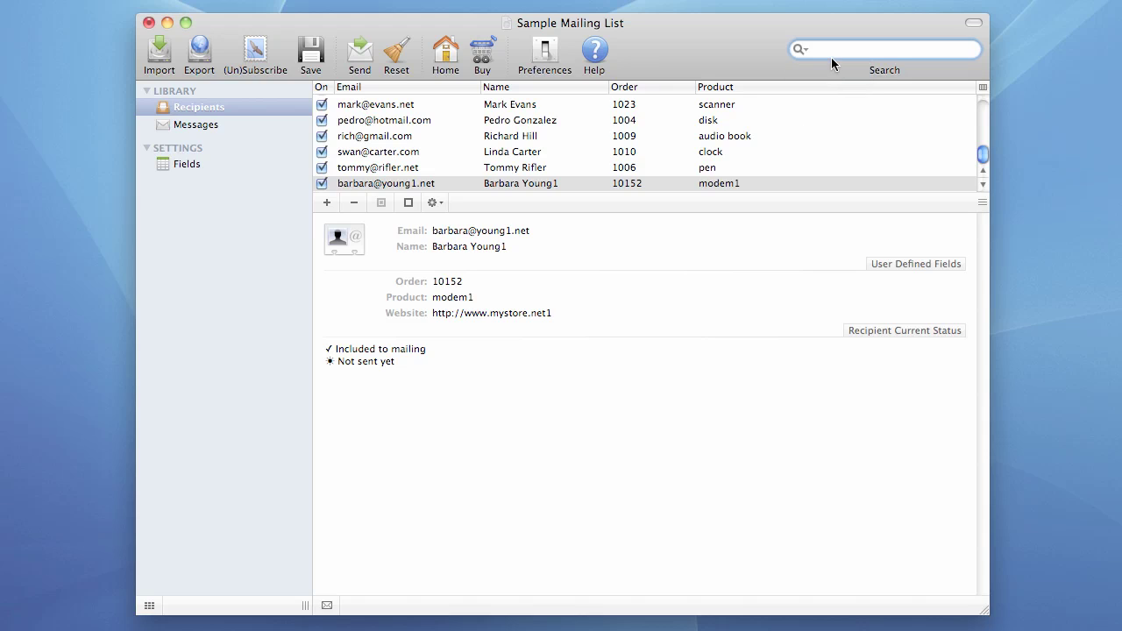
Step: Search recipients for '.net' and browse the three matching recipients' details
text(.net)
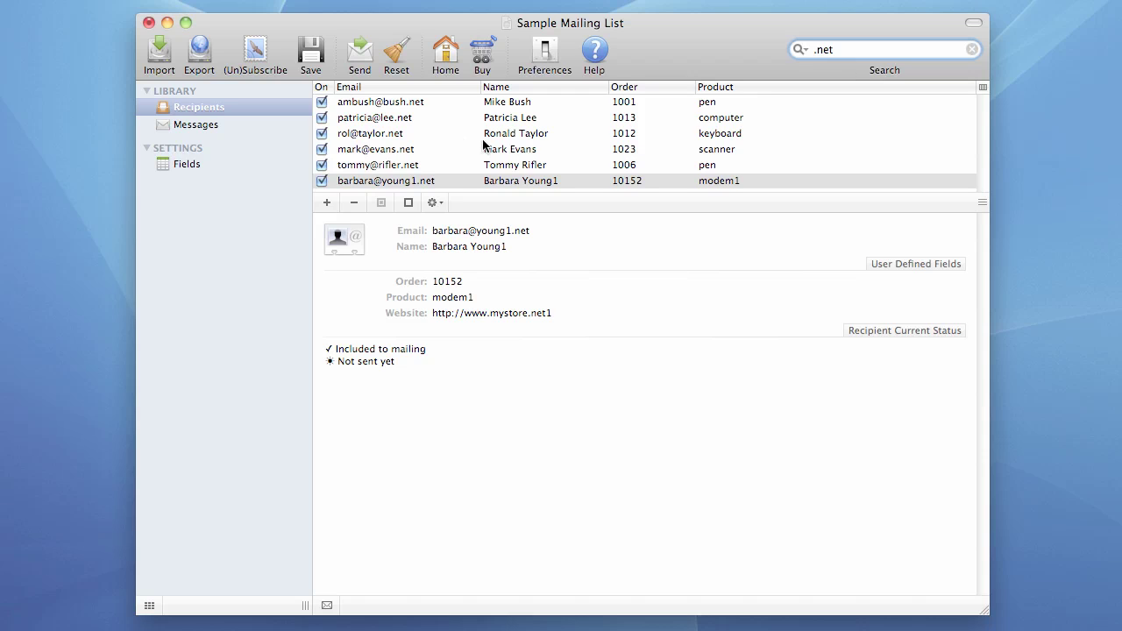
click(386, 131)
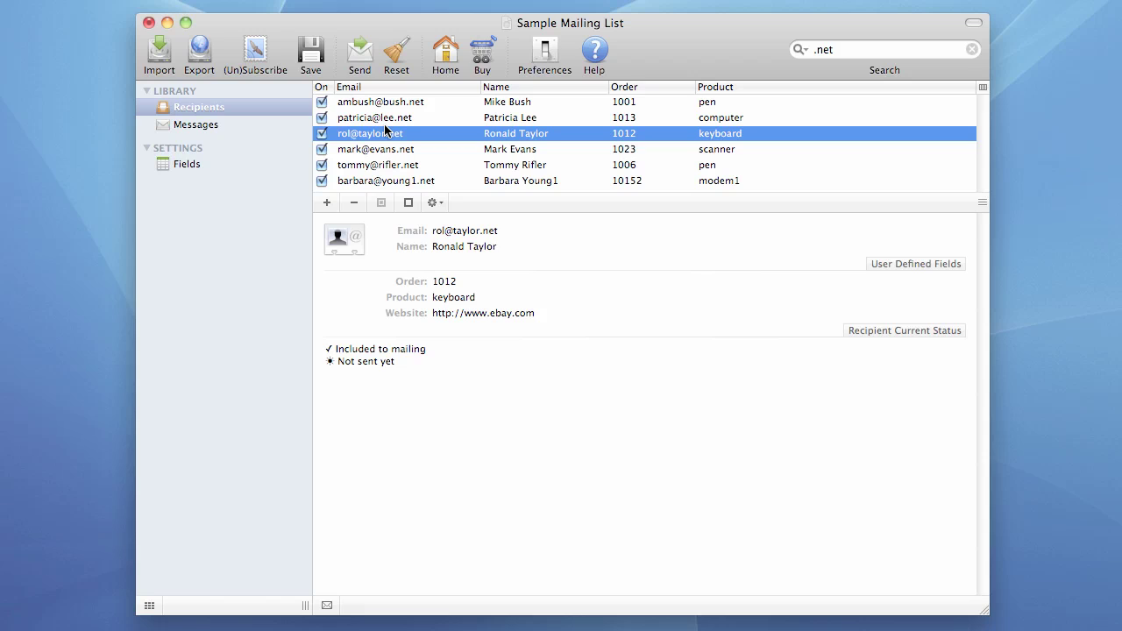
key(Up)
key(Up)
key(Down)
key(Down)
key(Down)
key(Down)
key(Down)
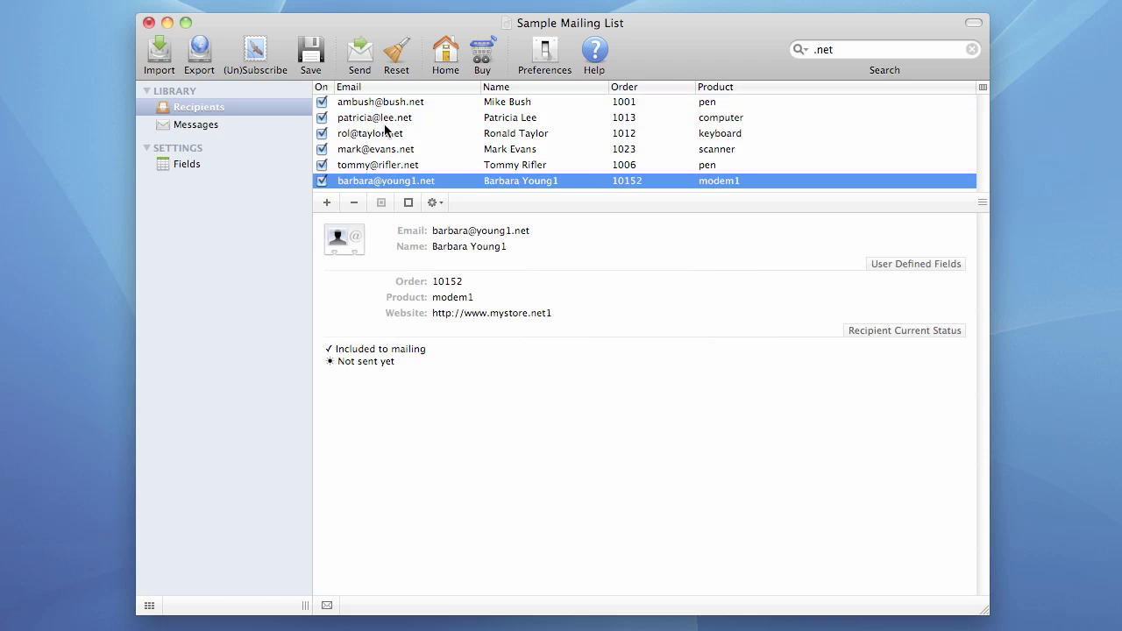
click(396, 104)
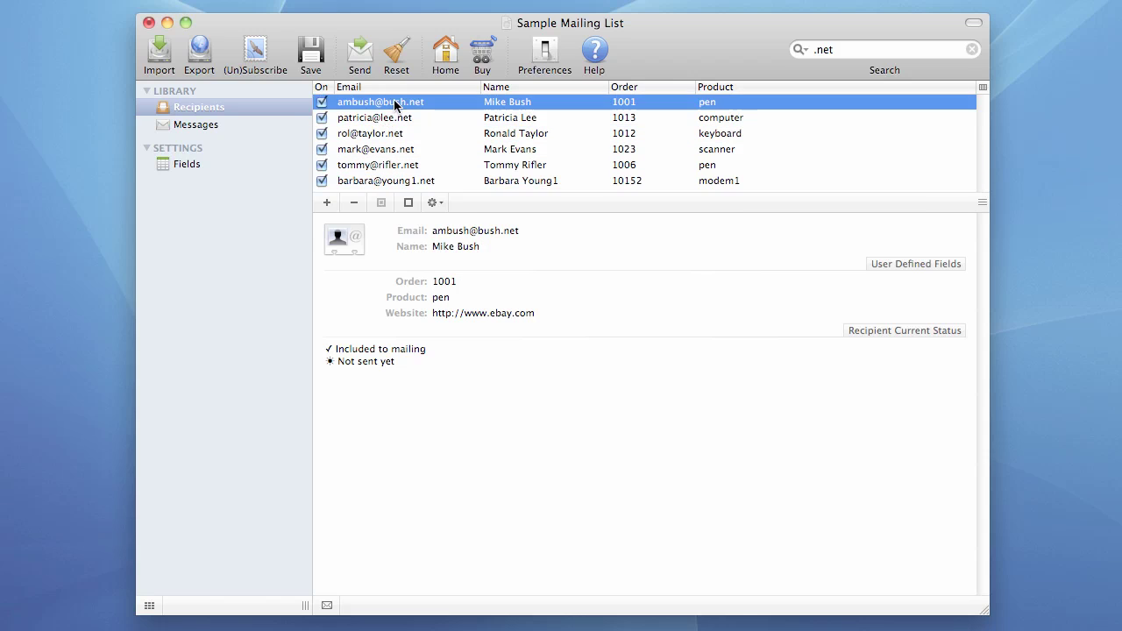
click(393, 120)
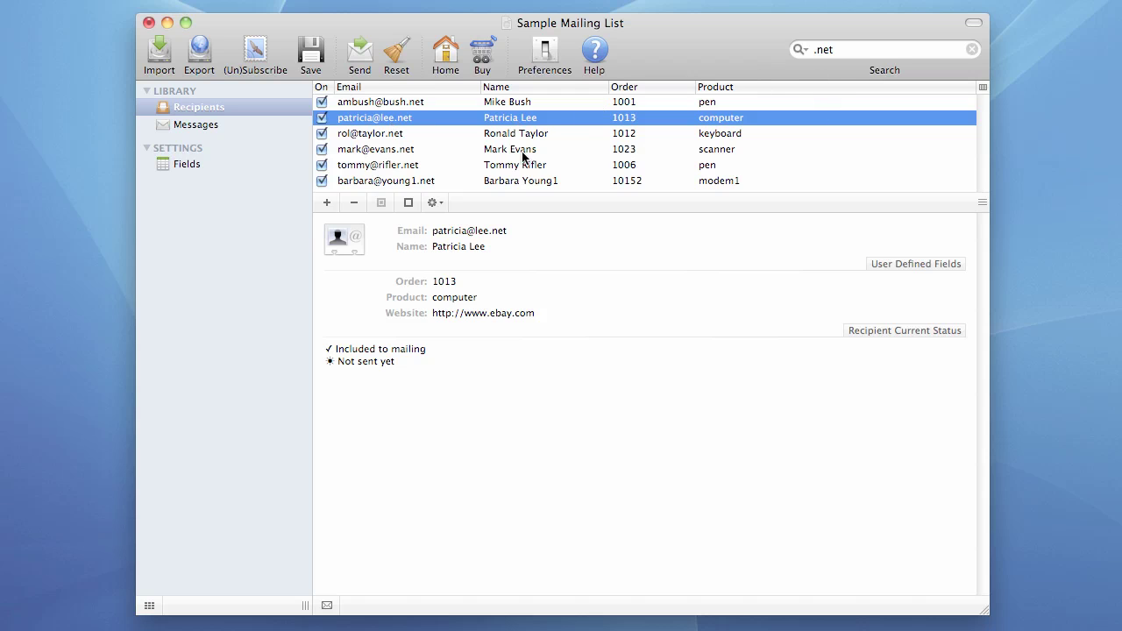
Step: Change the search text to '.com'
click(847, 52)
key(BackSpace)
key(BackSpace)
key(BackSpace)
key(BackSpace)
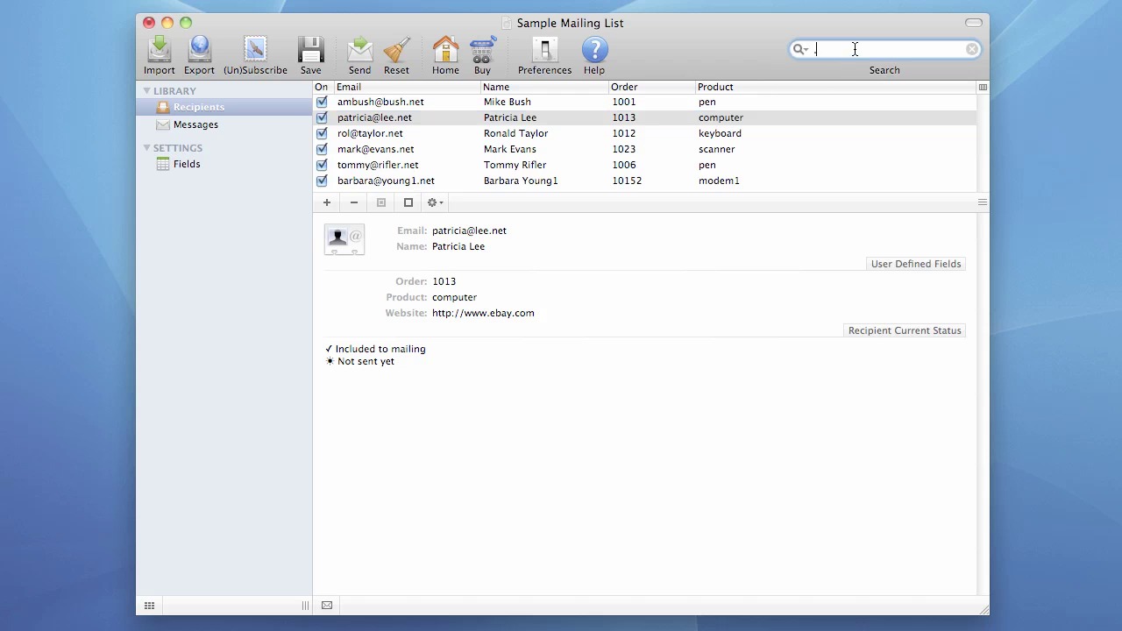
text(.com)
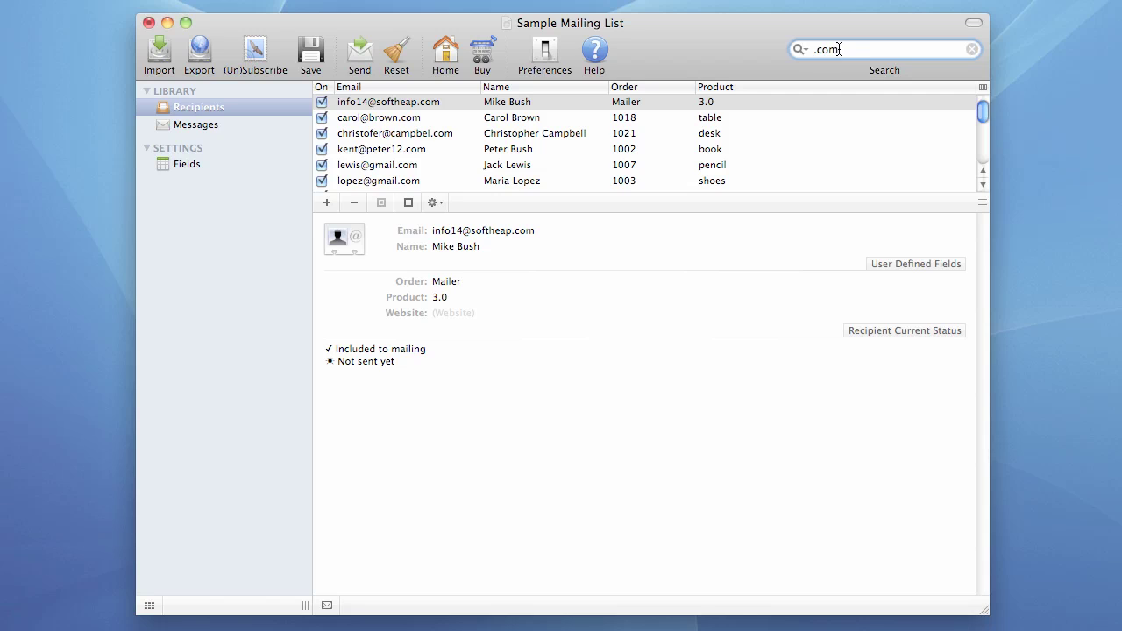
drag(866, 50, 765, 51)
text(info)
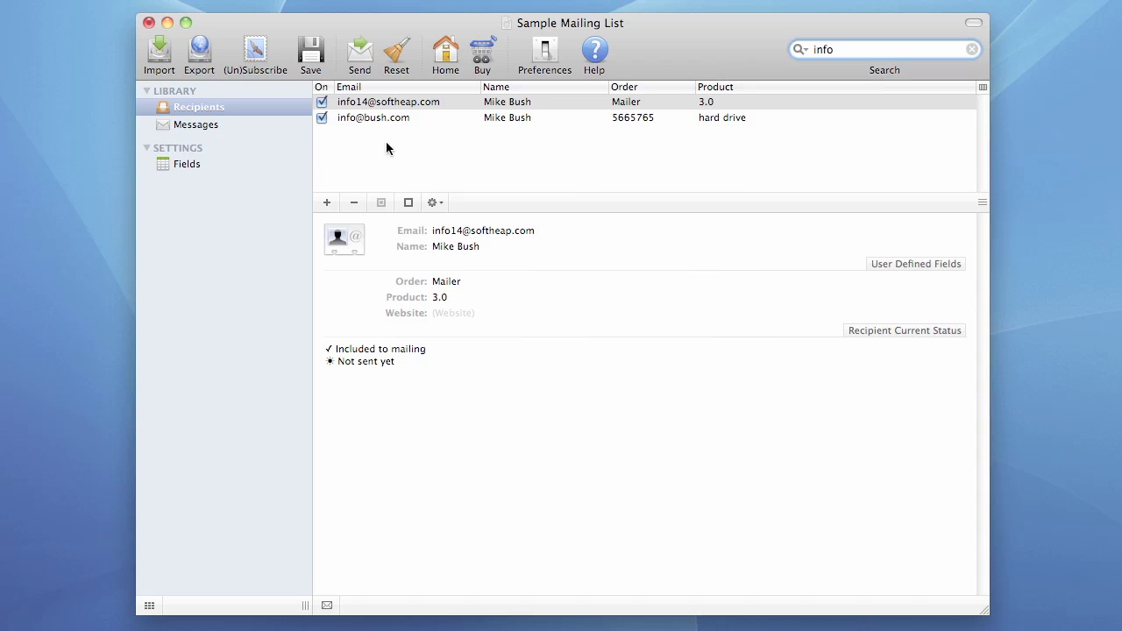
click(367, 115)
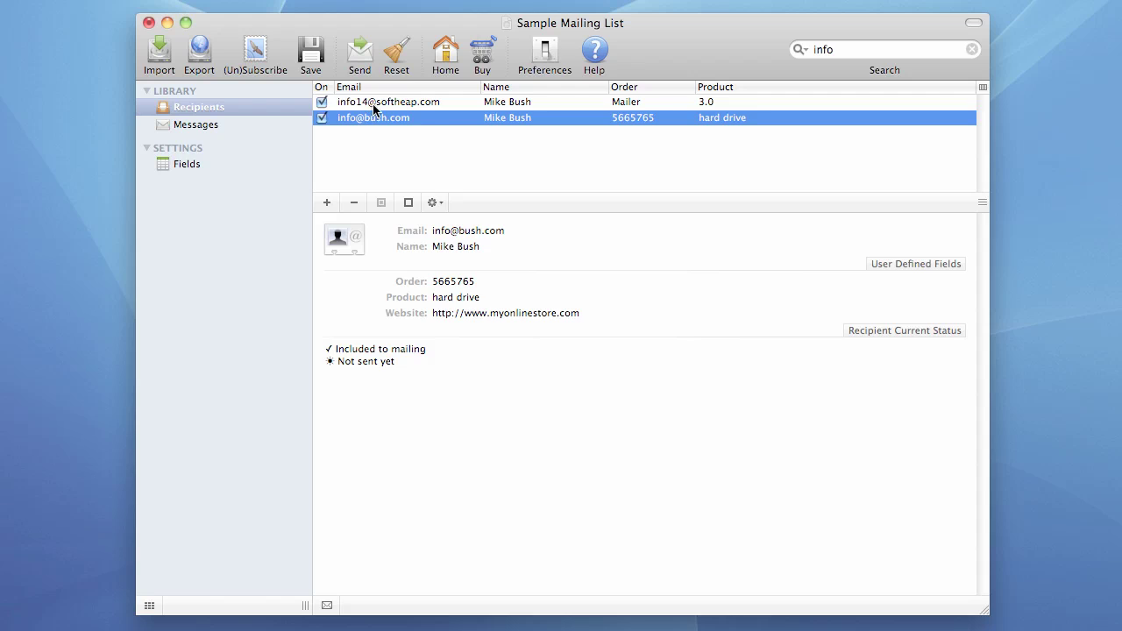
key(Up)
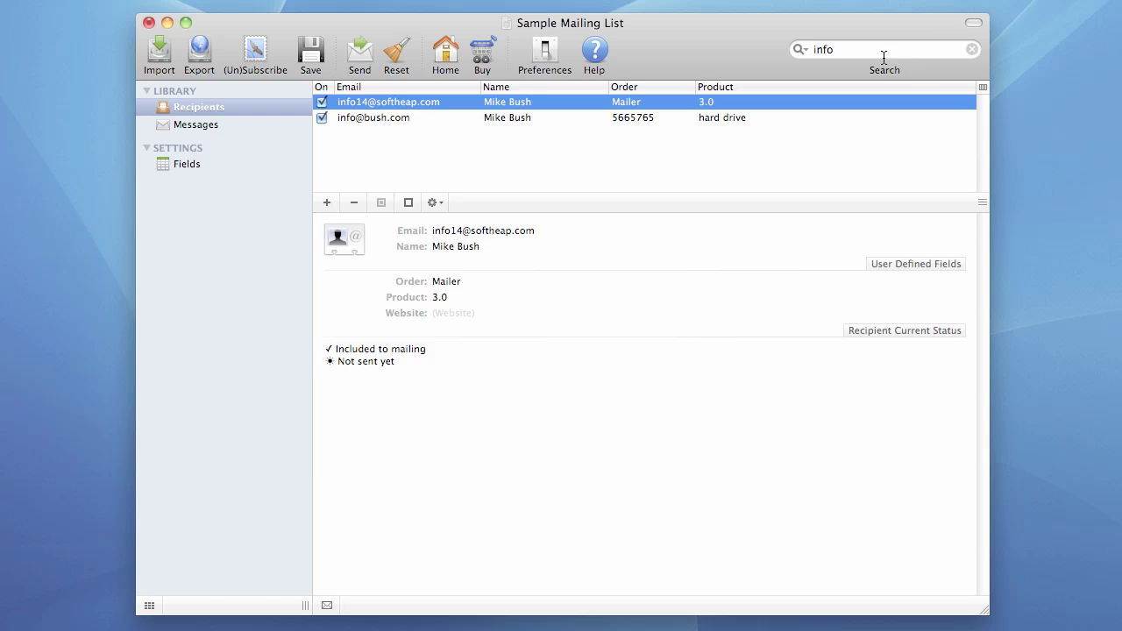
click(972, 50)
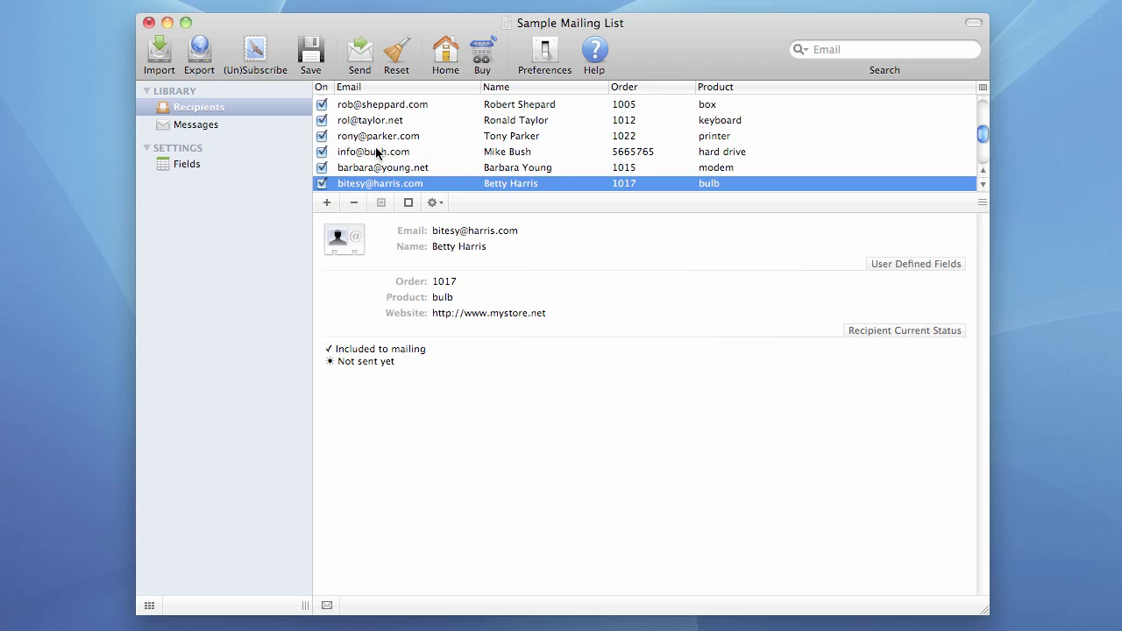
shift+click(375, 150)
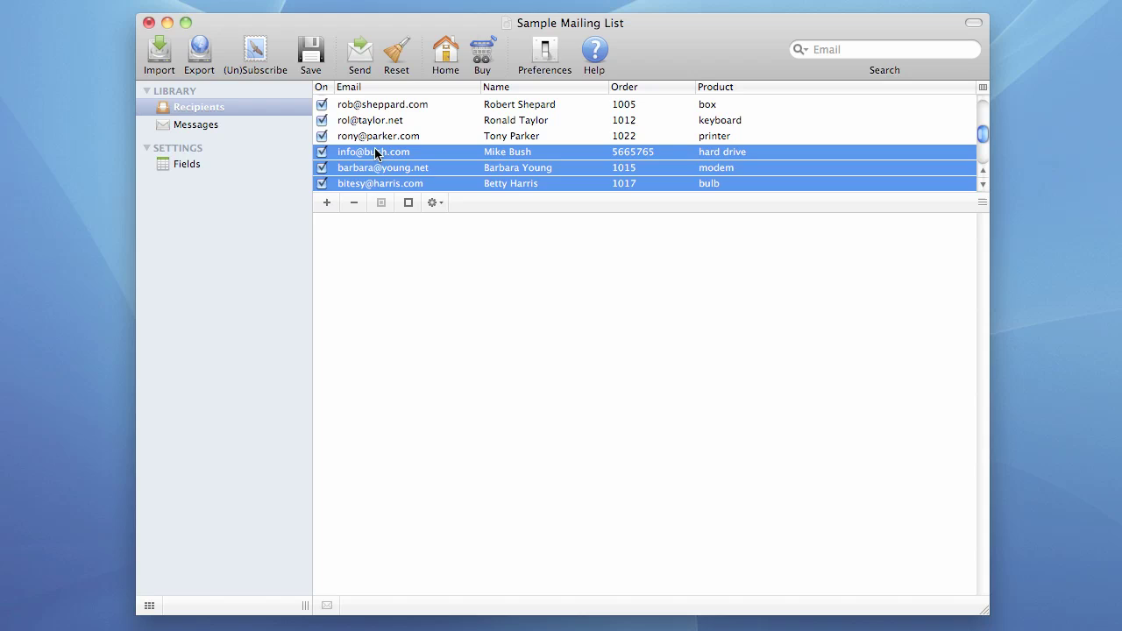
right_click(430, 169)
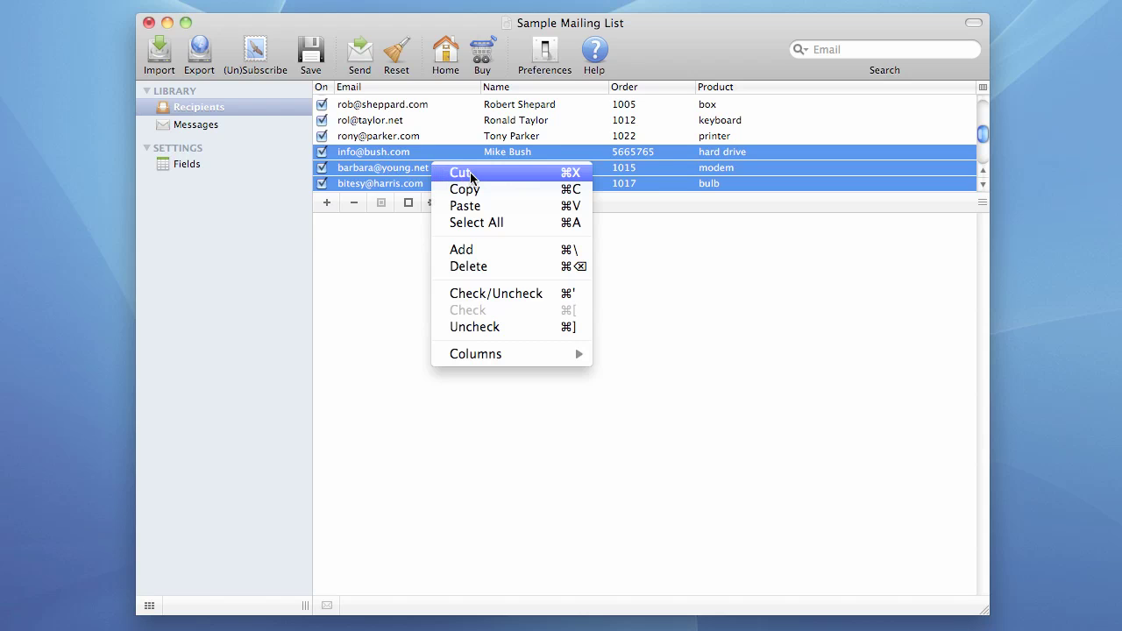
click(470, 172)
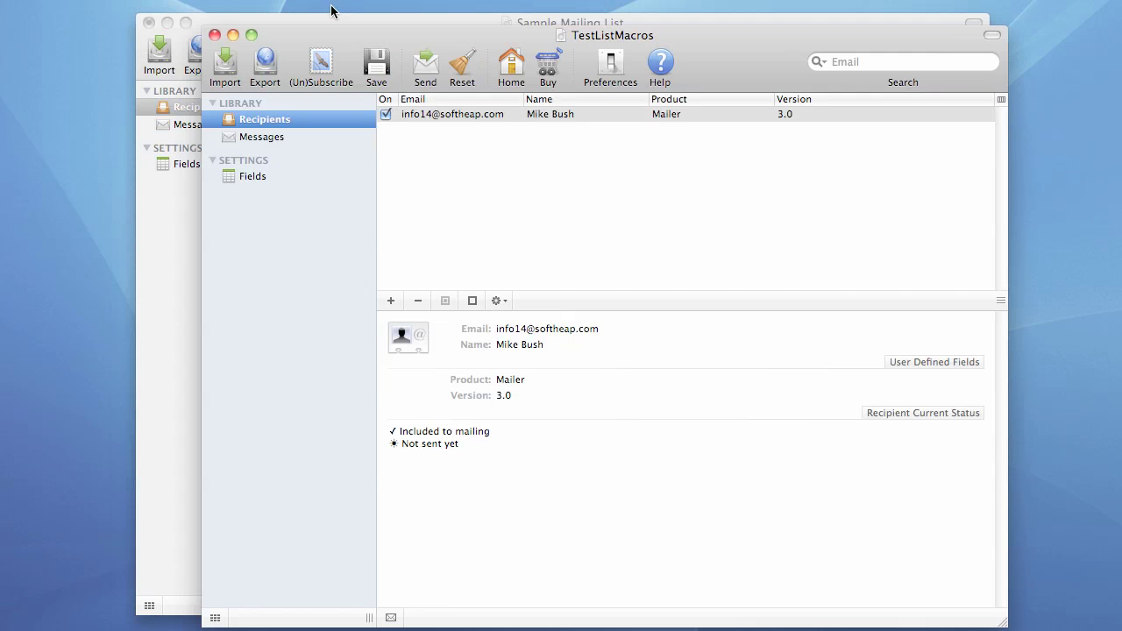
right_click(430, 174)
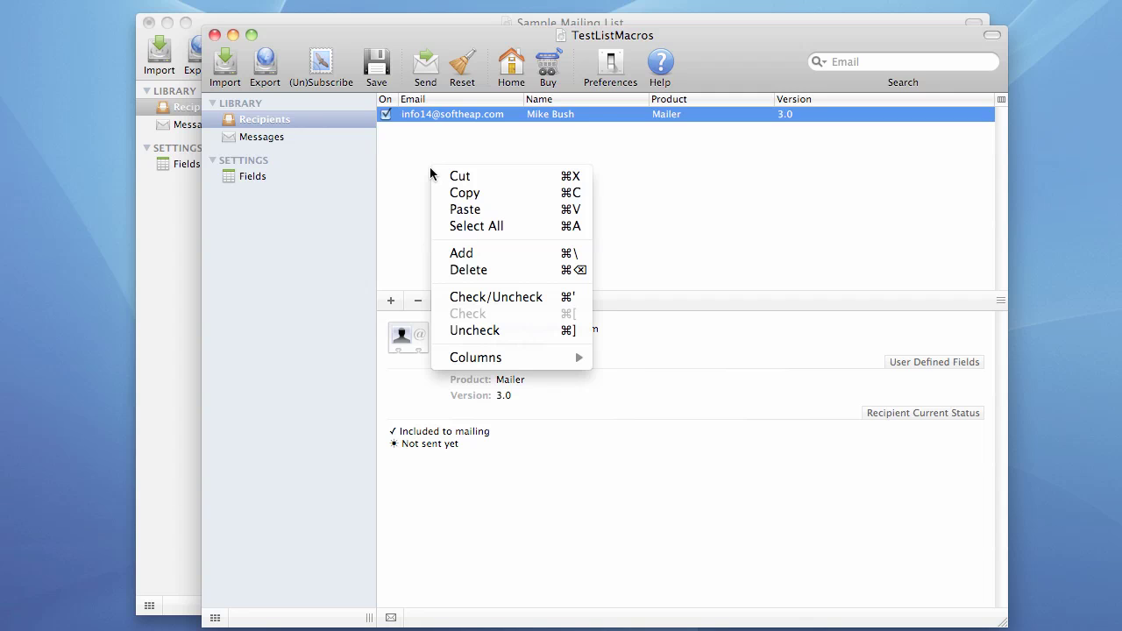
click(491, 210)
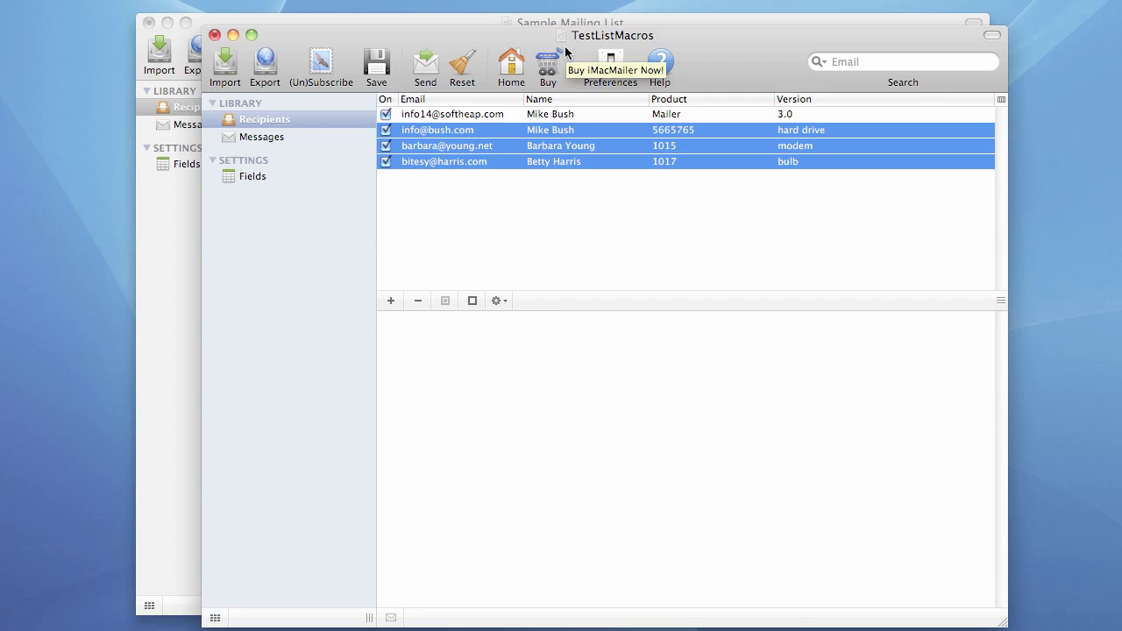
click(575, 132)
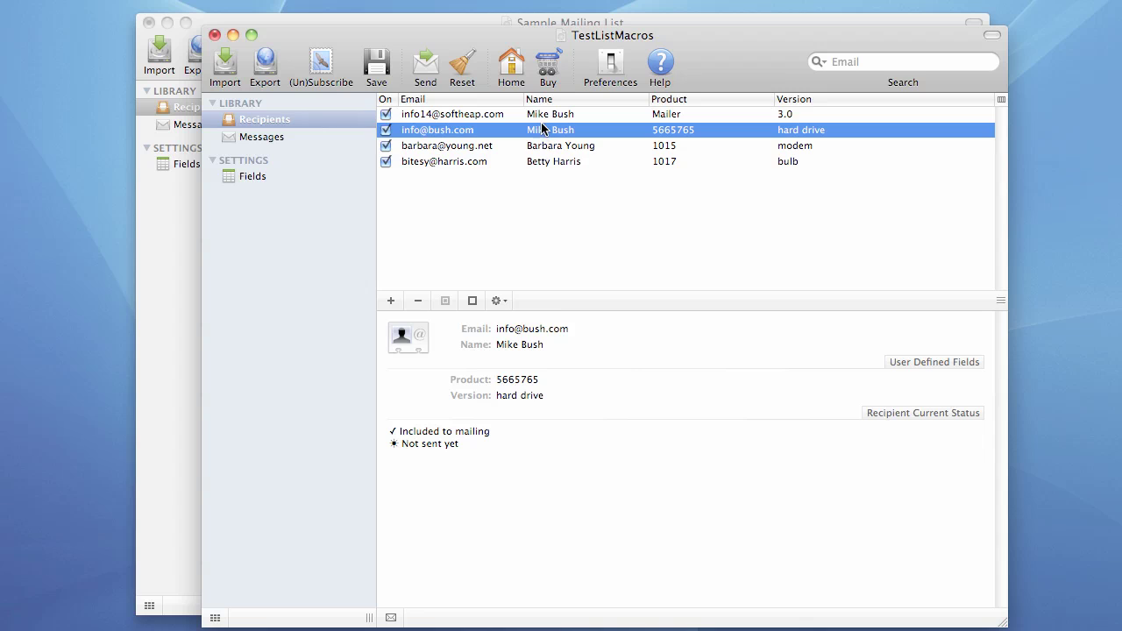
click(545, 116)
shift+click(542, 143)
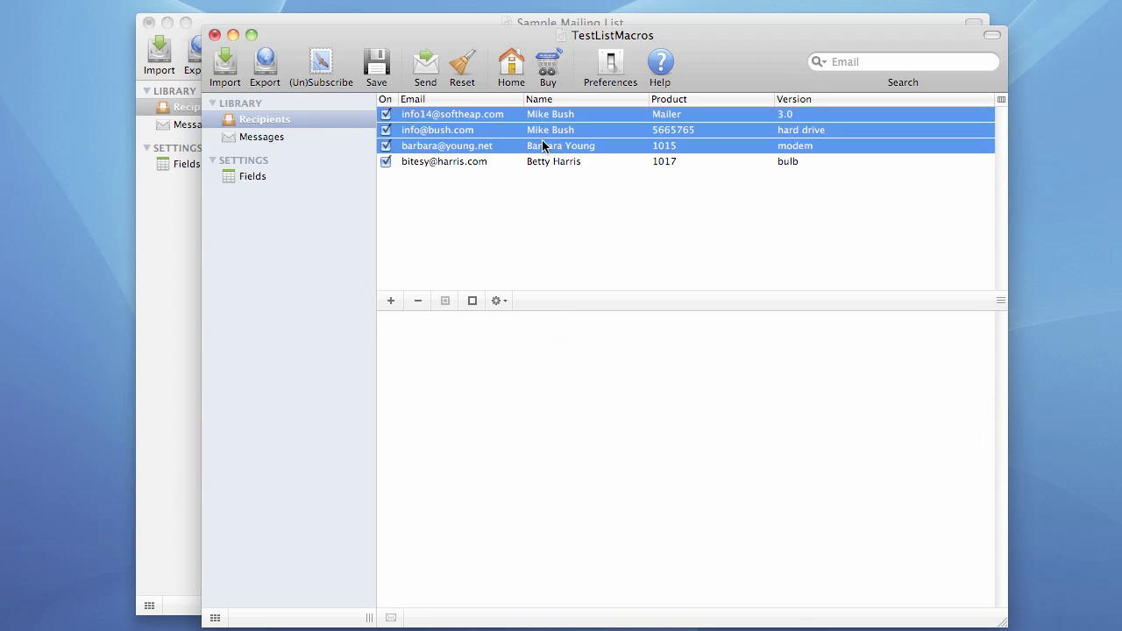
Step: Drag the selected recipients into Sample Mailing List, then restore the TestListMacros window
drag(516, 52, 516, 343)
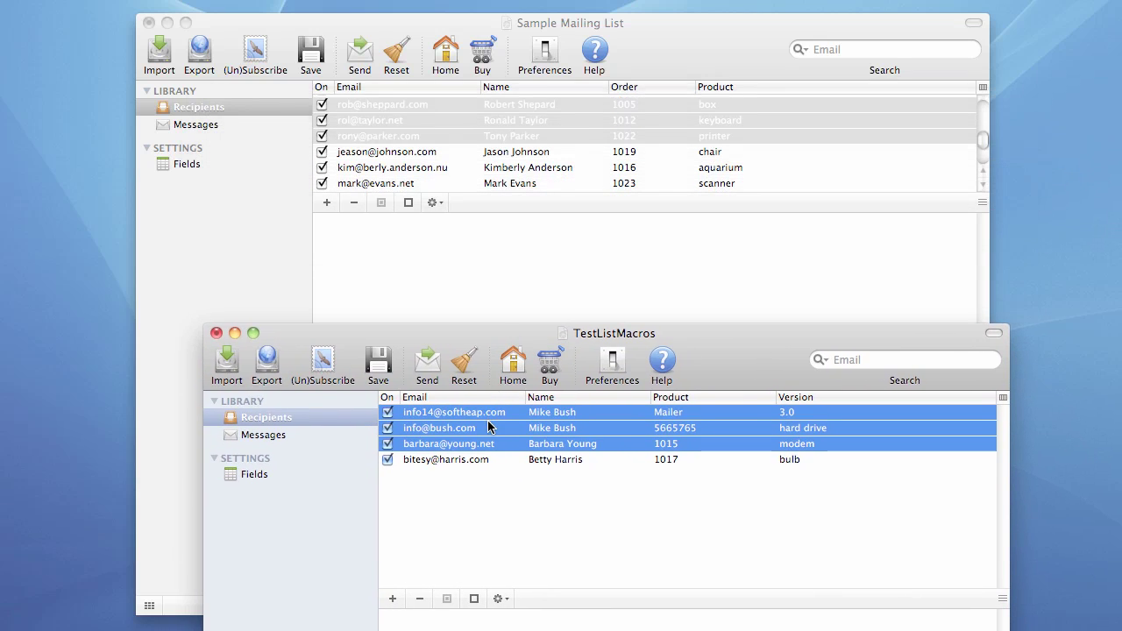
drag(491, 428, 485, 164)
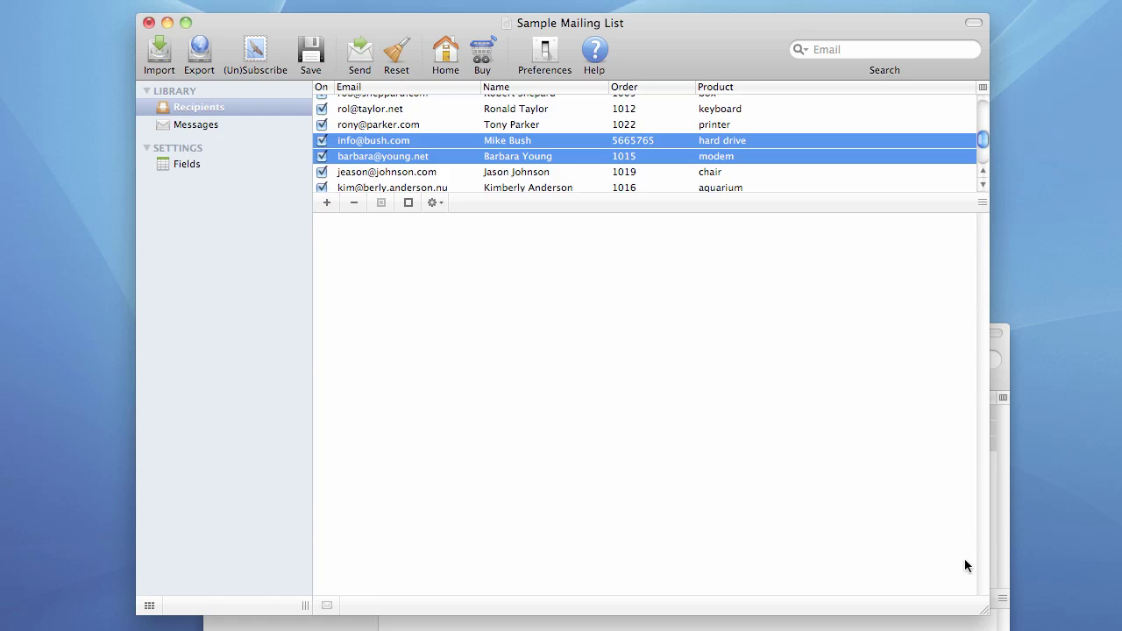
click(999, 498)
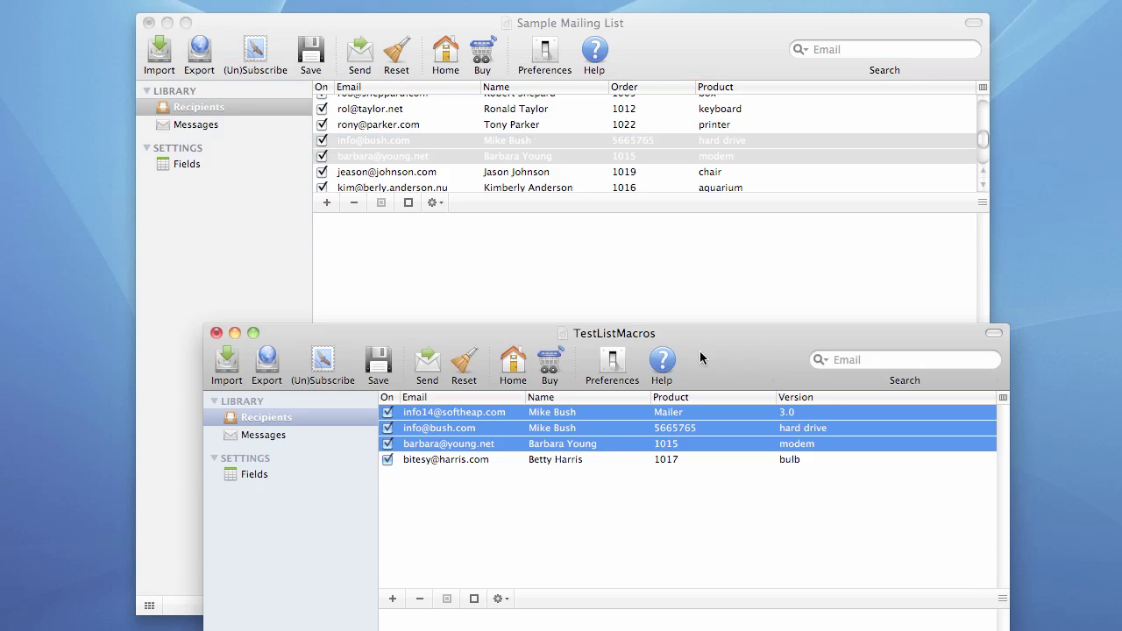
drag(677, 338, 678, 42)
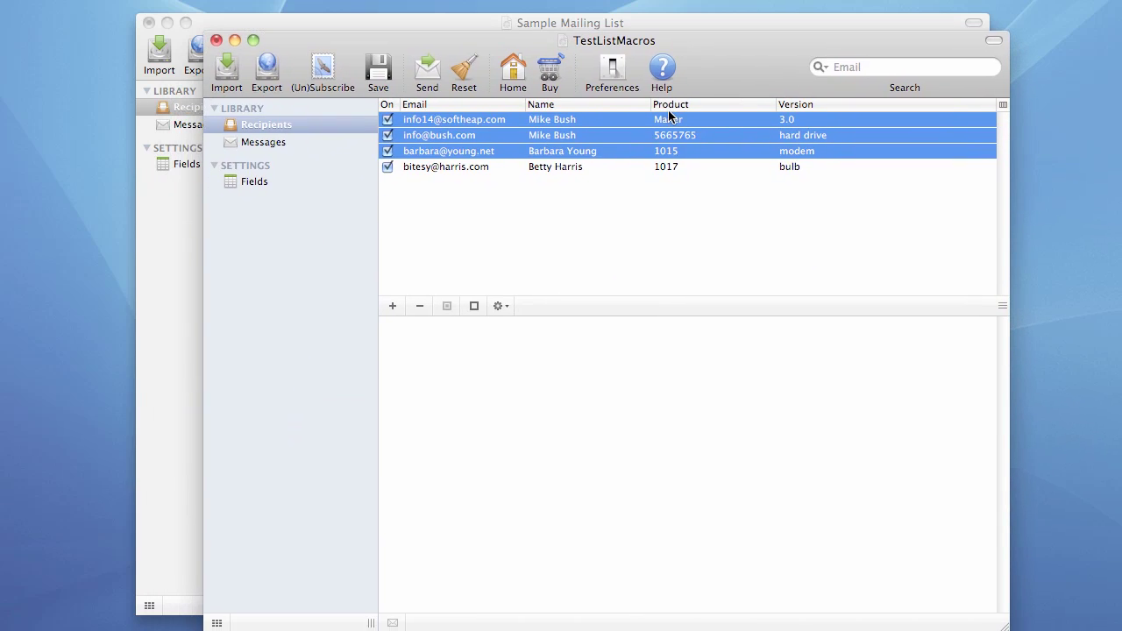
click(586, 137)
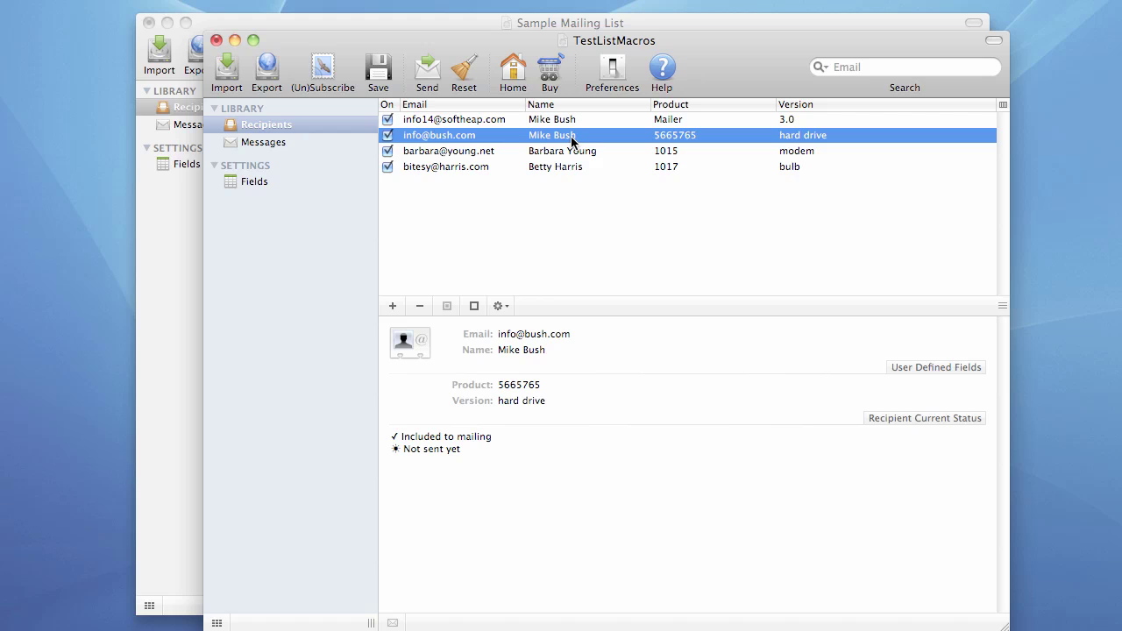
click(570, 138)
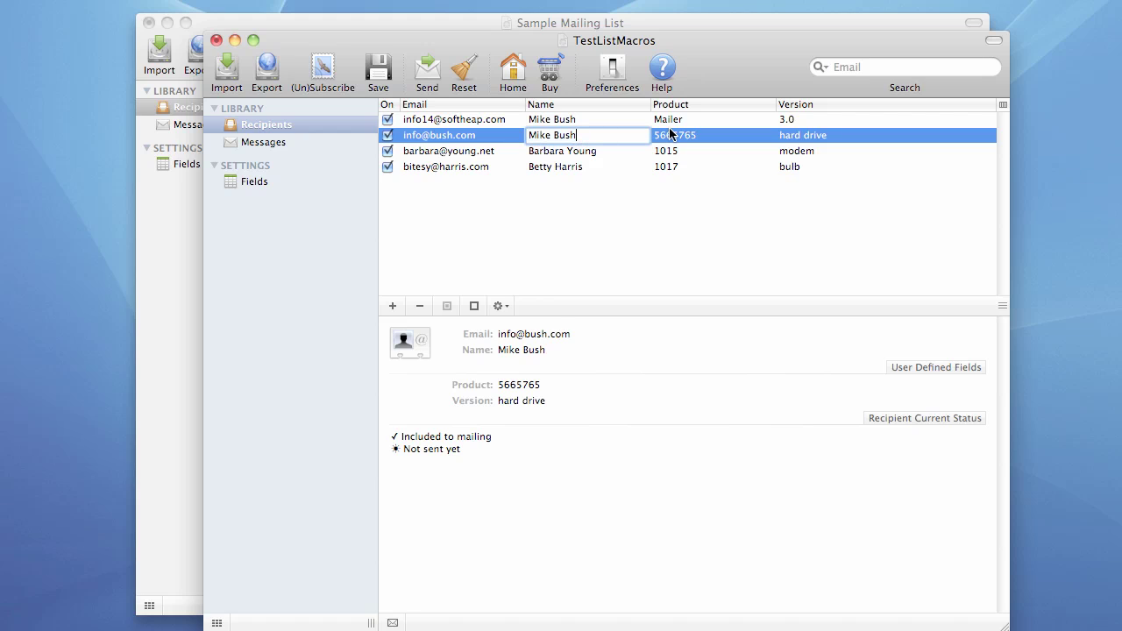
key(BackSpace)
key(BackSpace)
key(BackSpace)
key(BackSpace)
text(Miller)
key(Return)
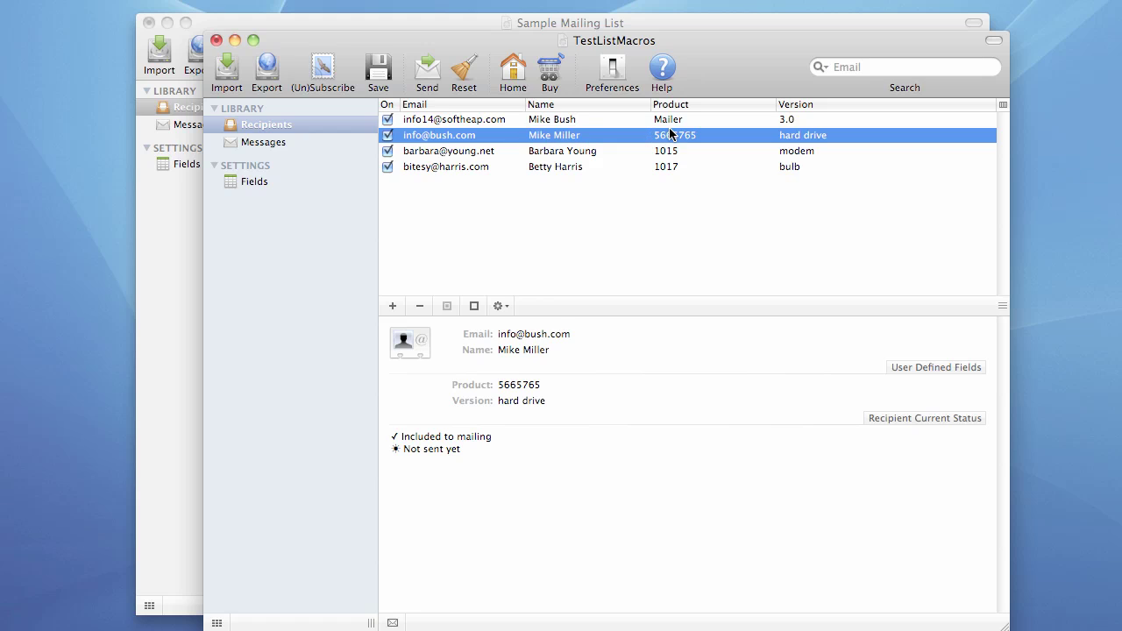
click(439, 152)
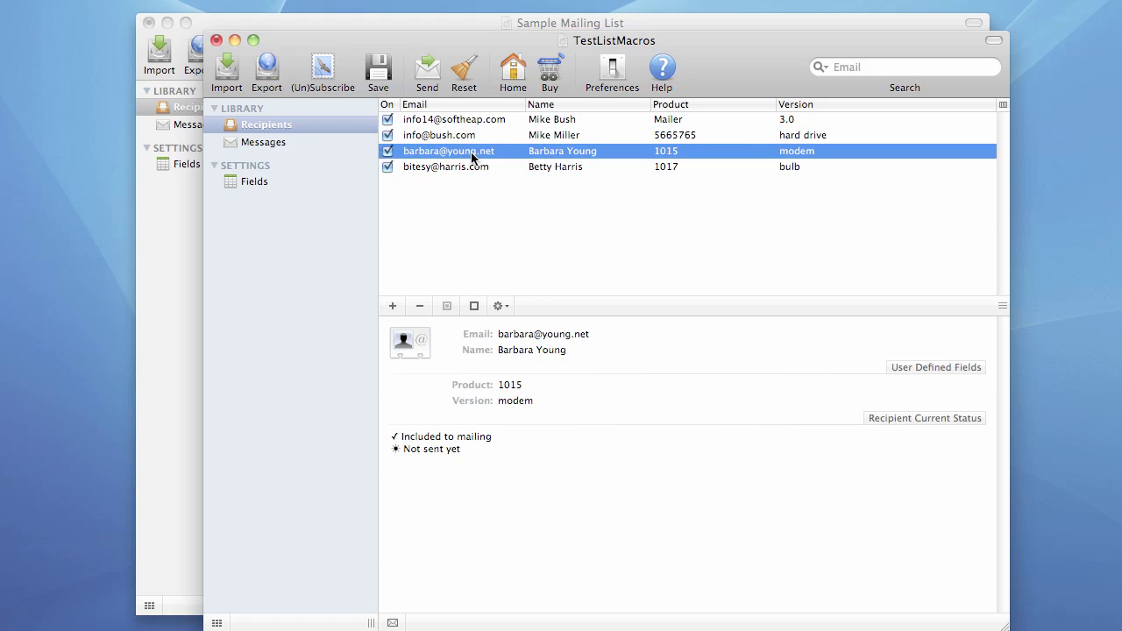
click(473, 155)
click(480, 151)
text(33)
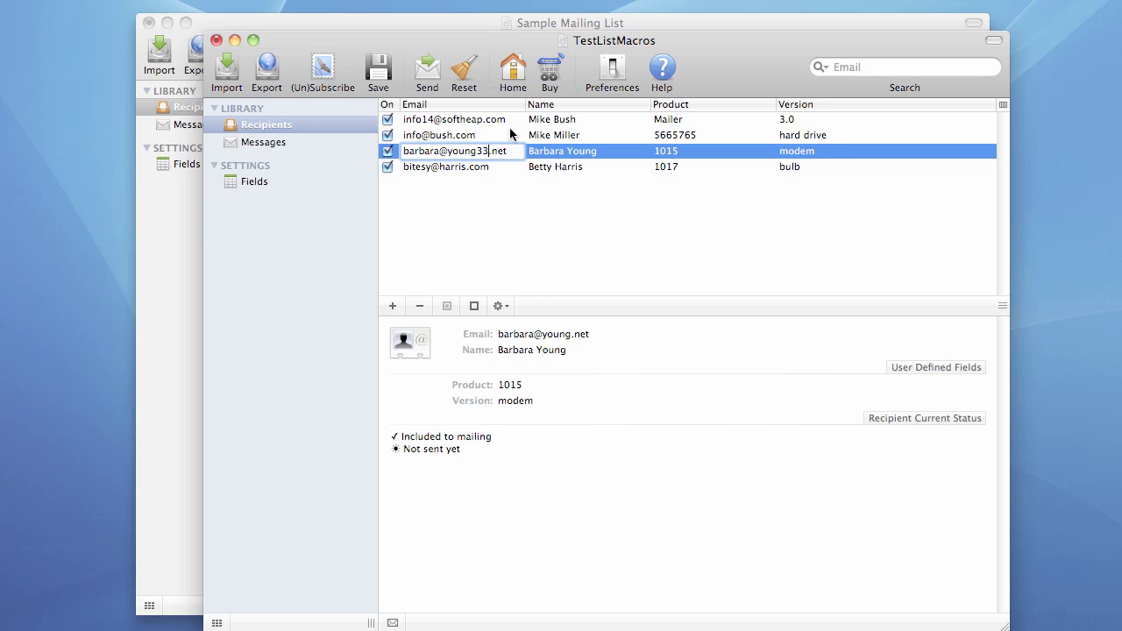
key(Return)
click(586, 138)
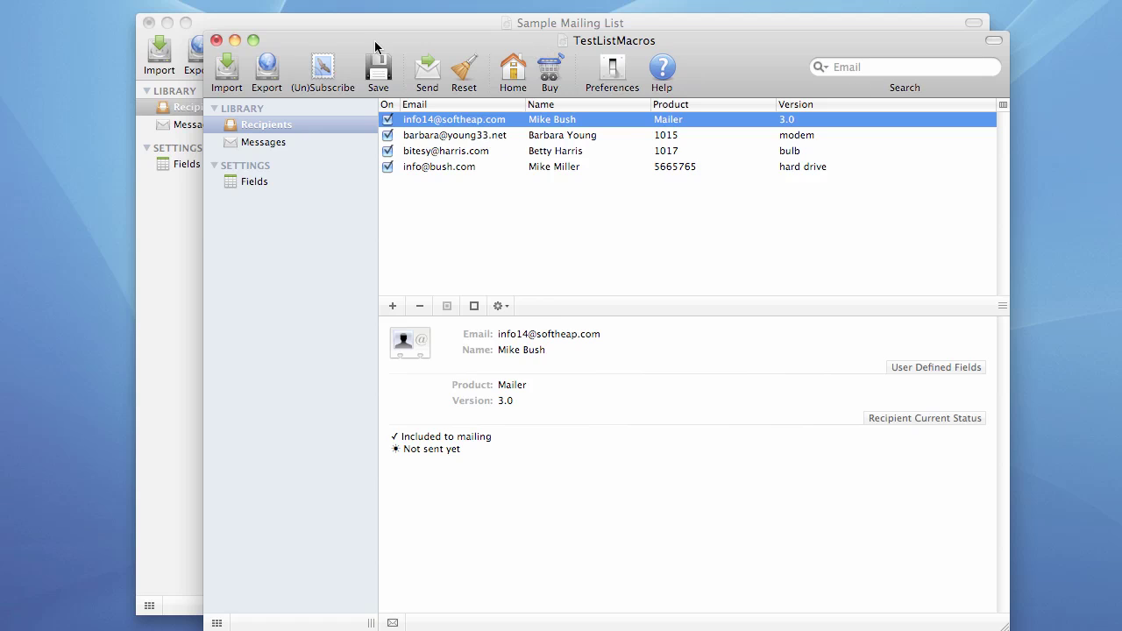
click(216, 41)
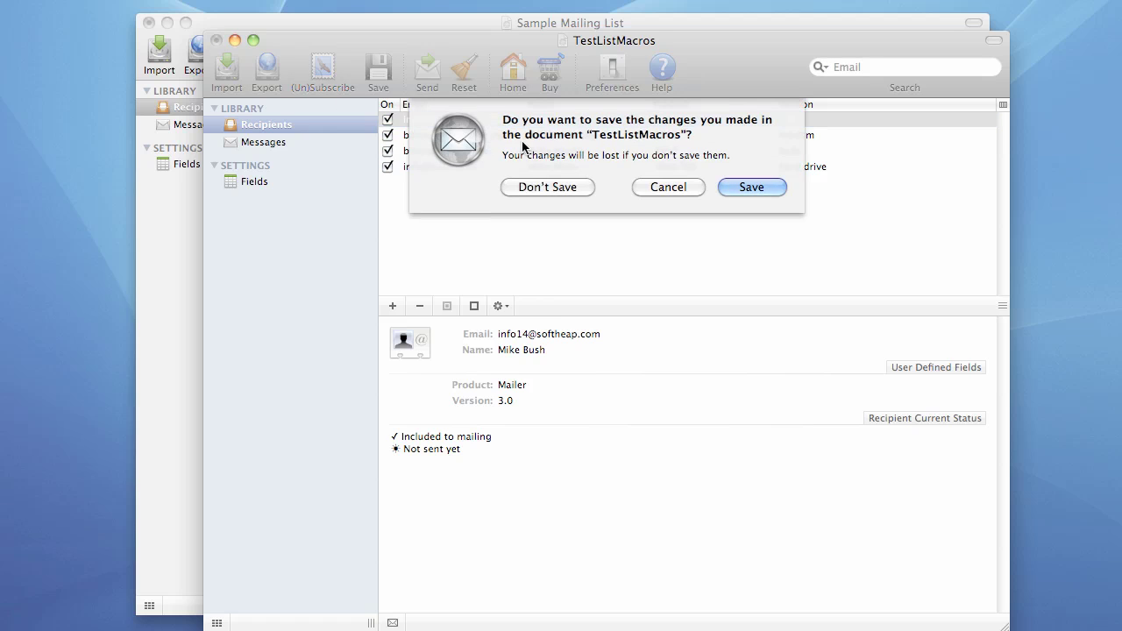
click(538, 182)
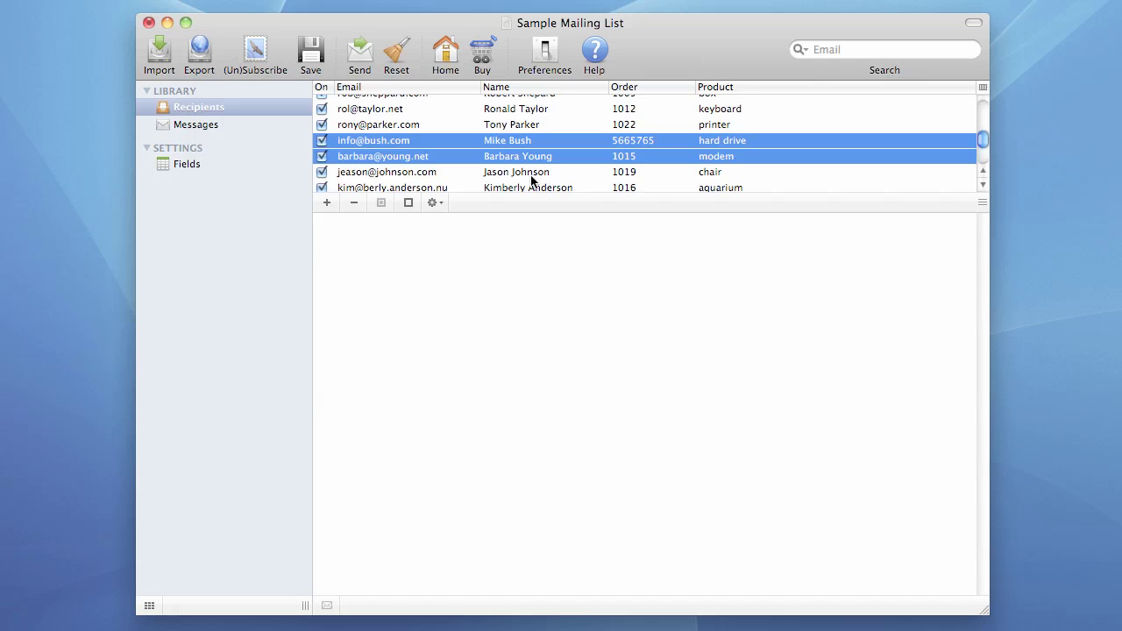
click(456, 112)
click(428, 144)
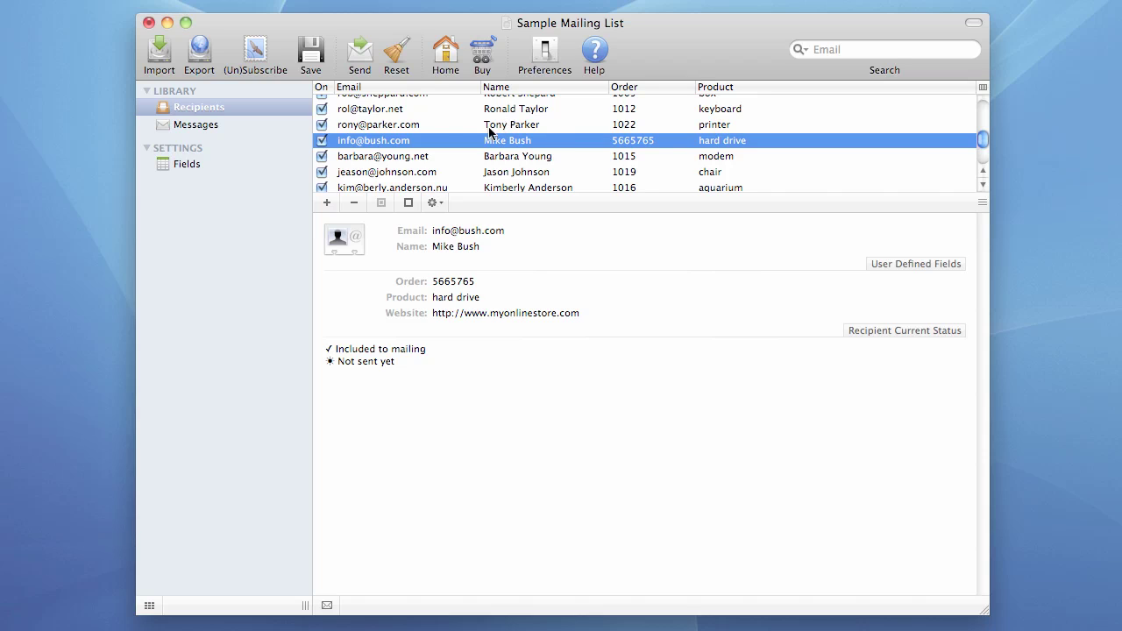
click(434, 128)
key(Up)
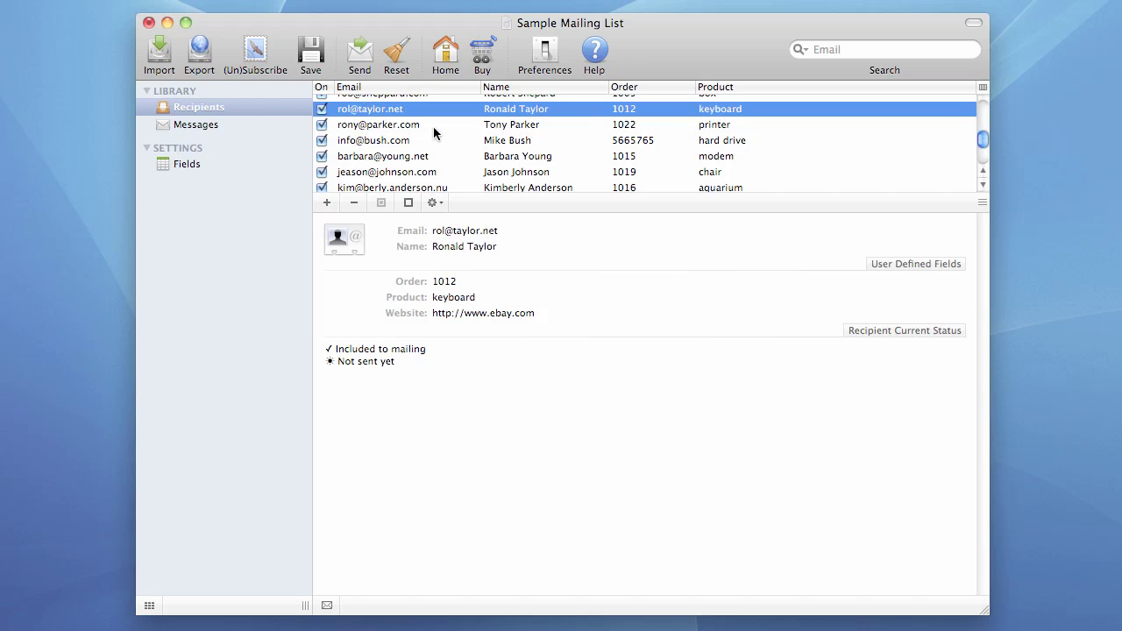
key(Down)
key(Down)
key(Down)
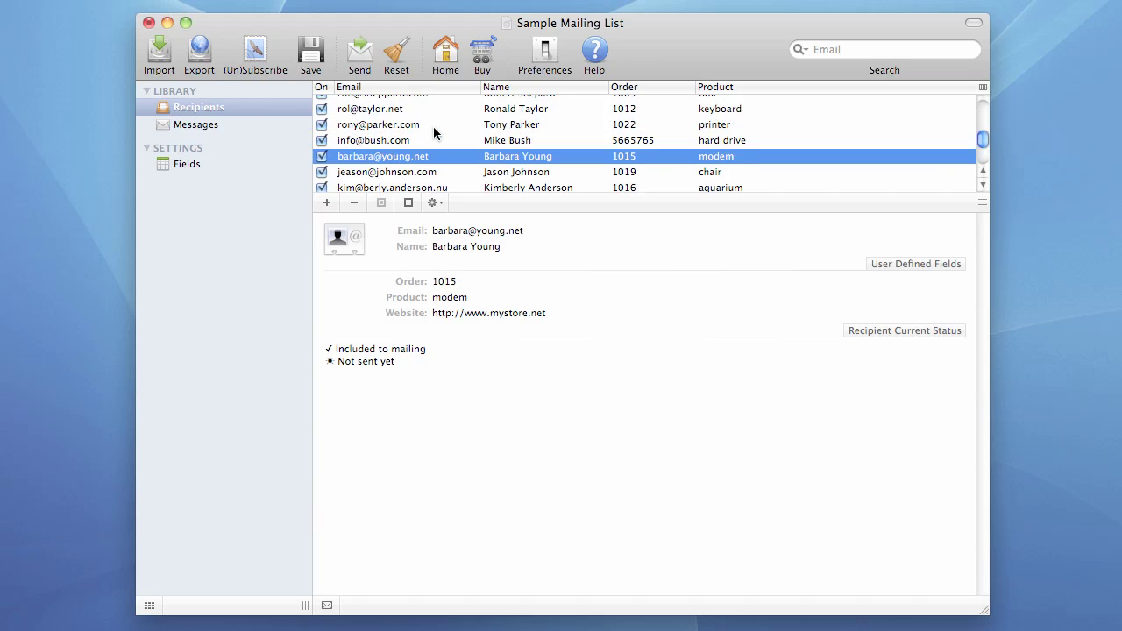
key(Down)
key(Up)
key(Up)
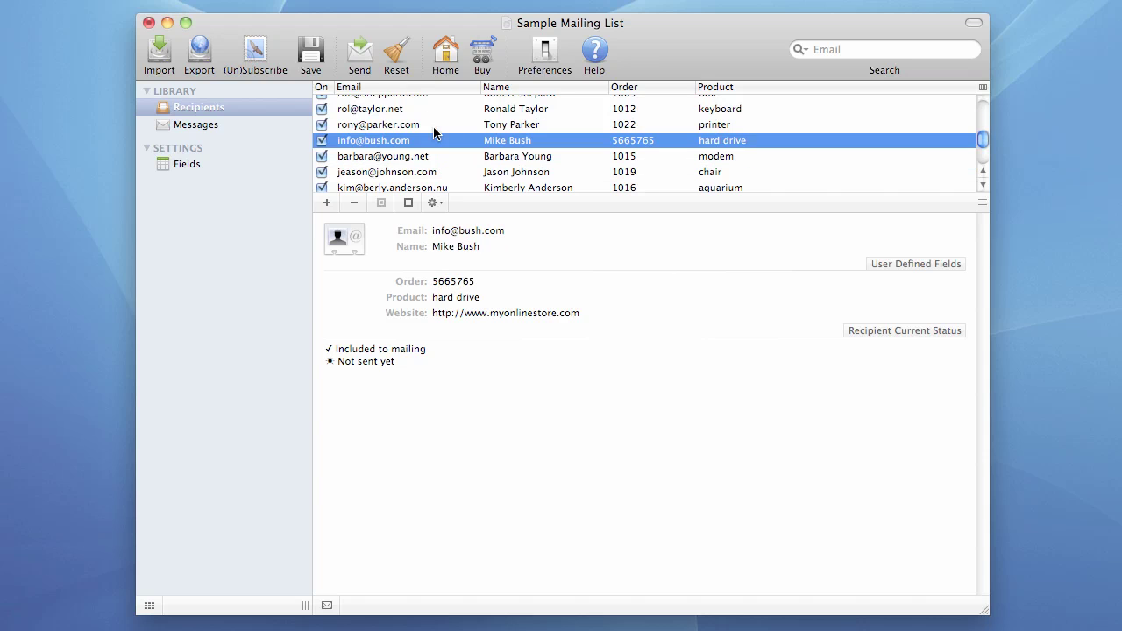
key(Down)
key(Down)
key(Up)
key(Up)
key(Down)
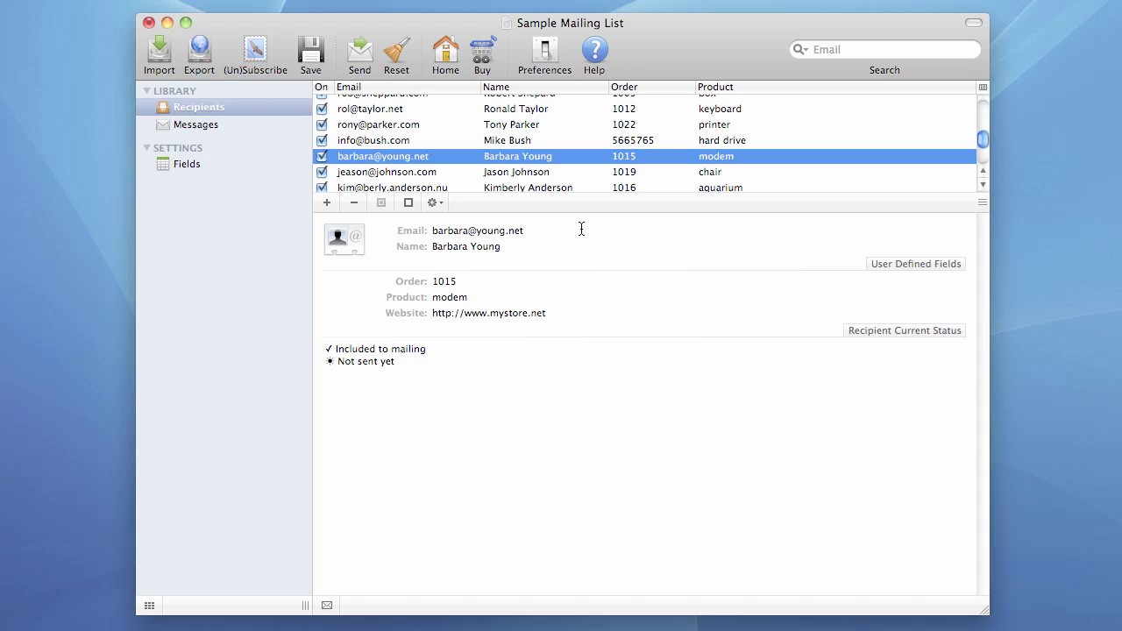
key(Down)
key(Up)
key(Up)
key(Down)
Step: Try editing the name, Order, Product and website values in the recipient details
click(466, 246)
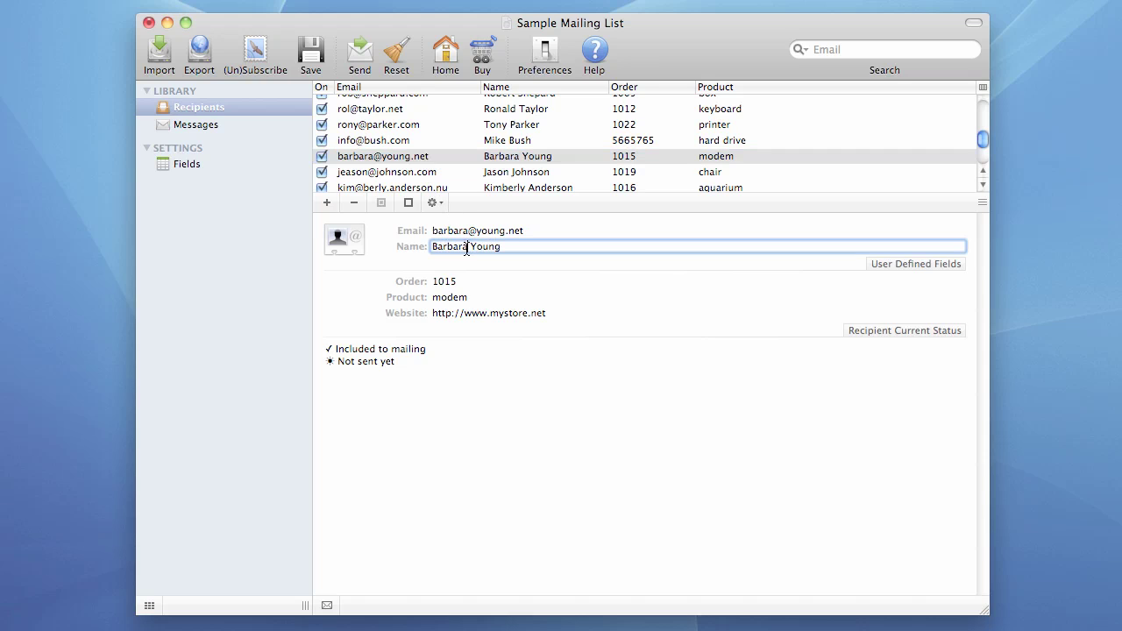
click(448, 280)
click(445, 298)
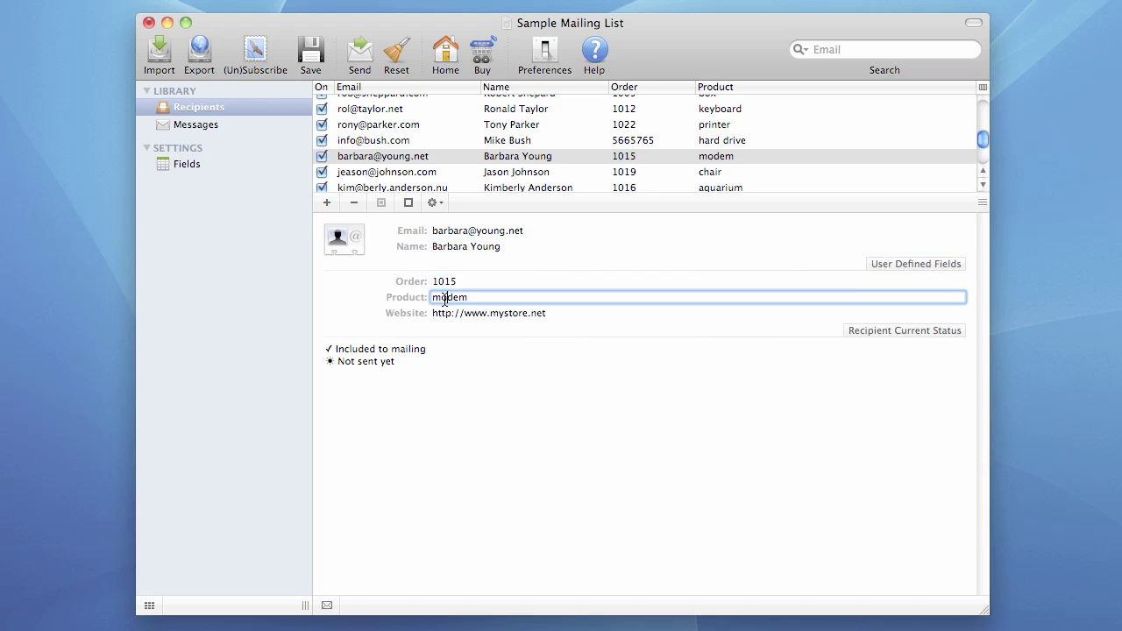
double_click(445, 298)
click(479, 298)
click(469, 156)
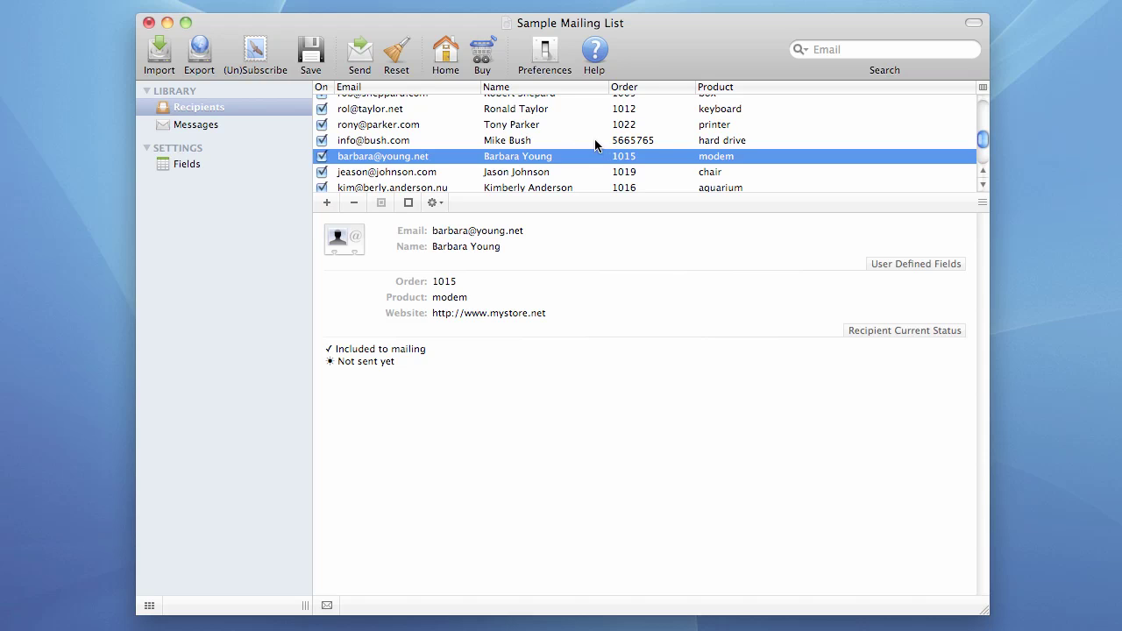
click(462, 313)
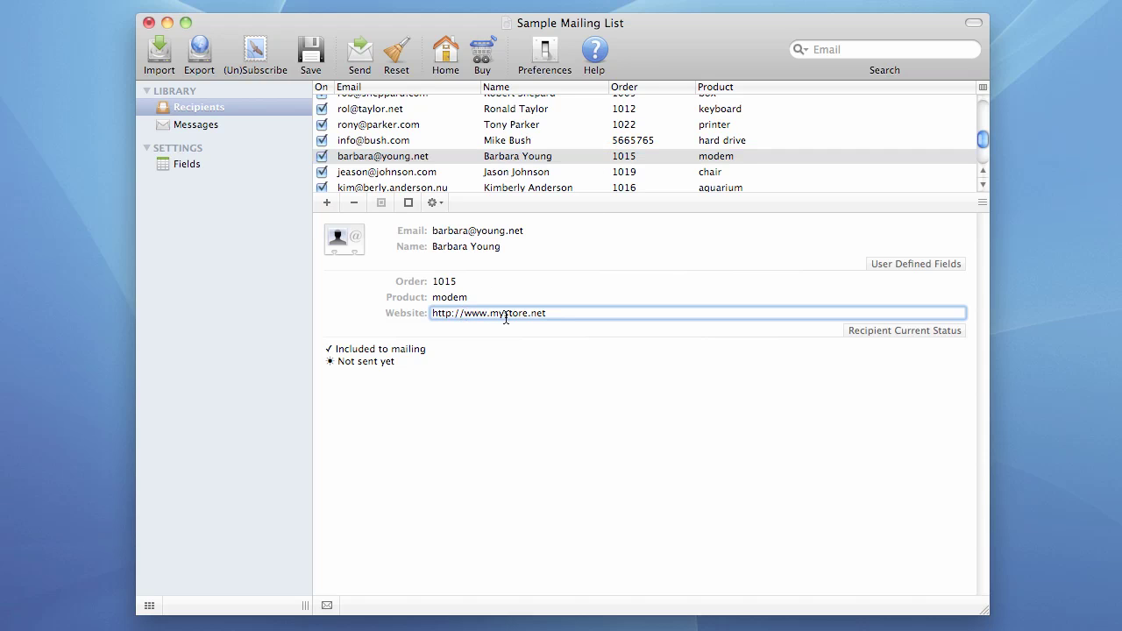
drag(554, 314, 431, 314)
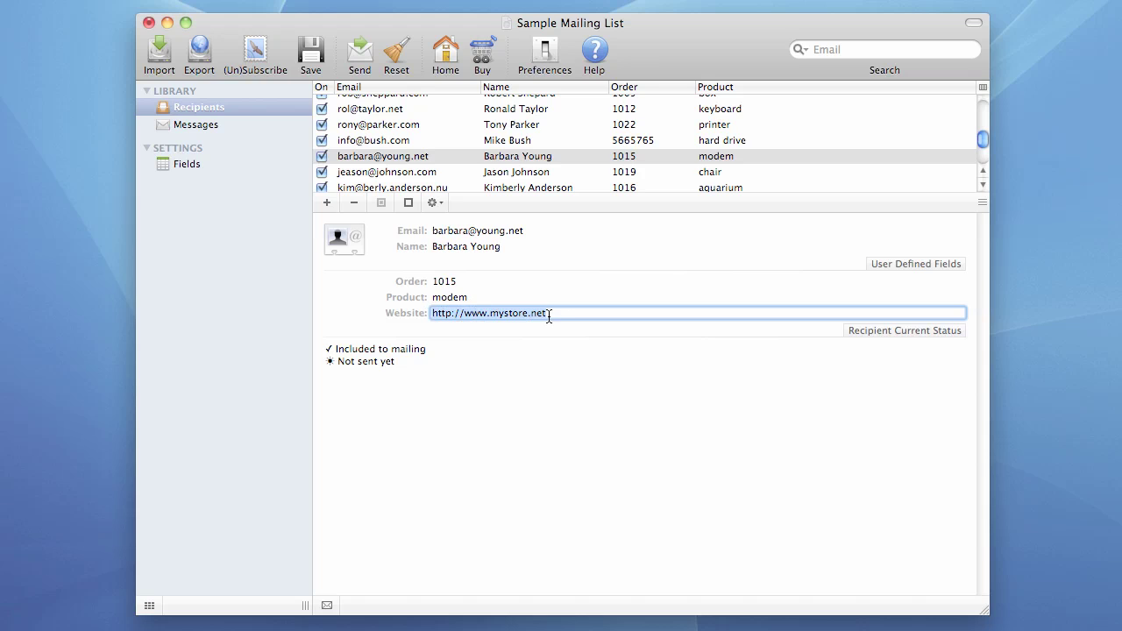
Step: Append 1 to the recipient's email domain and to the name
click(463, 232)
click(535, 230)
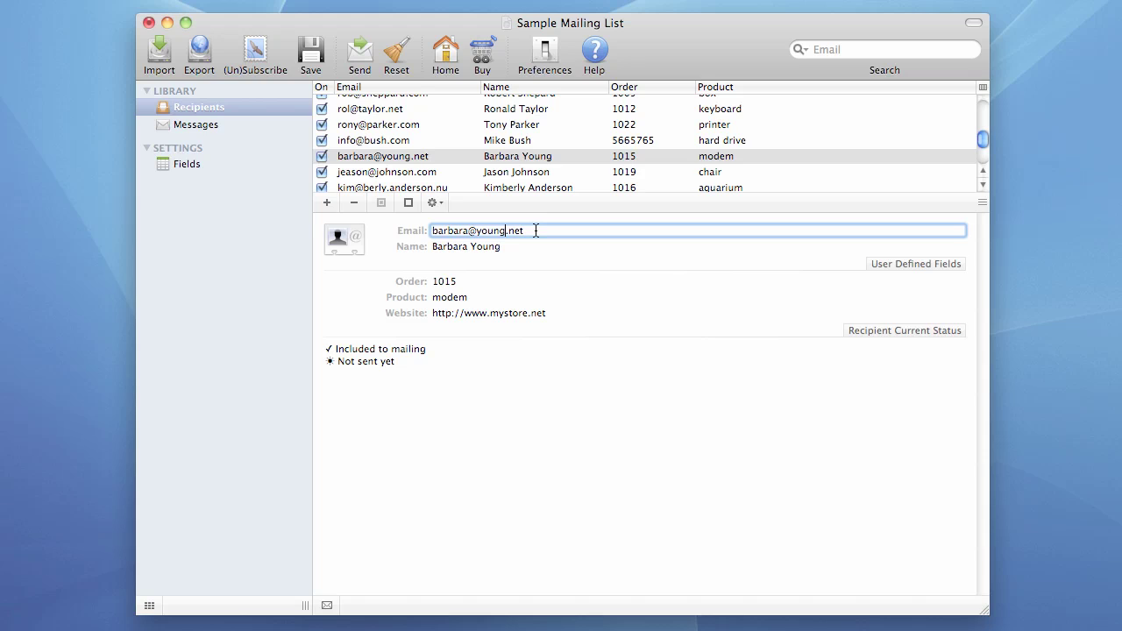
key(Left)
key(Left)
key(Left)
key(Left)
text(1)
key(Tab)
key(Right)
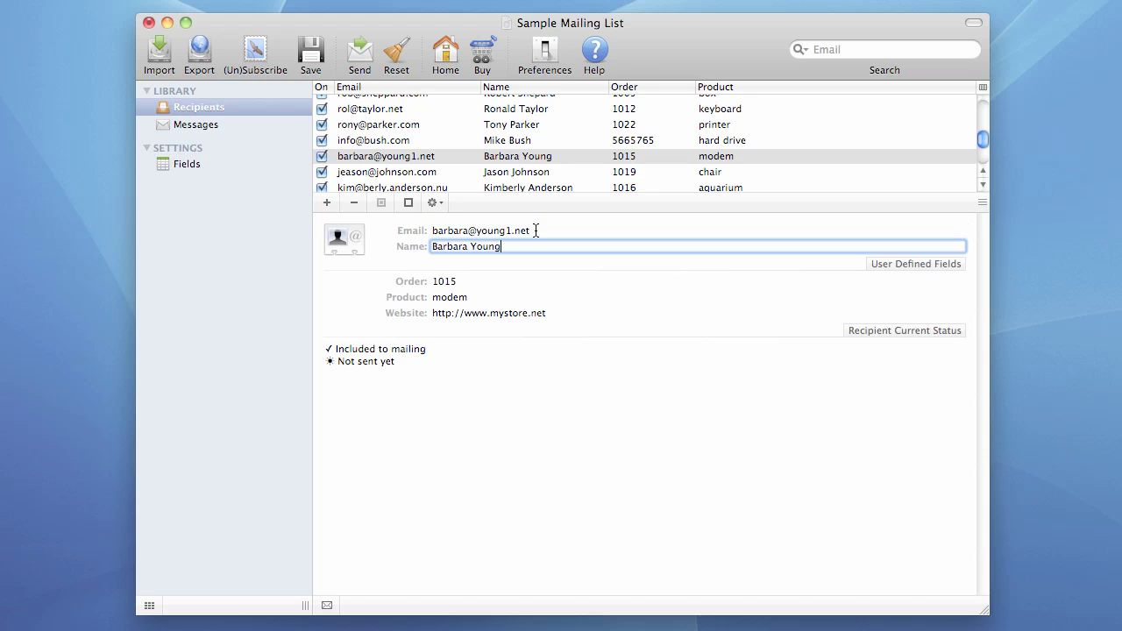
text(1)
Step: Move past the order value and change the product to modem1
key(Tab)
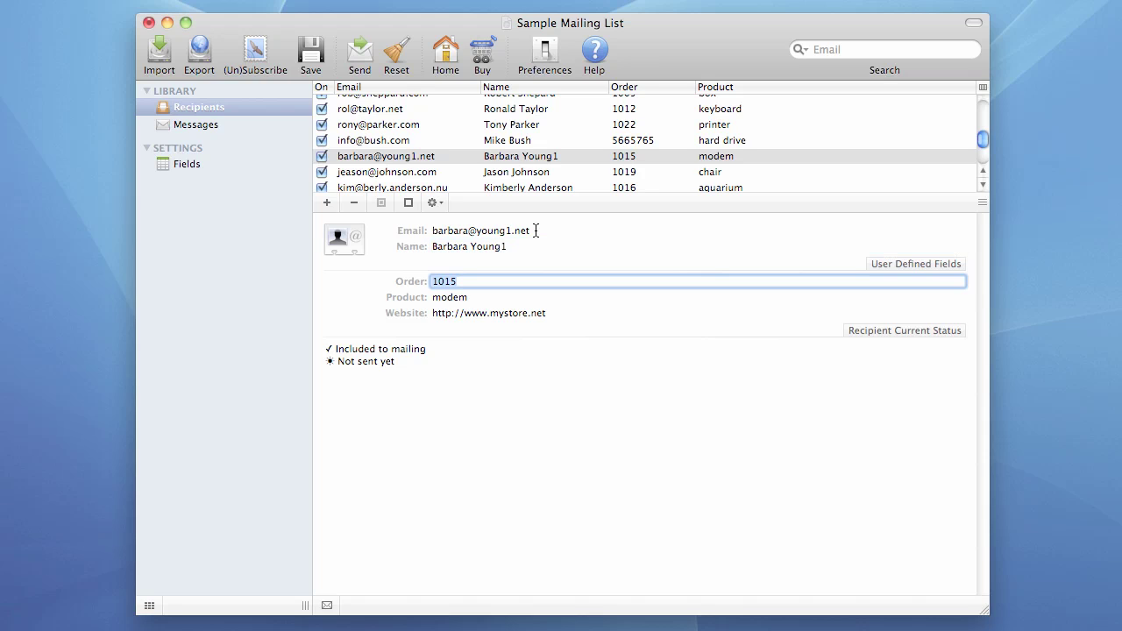
key(Right)
key(Tab)
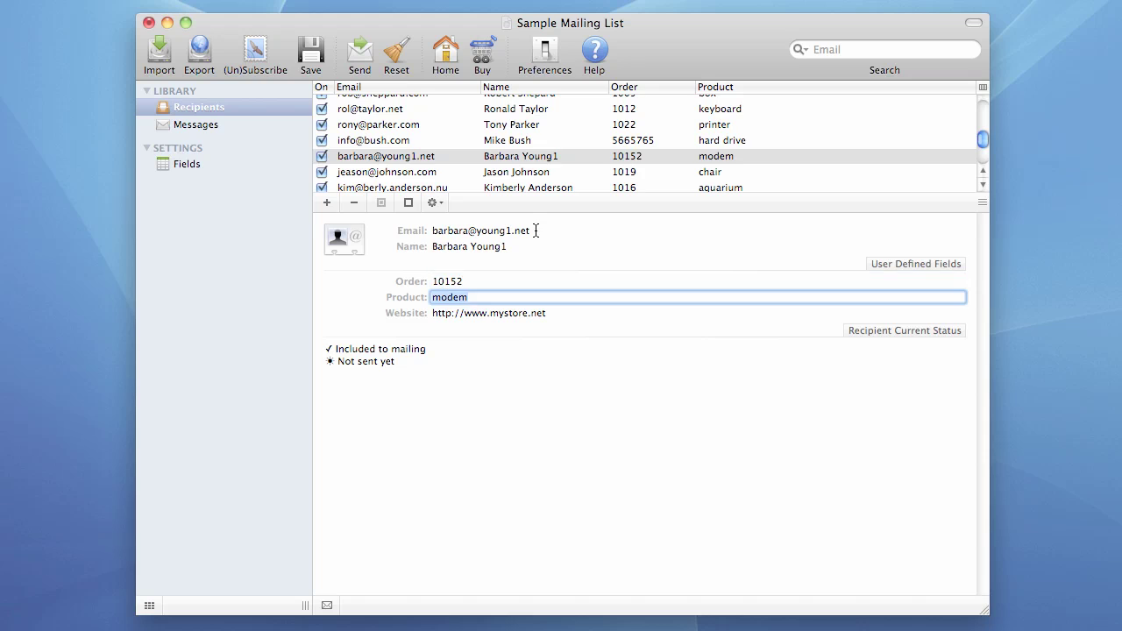
click(493, 301)
text(1)
key(Return)
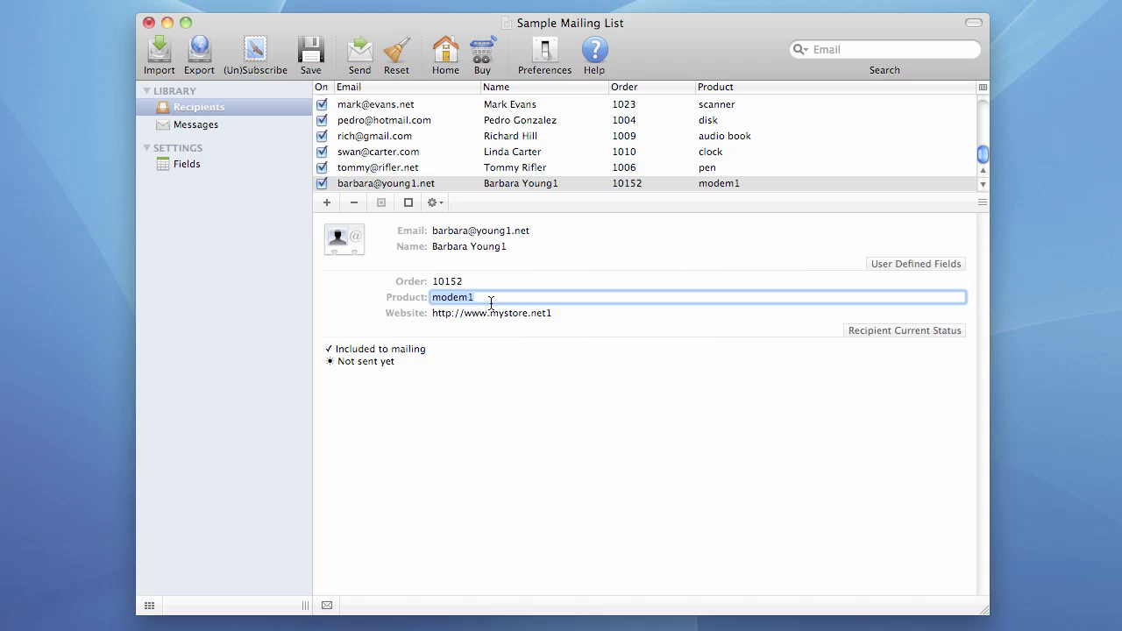
Step: Show the mailing's messages and sort them by subject ascending
click(190, 128)
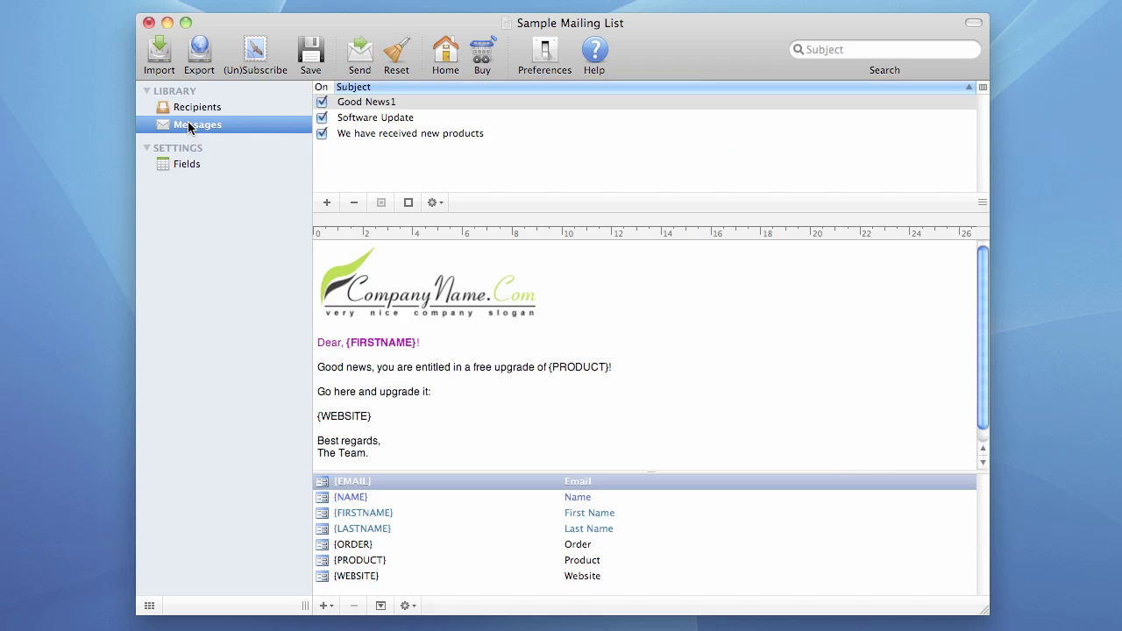
click(394, 103)
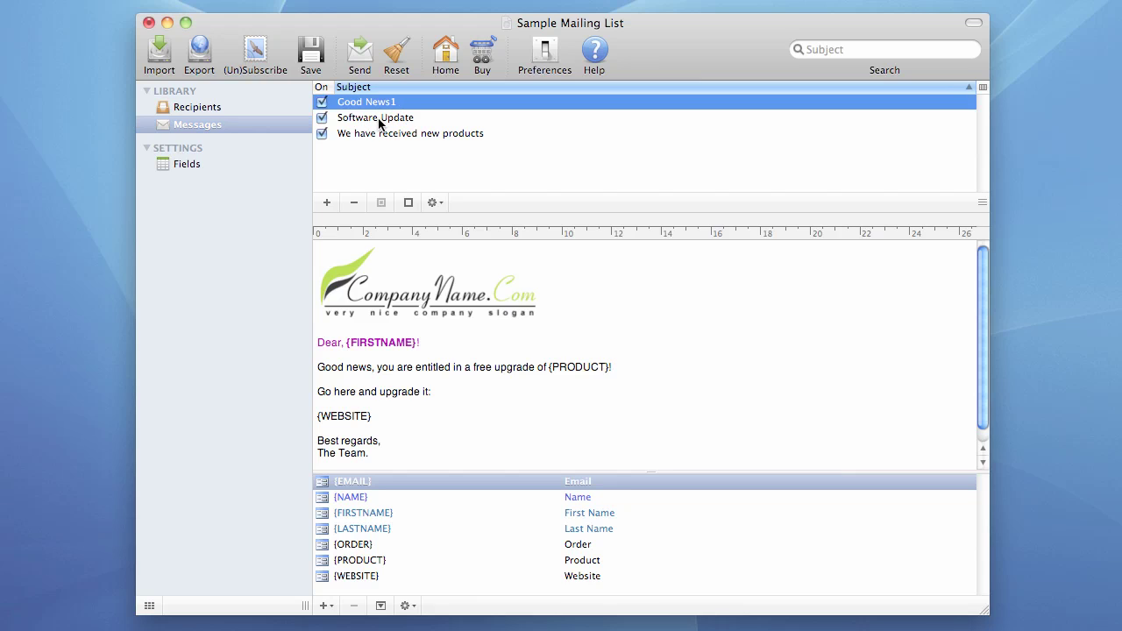
click(428, 87)
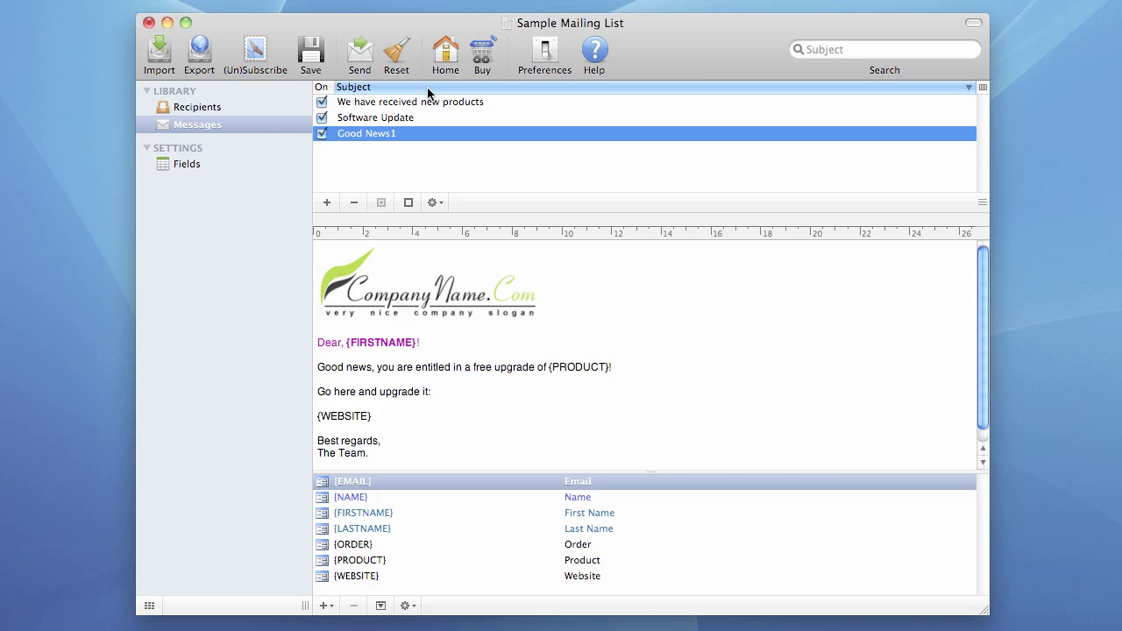
click(427, 86)
click(427, 87)
click(428, 87)
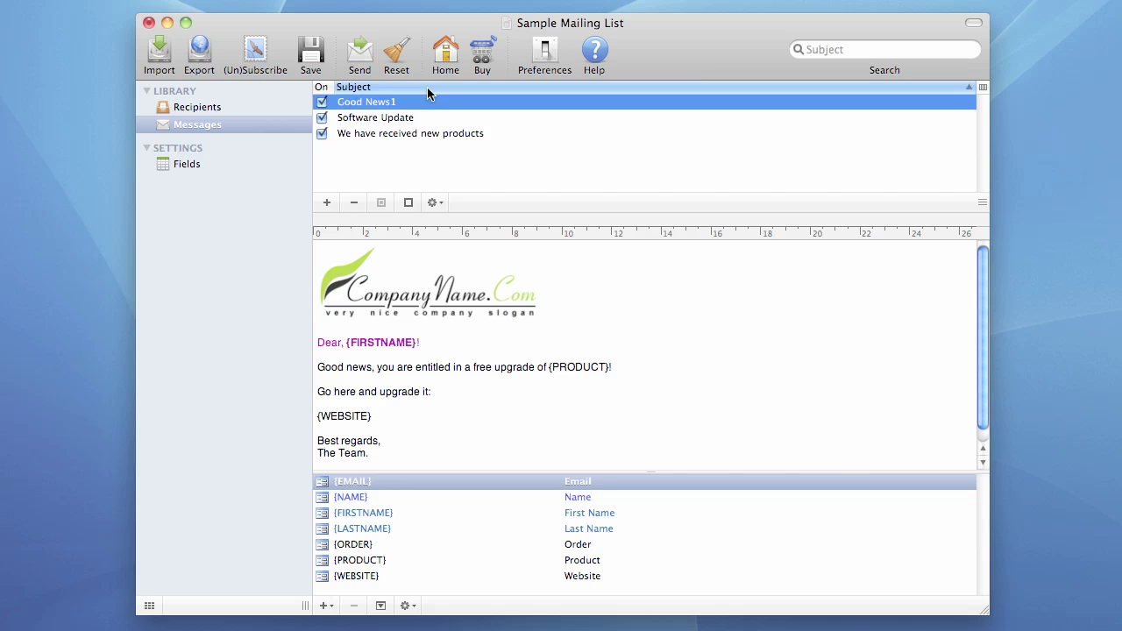
click(428, 87)
click(427, 87)
Step: Toggle the On boxes for Good News1 and Software Update, leaving all three included
click(322, 103)
click(321, 117)
click(322, 102)
click(321, 119)
click(321, 118)
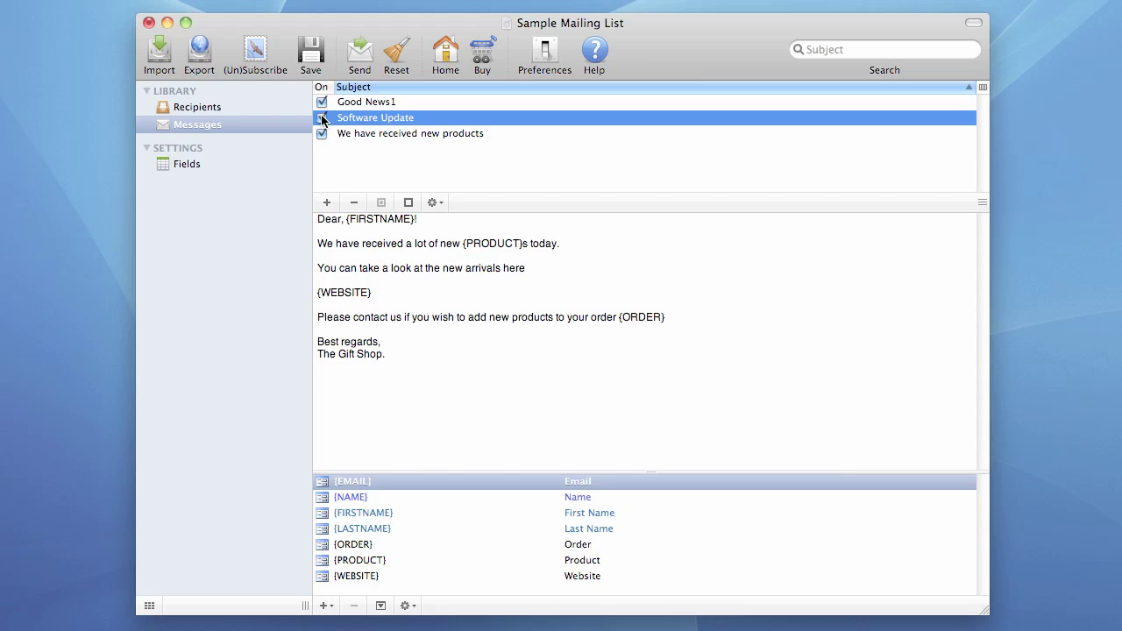
click(324, 104)
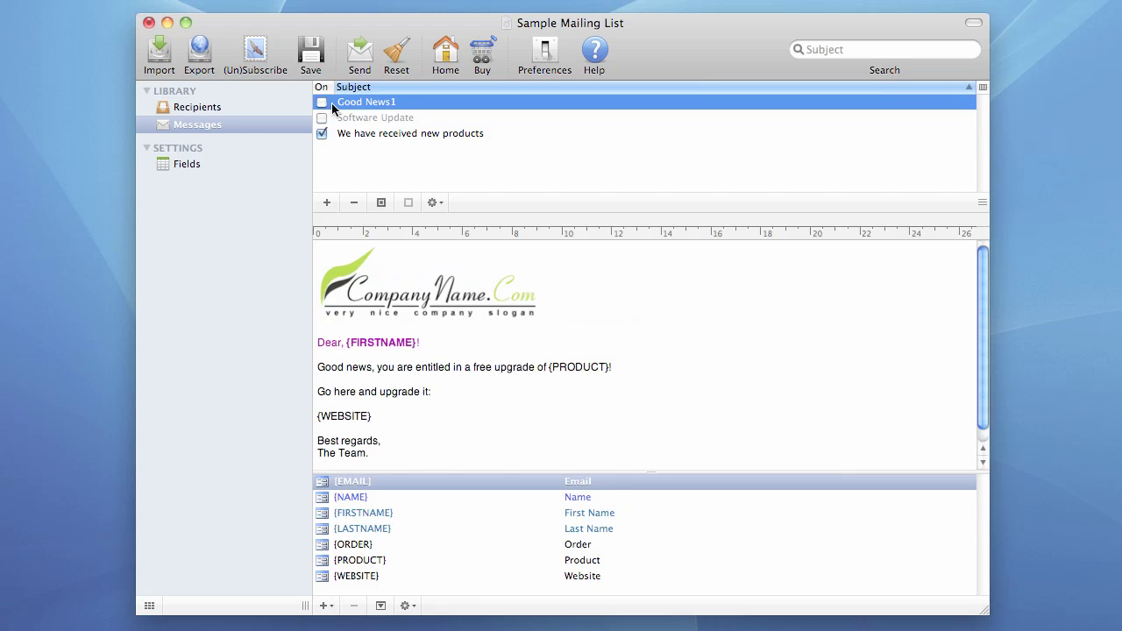
click(321, 102)
click(322, 117)
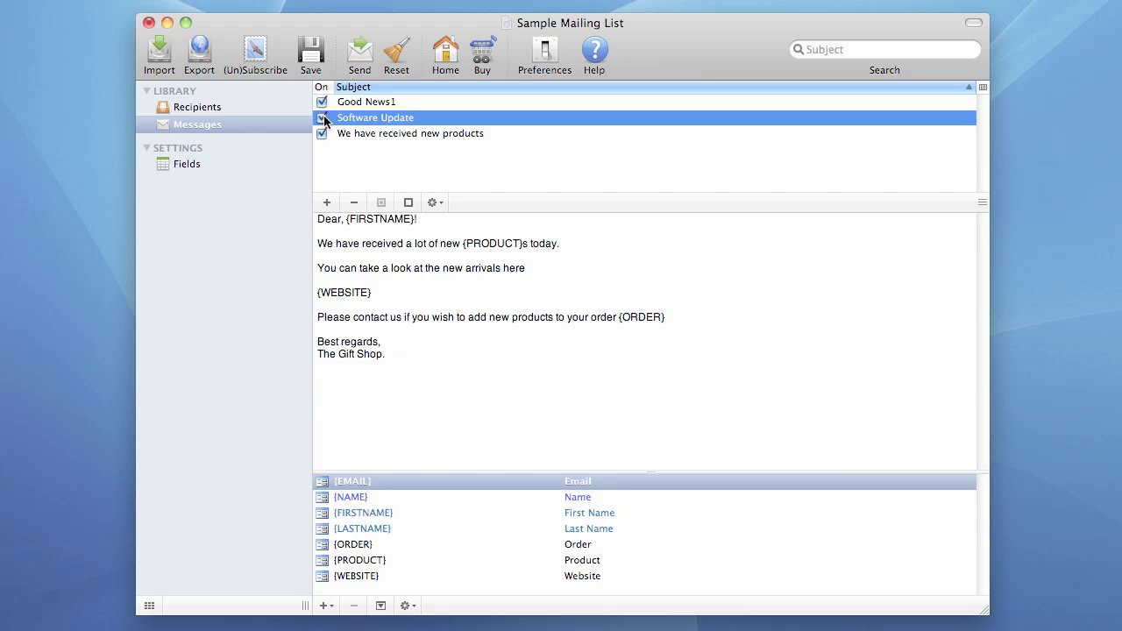
click(358, 107)
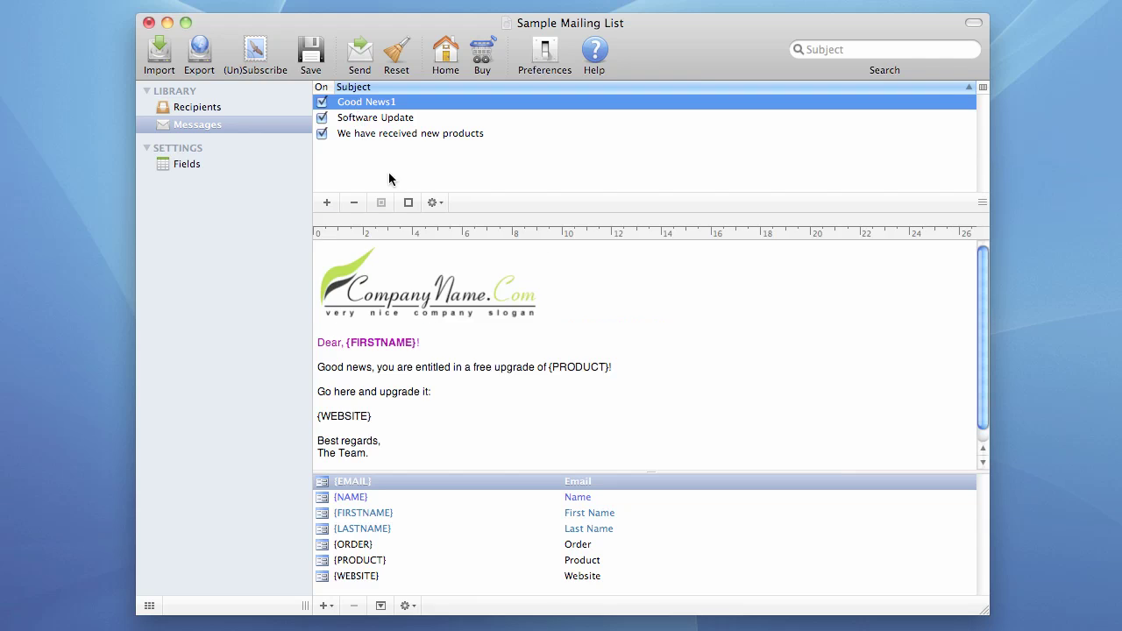
click(327, 203)
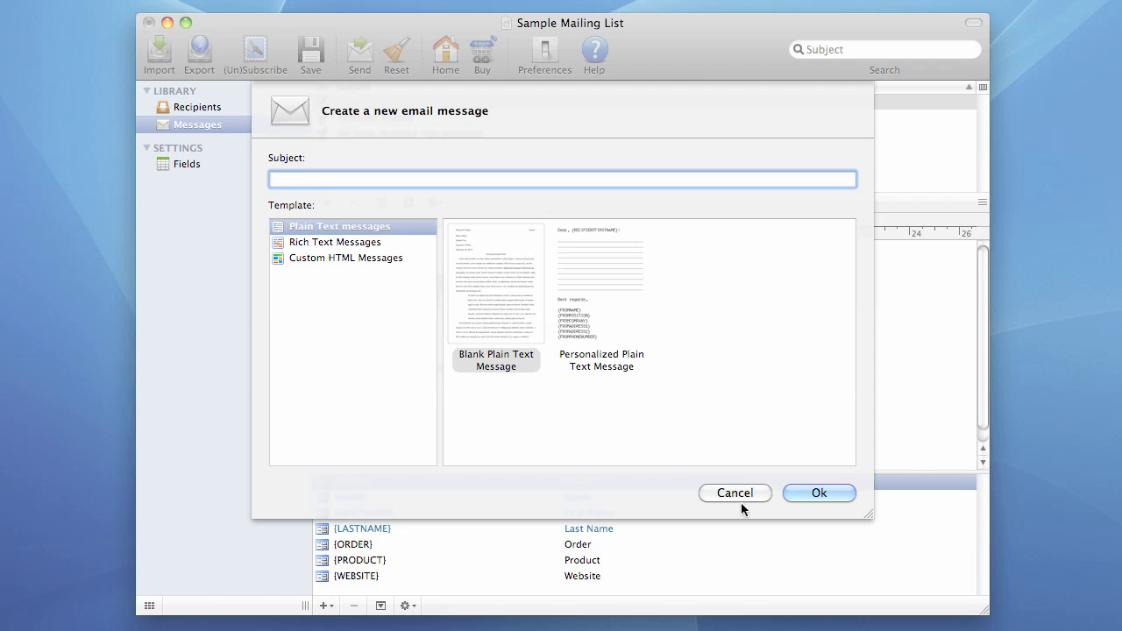
click(741, 493)
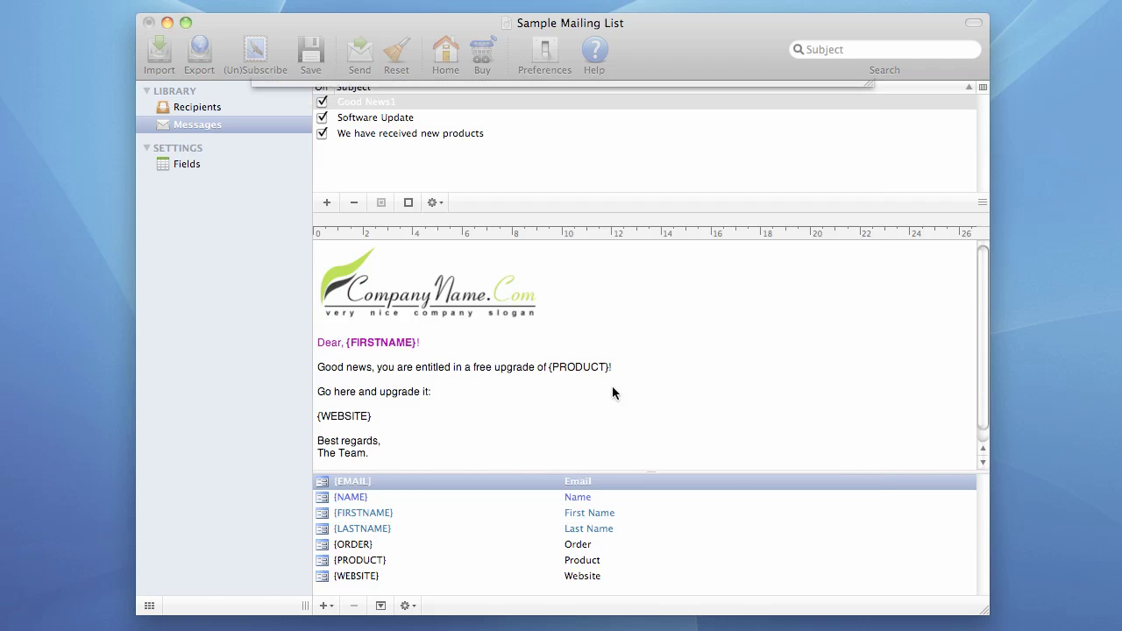
click(368, 124)
shift+click(380, 135)
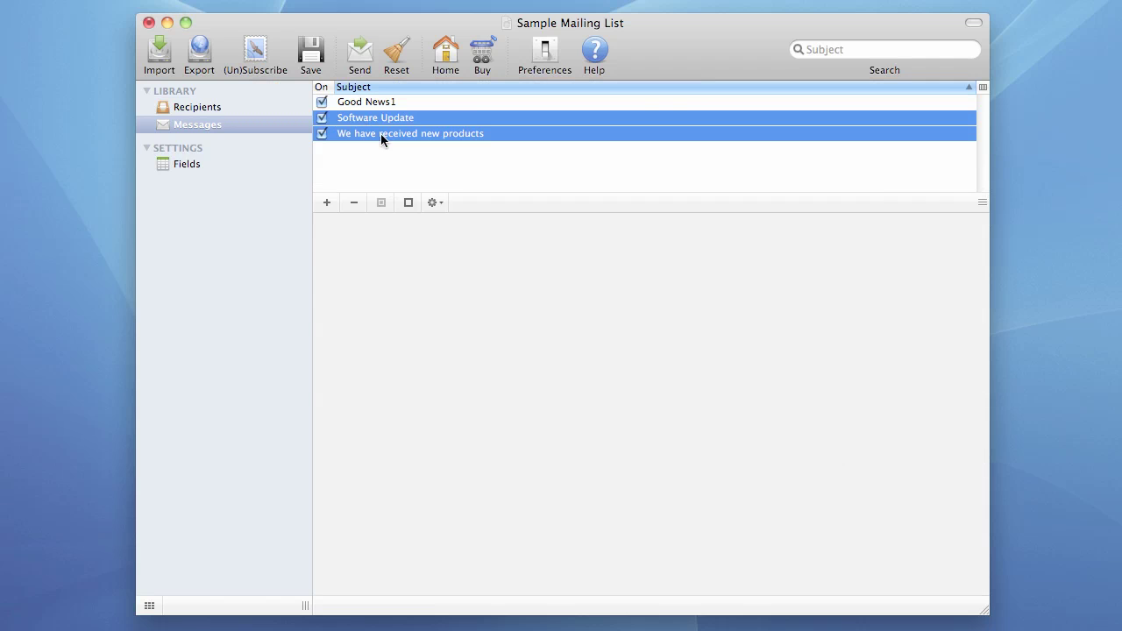
click(354, 203)
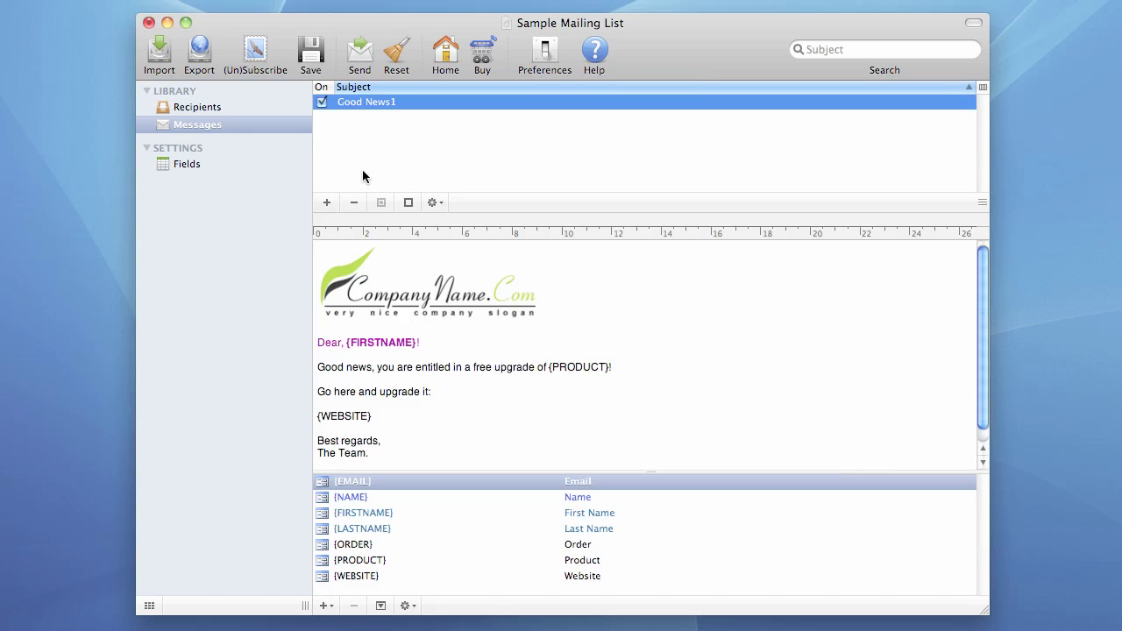
key(super+z)
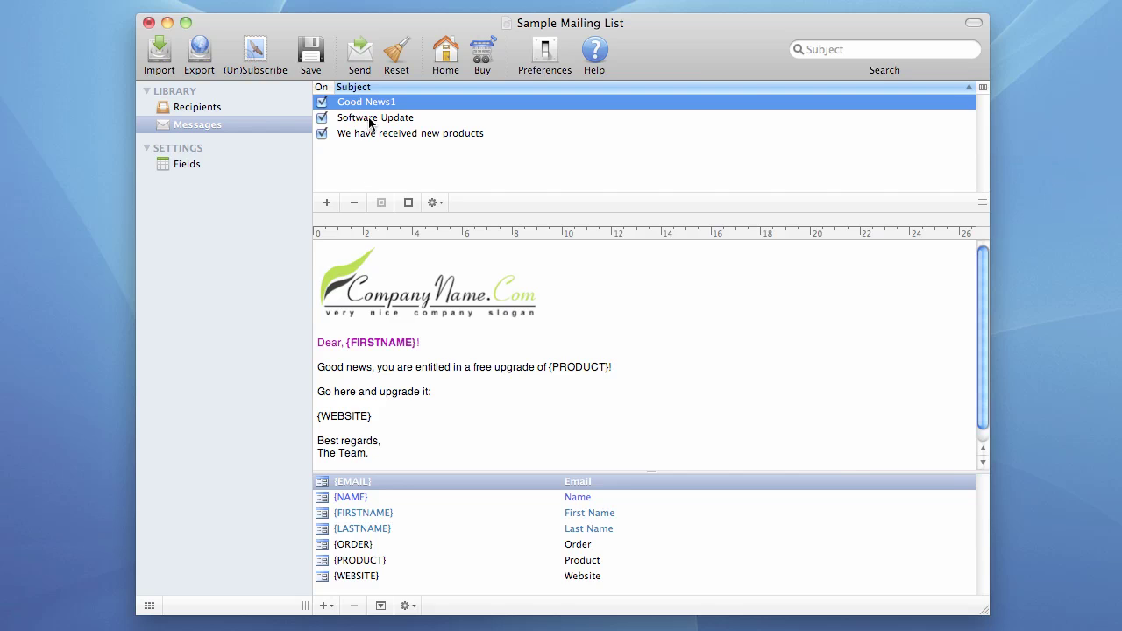
click(369, 121)
shift+click(367, 134)
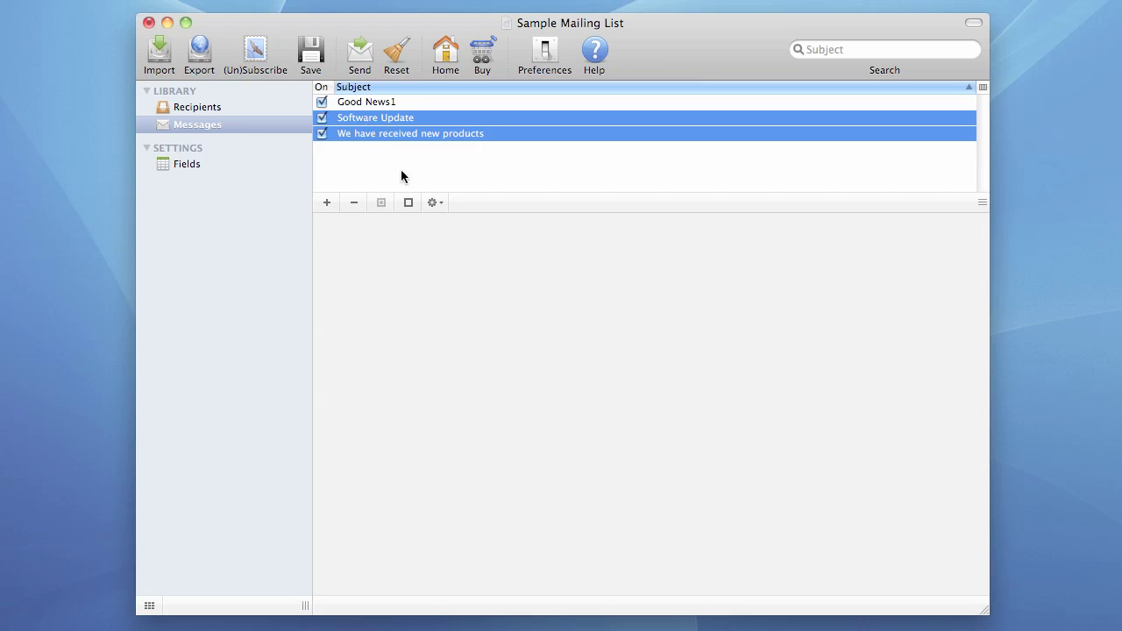
click(408, 202)
click(383, 202)
click(407, 203)
click(381, 202)
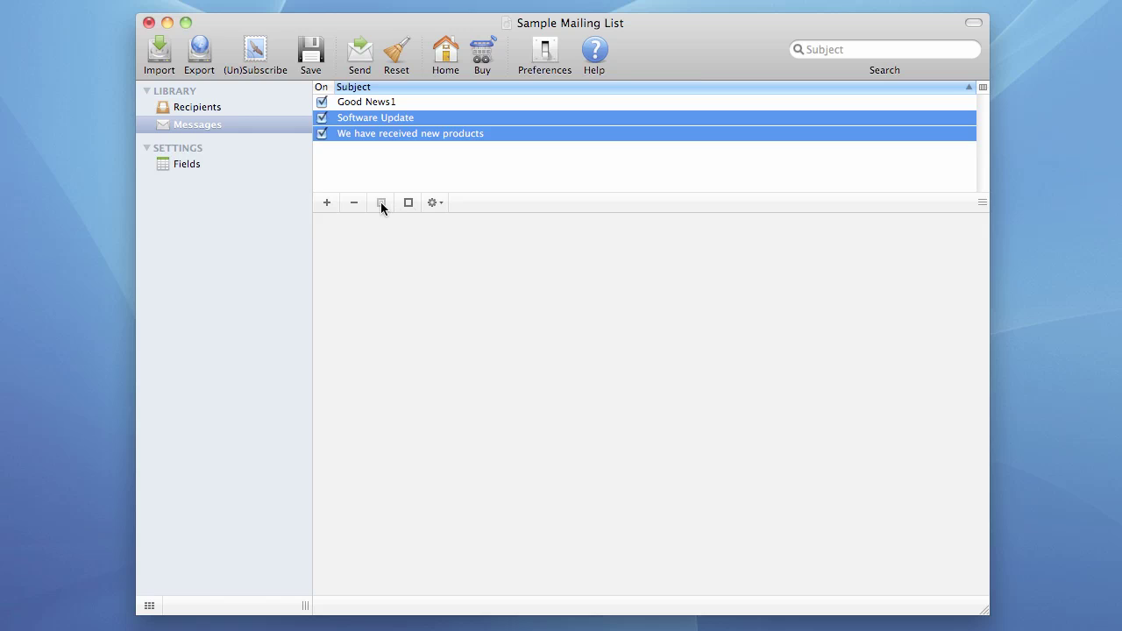
click(435, 203)
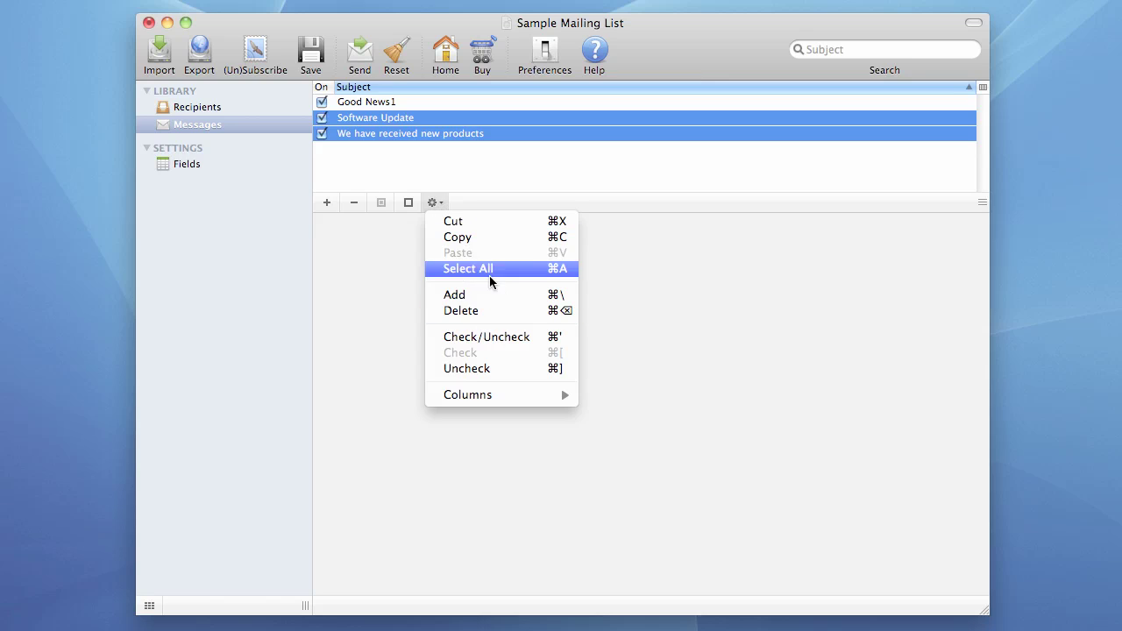
click(419, 173)
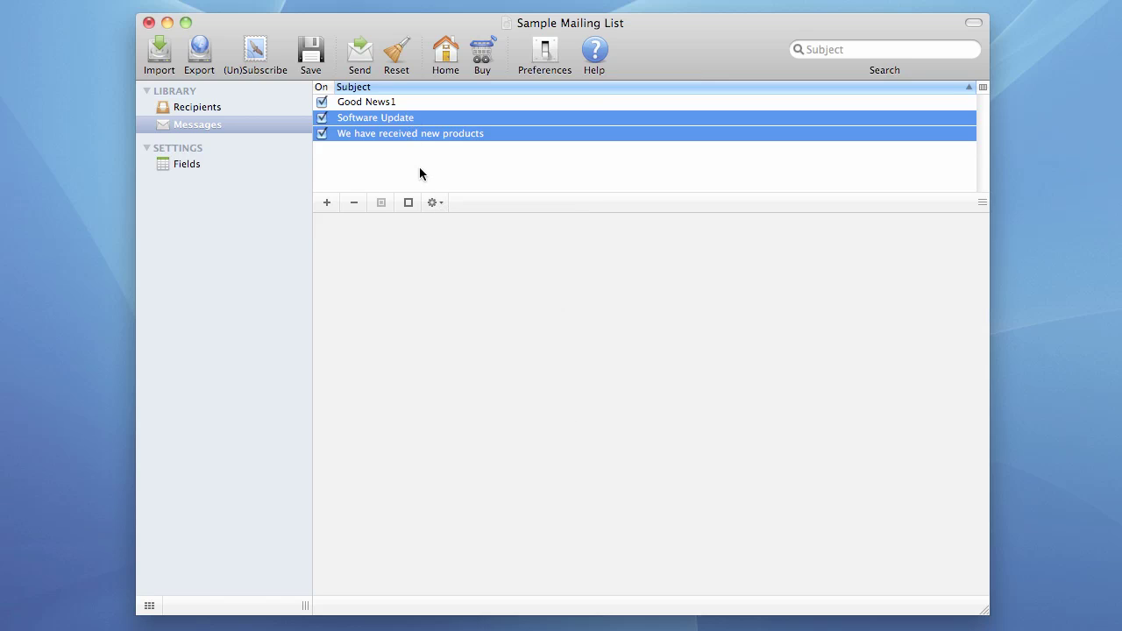
click(443, 135)
click(411, 102)
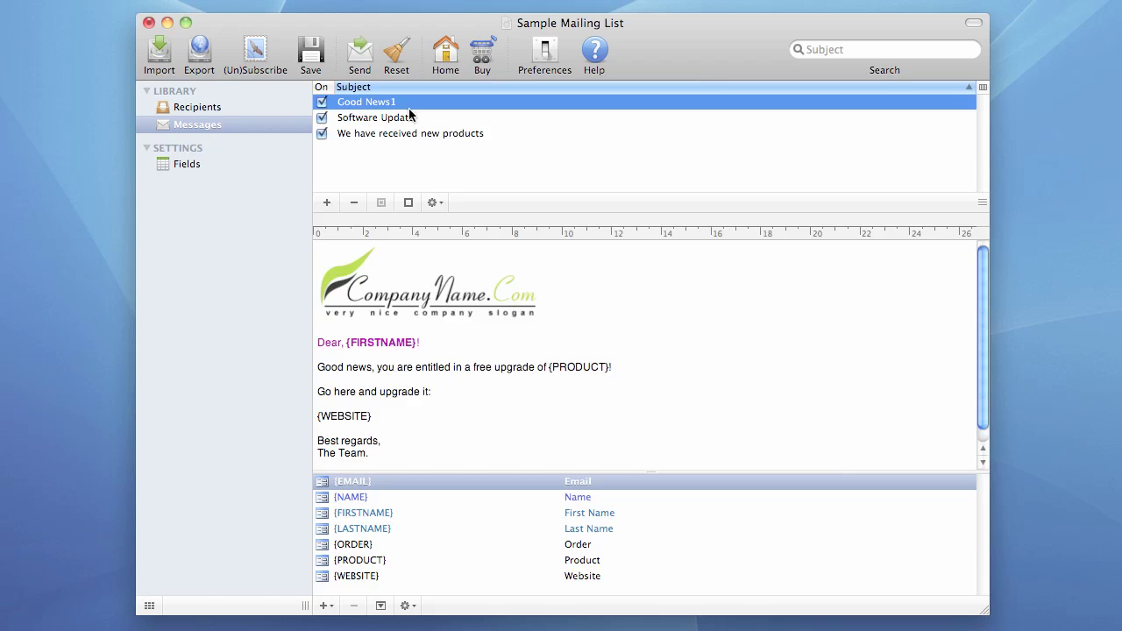
Step: Open and dismiss the message list's column options without changes
click(981, 87)
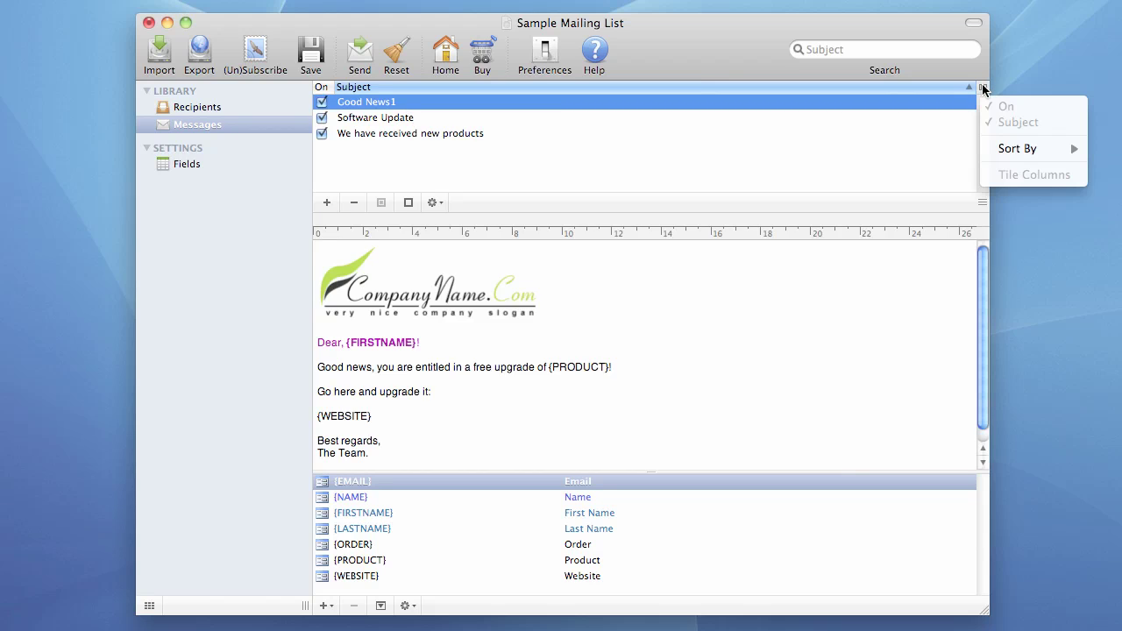
mouse_move(1019, 148)
click(798, 88)
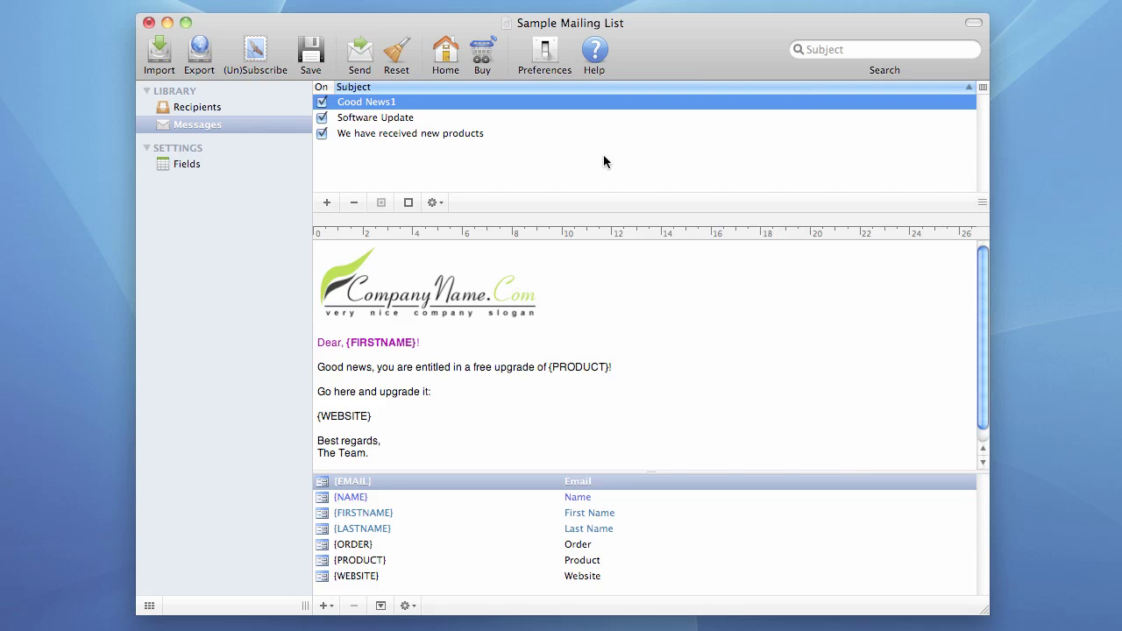
Step: Select the Software Update message and select text in its body
click(377, 121)
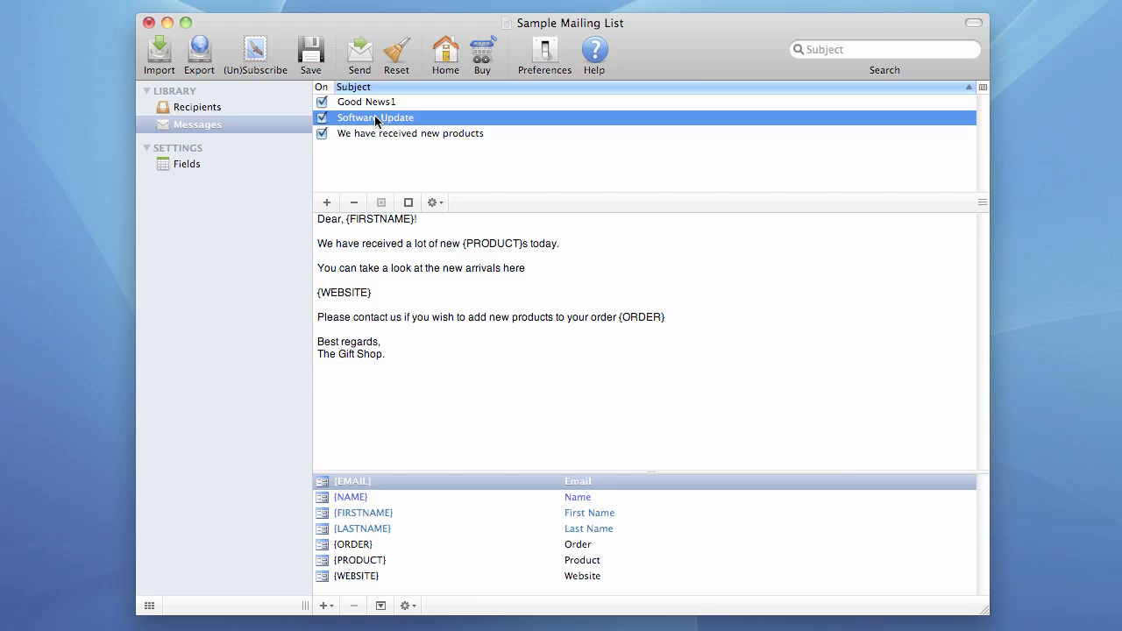
click(405, 258)
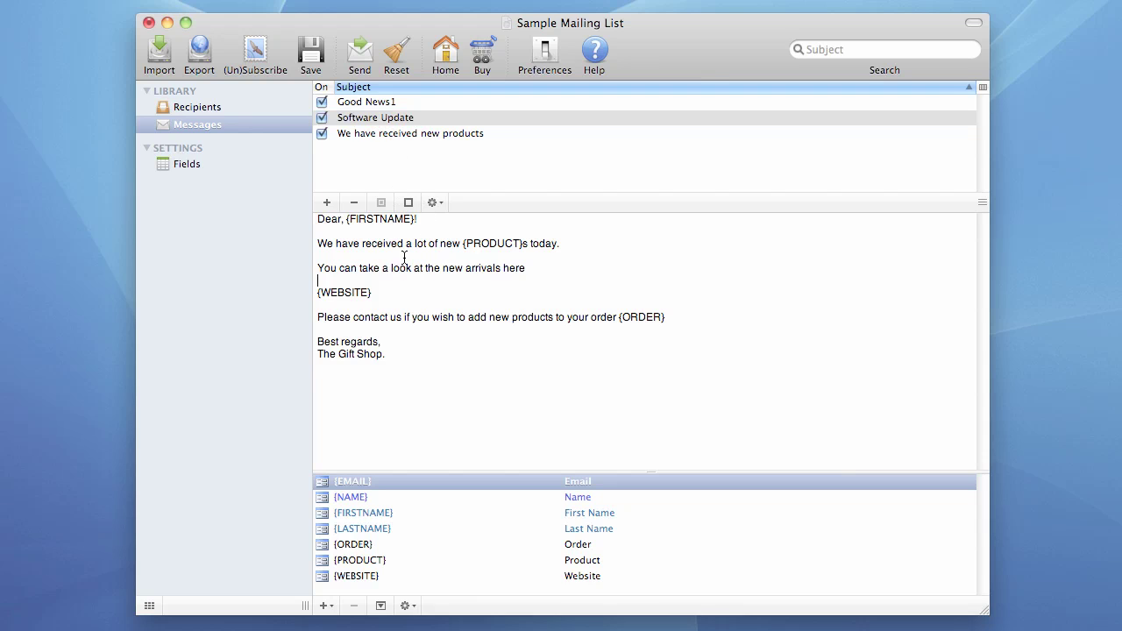
drag(381, 256, 483, 301)
click(446, 340)
drag(411, 368, 314, 225)
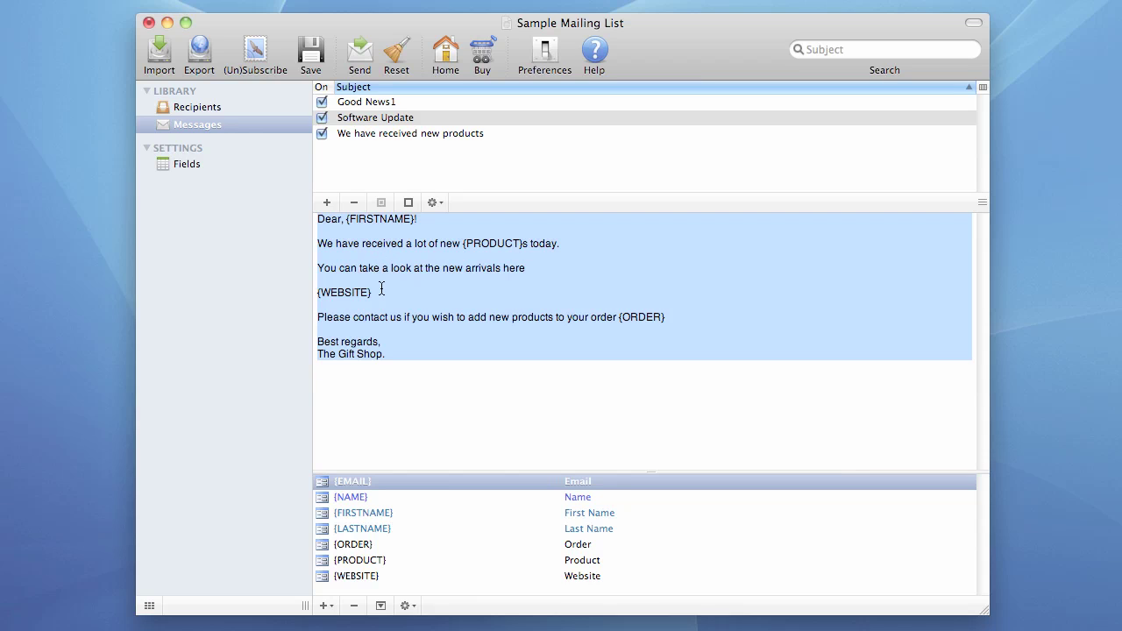
Step: Type and erase test characters in the Software Update body, leaving the wording unchanged
click(409, 267)
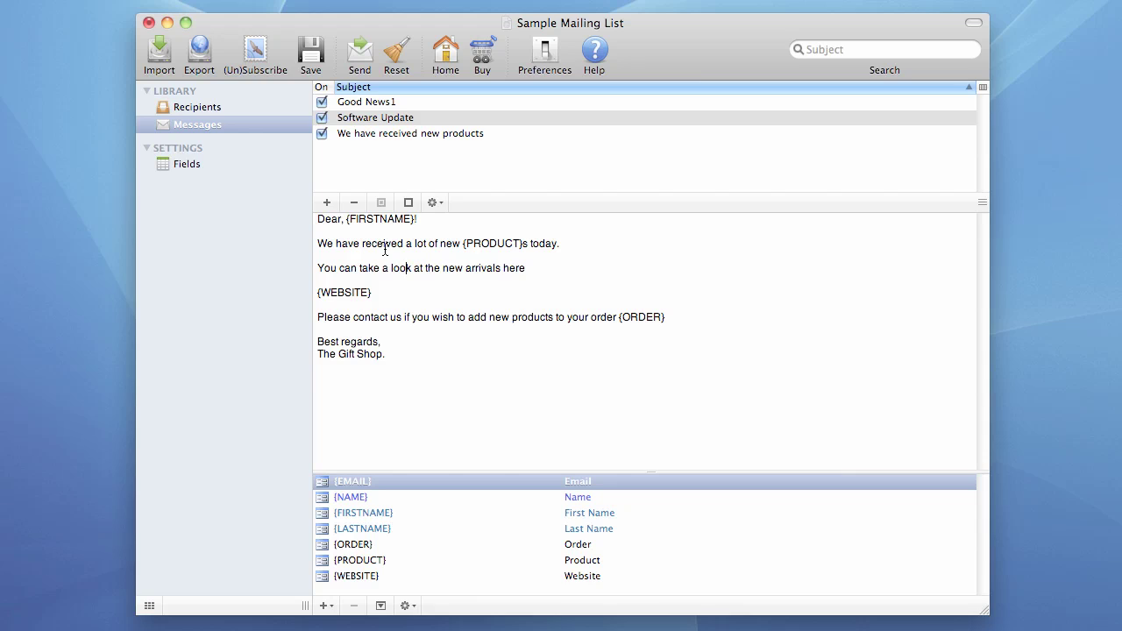
click(392, 239)
click(394, 378)
text(wewew)
key(BackSpace)
key(BackSpace)
key(BackSpace)
key(BackSpace)
key(BackSpace)
drag(317, 224, 396, 360)
click(412, 295)
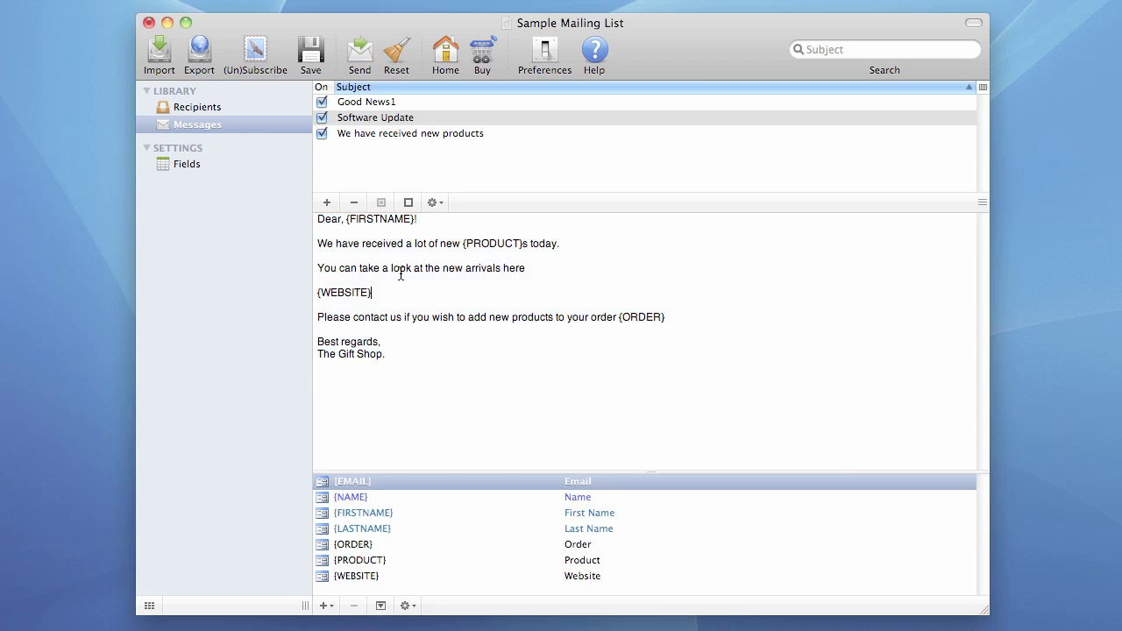
Step: Drag the {FIRSTNAME} macro onto its own line above {WEBSITE} in the Good News1 body
click(366, 106)
click(355, 326)
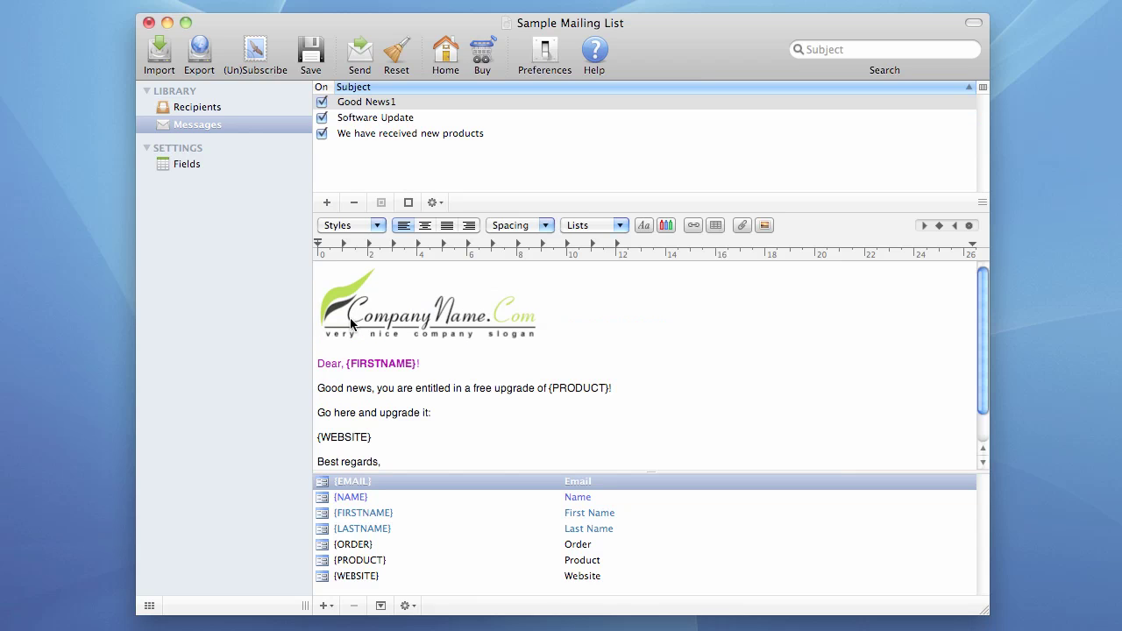
drag(322, 365, 418, 414)
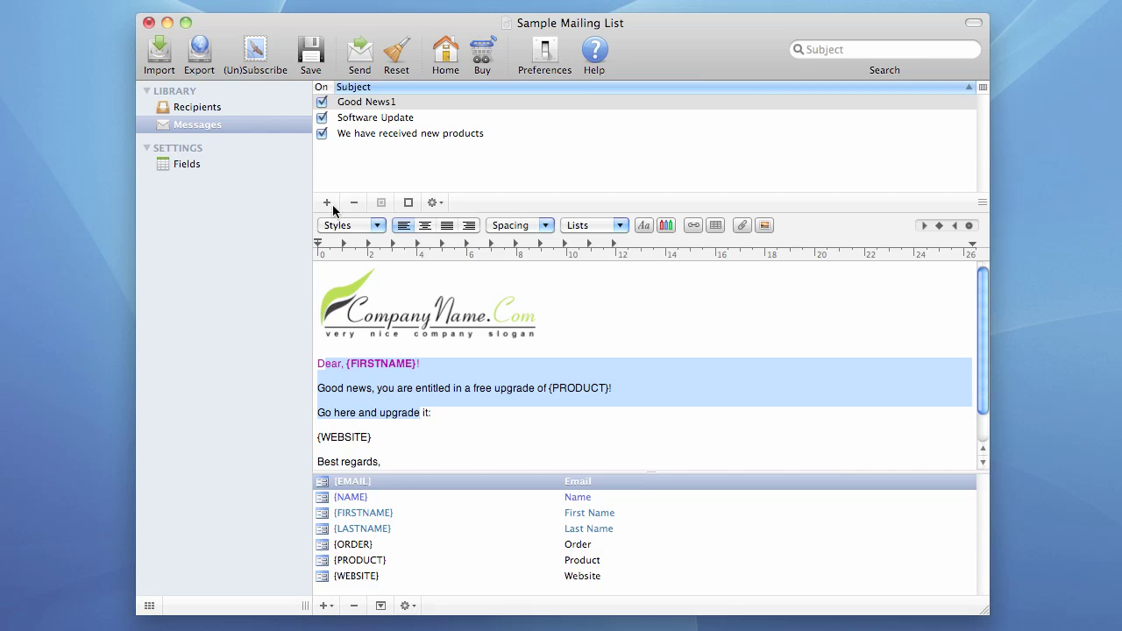
click(345, 169)
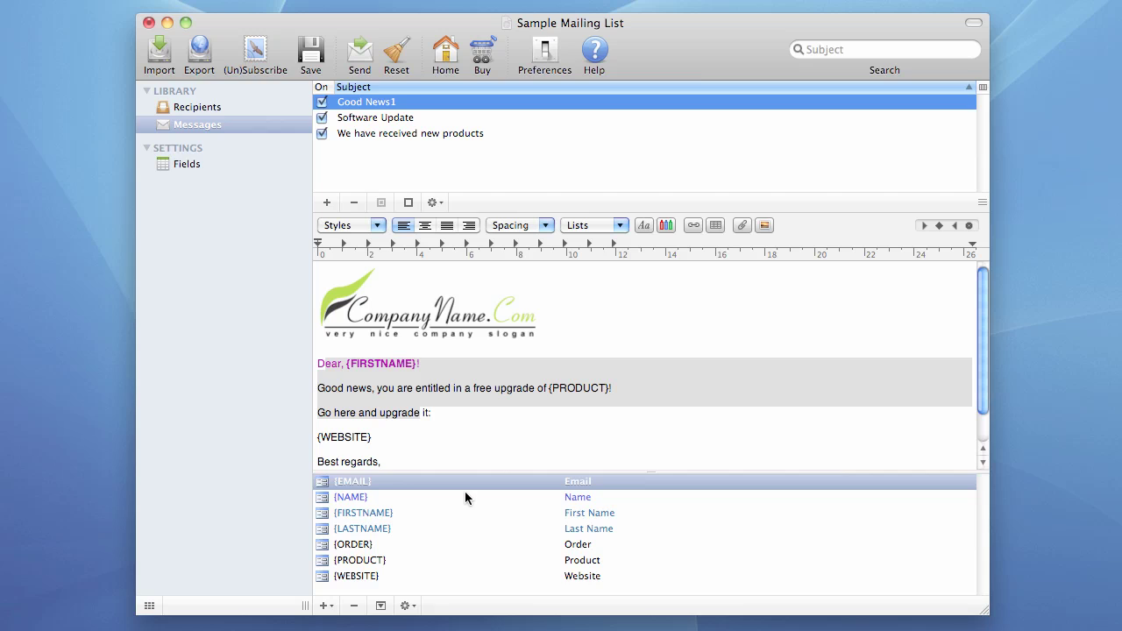
click(368, 500)
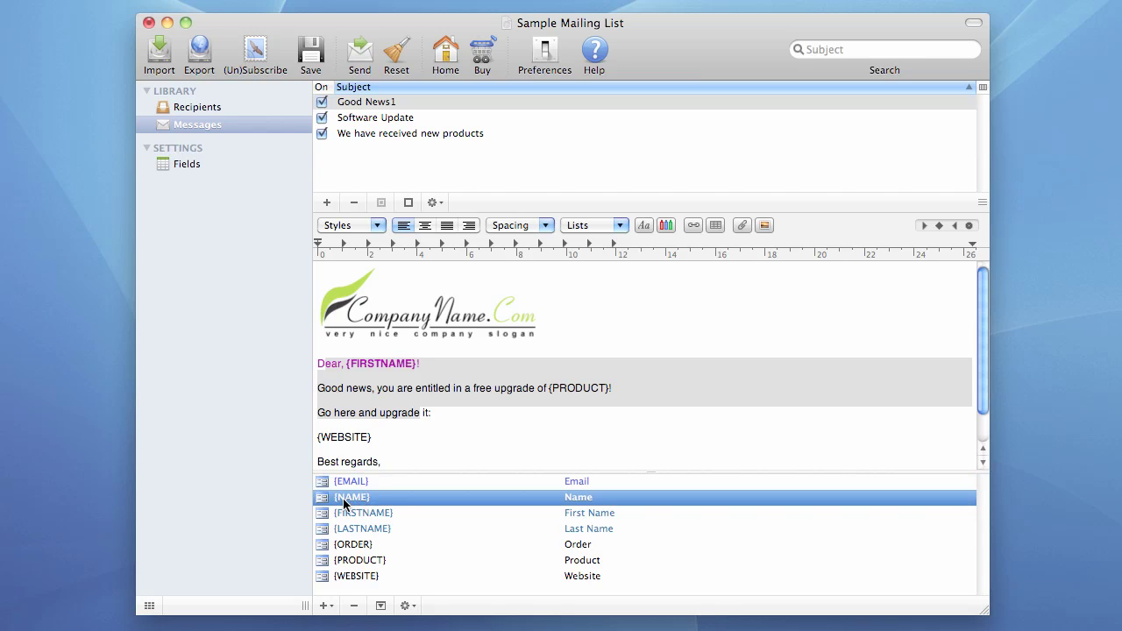
mouse_move(349, 512)
mouse_down()
mouse_move(432, 439)
mouse_move(400, 509)
mouse_move(377, 512)
mouse_move(457, 439)
mouse_move(396, 425)
mouse_up()
click(398, 430)
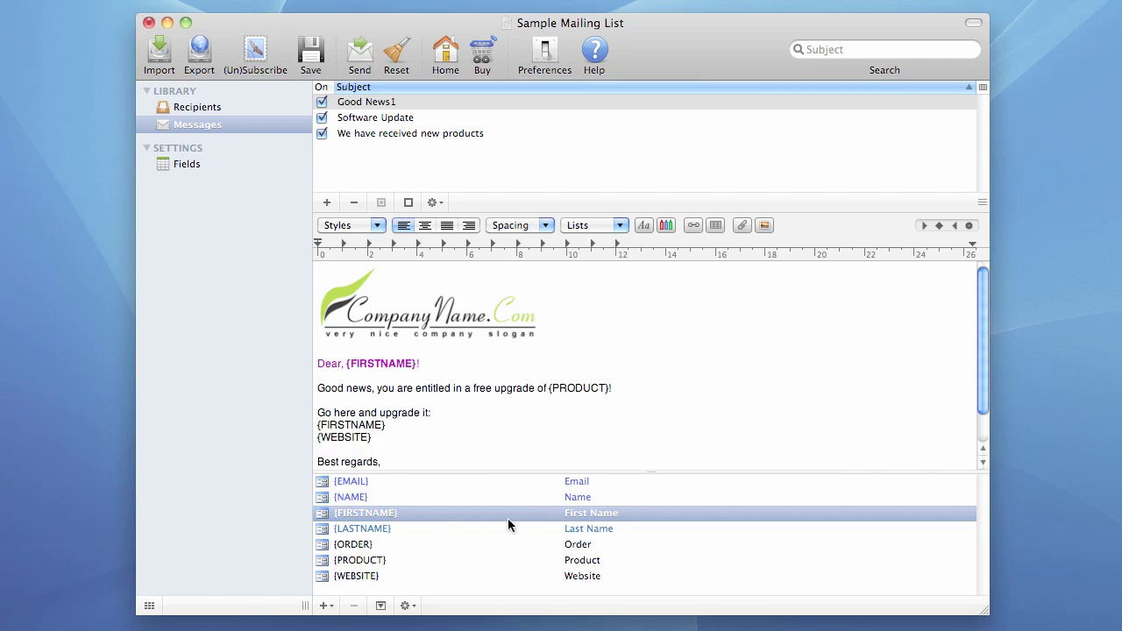
Step: Hide and show the field macro list twice, then reselect the Good News1 message
click(381, 607)
click(381, 606)
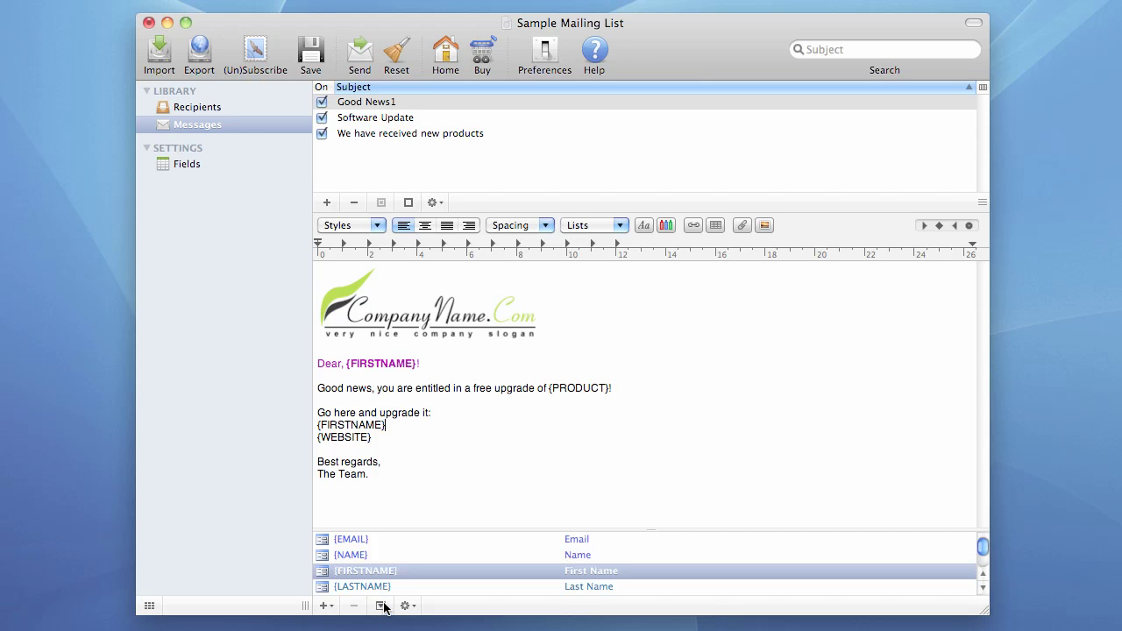
click(381, 606)
click(381, 607)
click(394, 103)
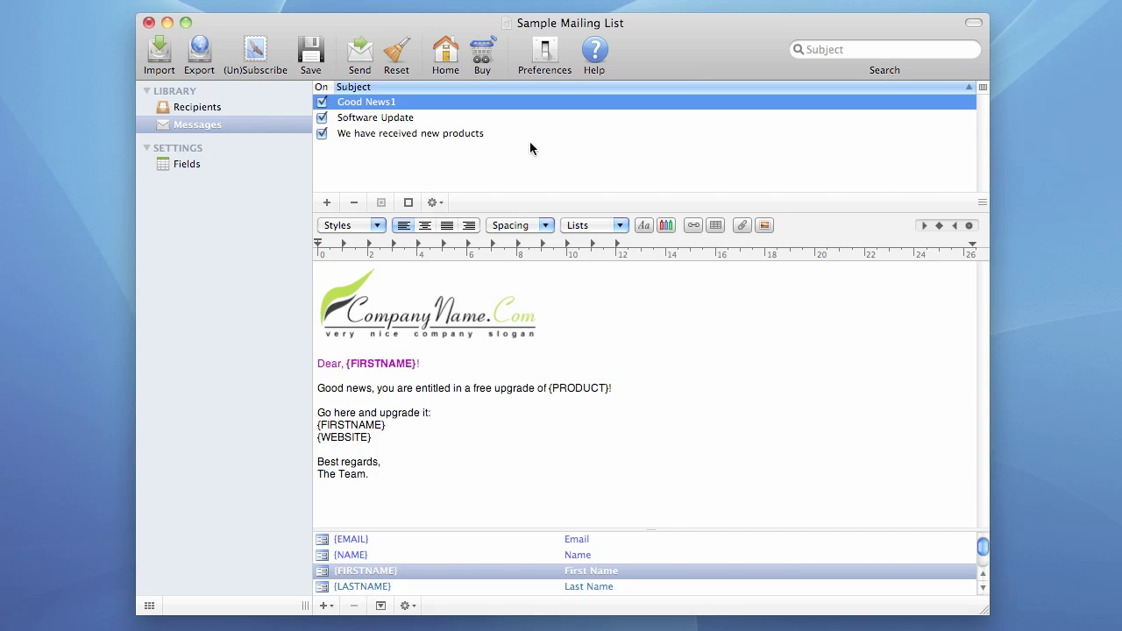
click(850, 51)
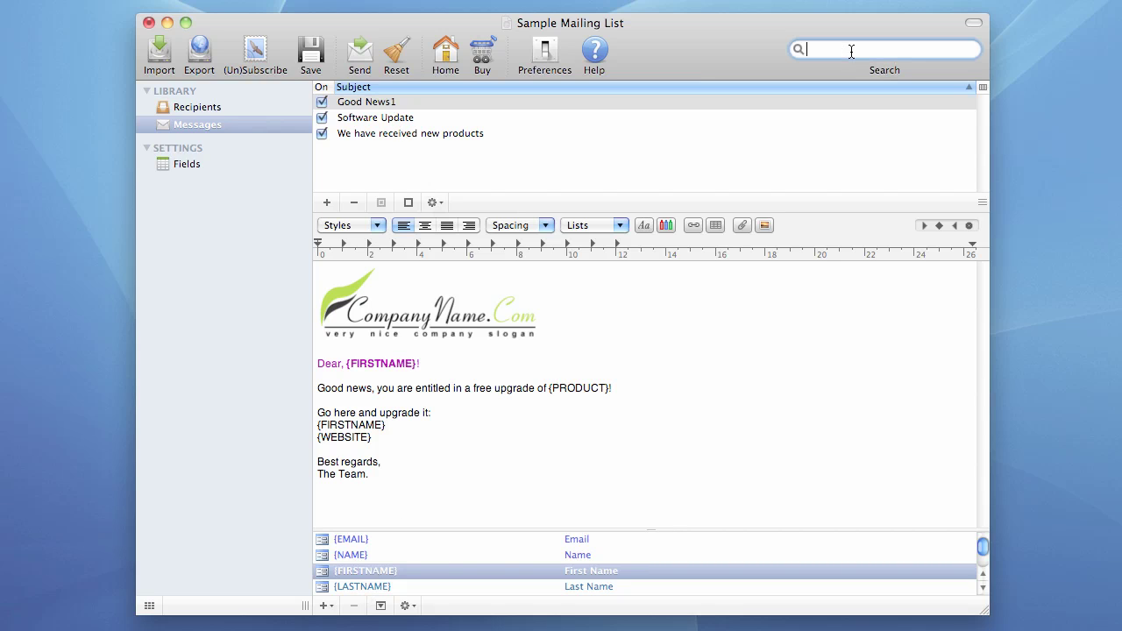
text(good)
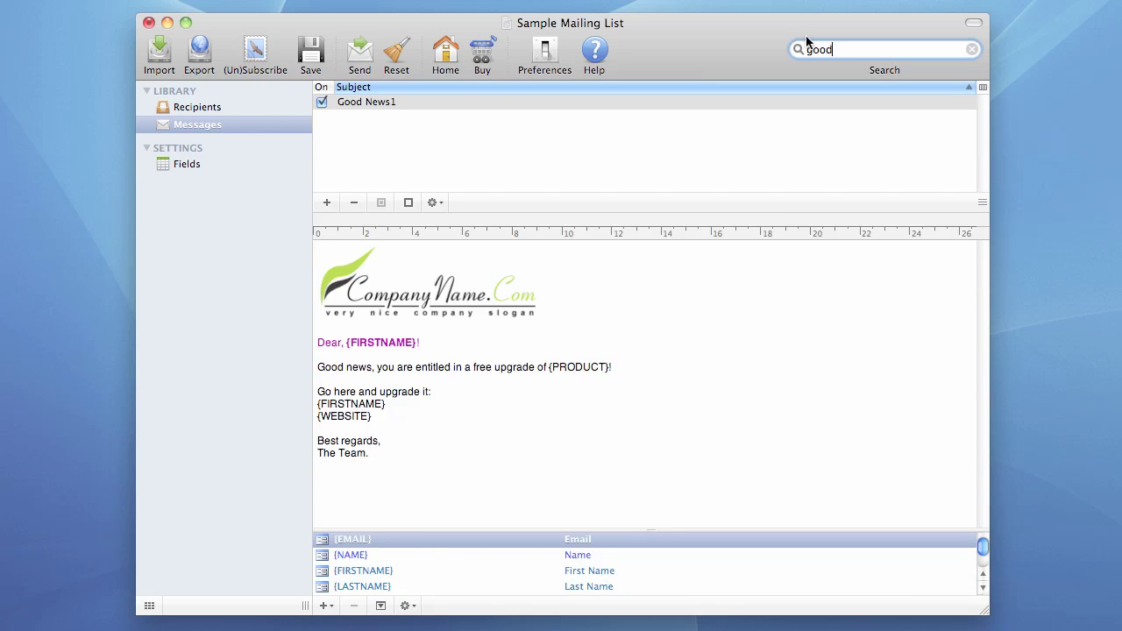
click(376, 102)
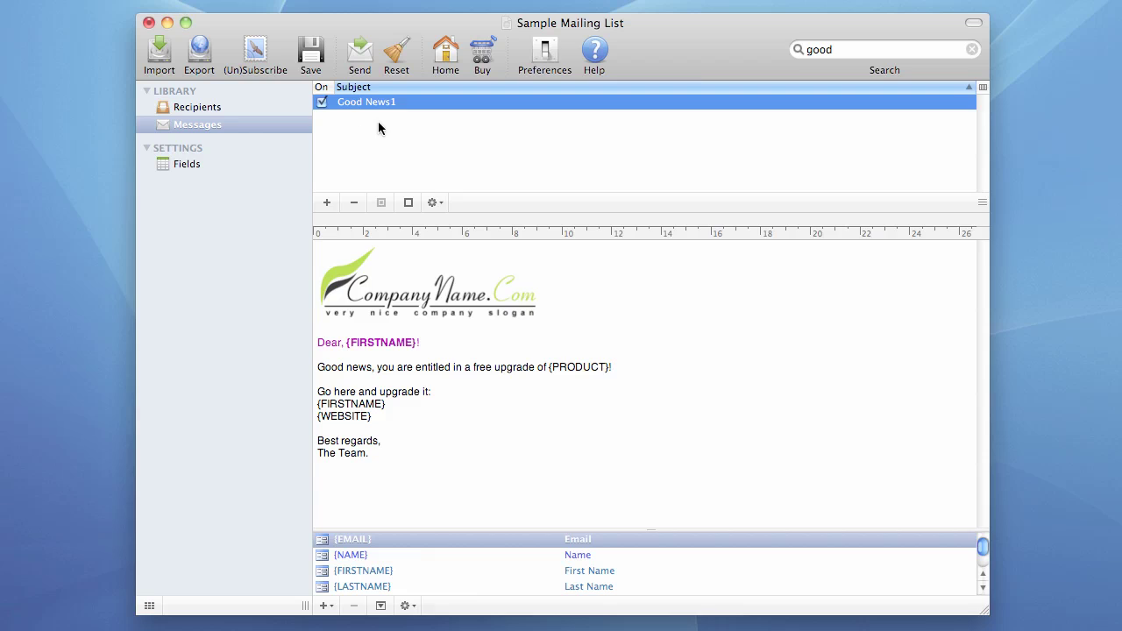
click(971, 50)
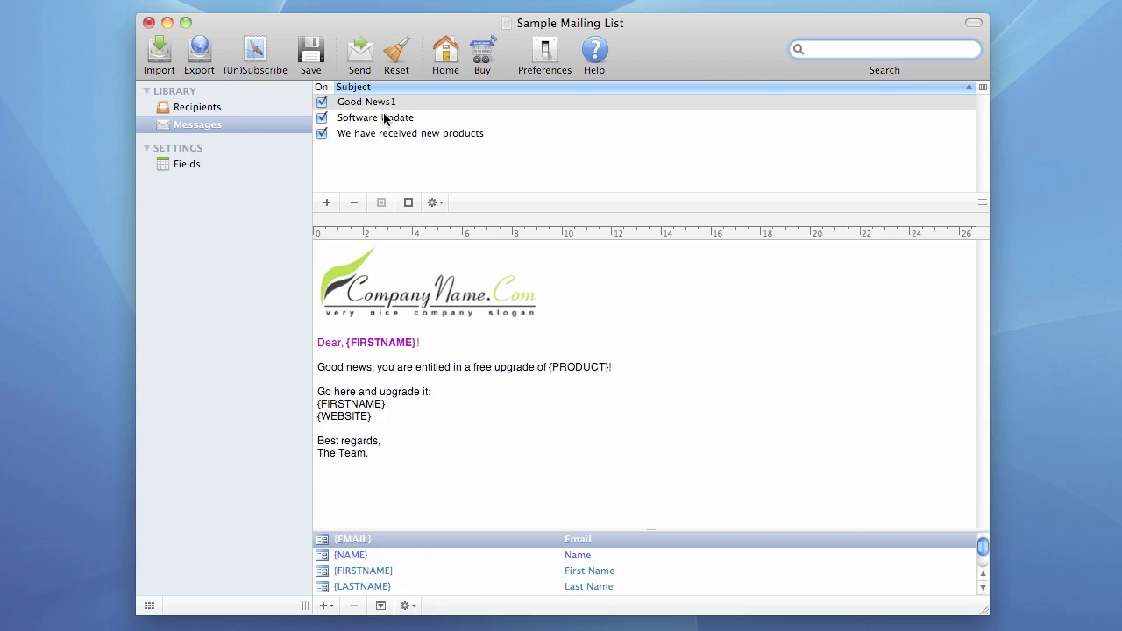
Step: Open the custom data fields settings, search the fields for 'order', then clear the search
click(195, 164)
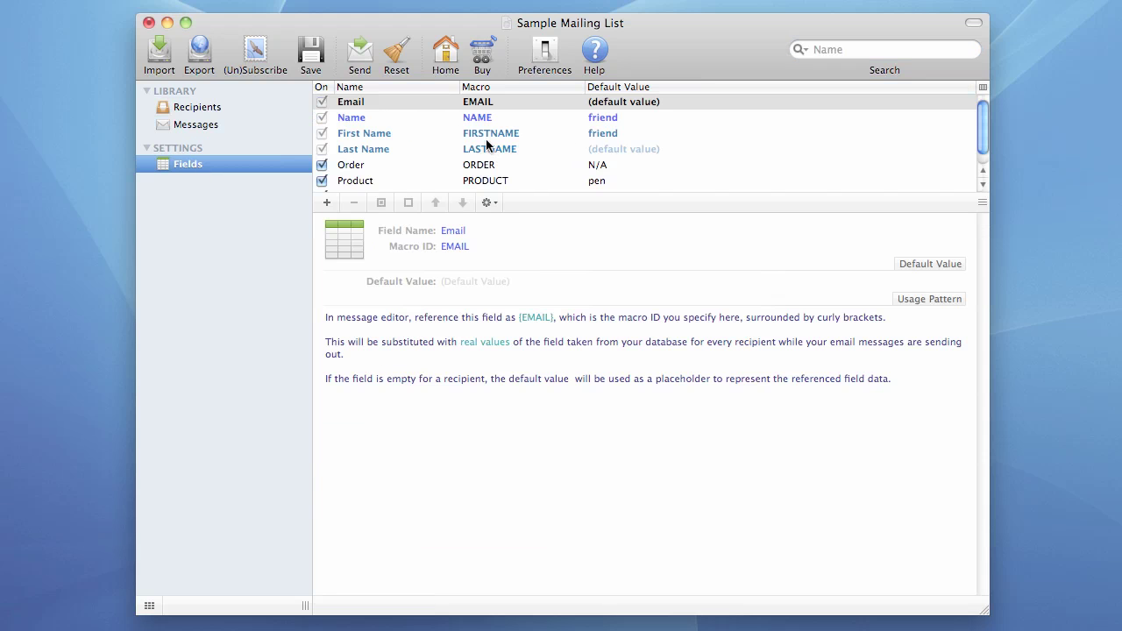
click(382, 163)
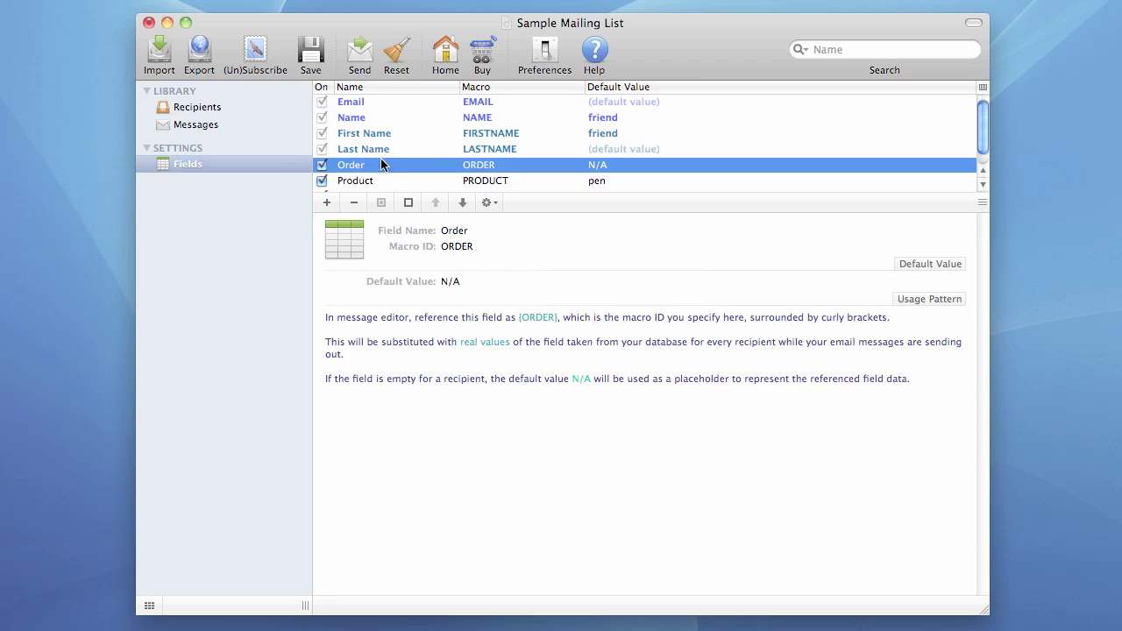
click(826, 49)
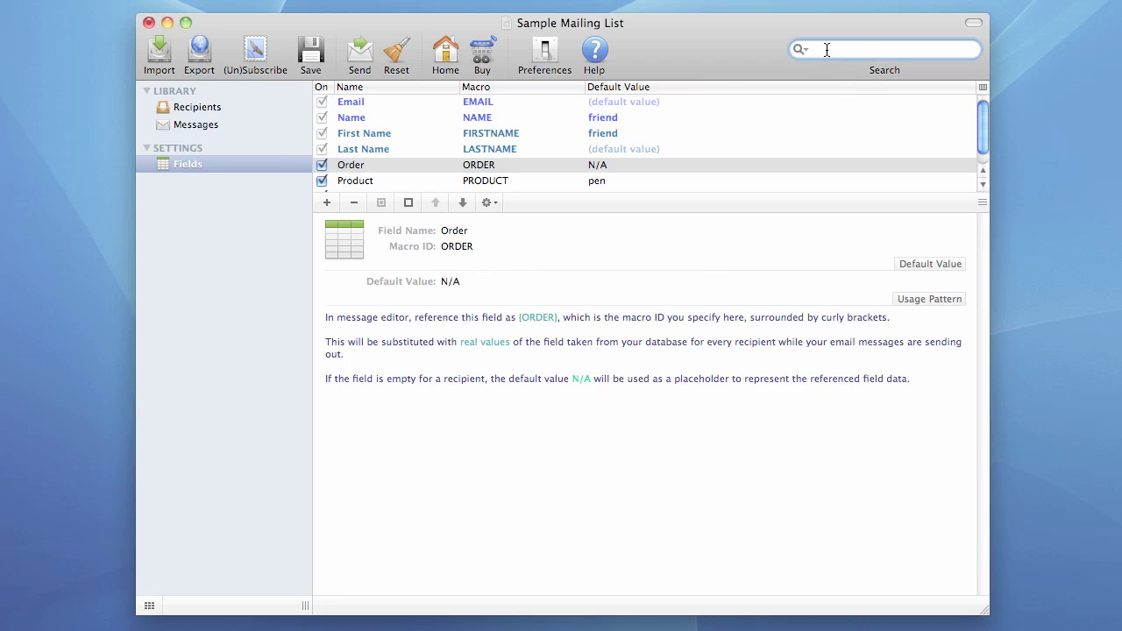
text(order)
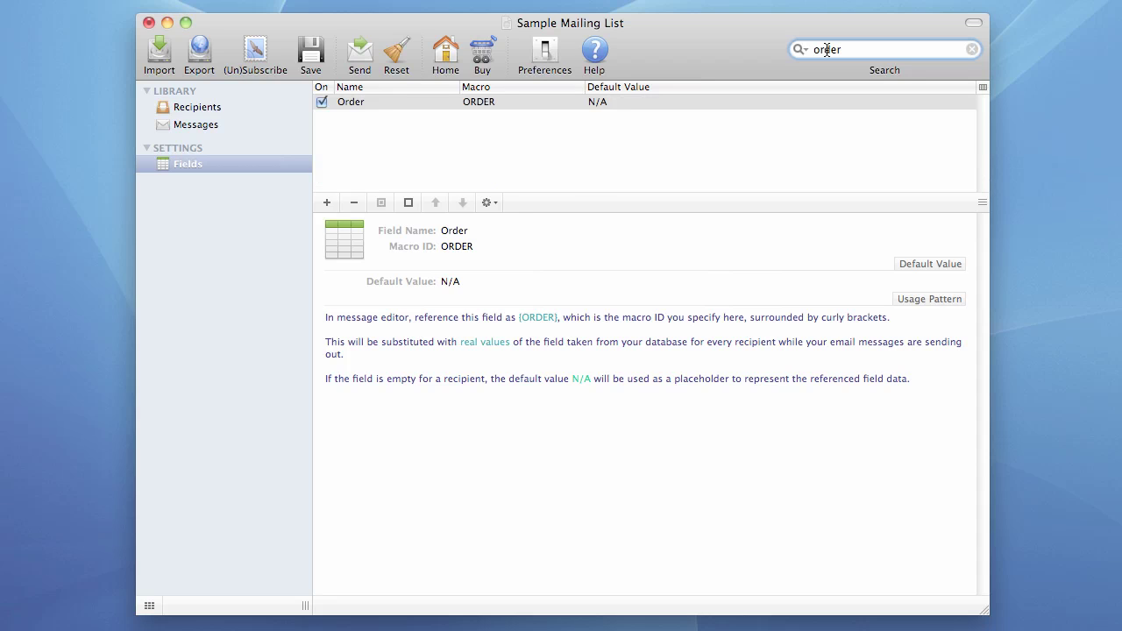
click(971, 50)
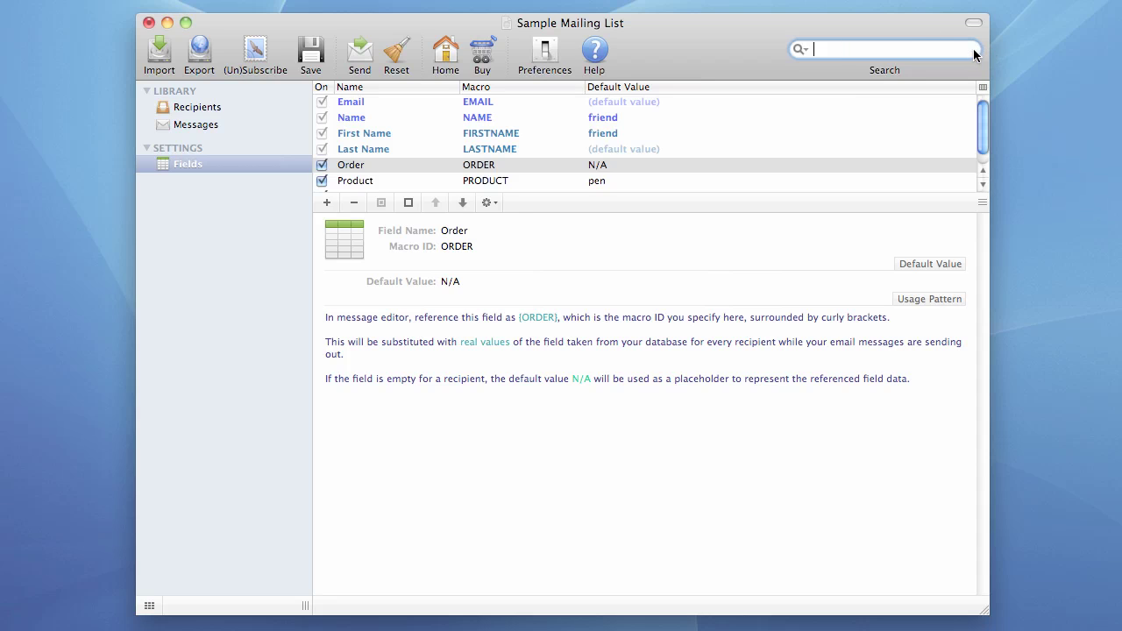
click(359, 167)
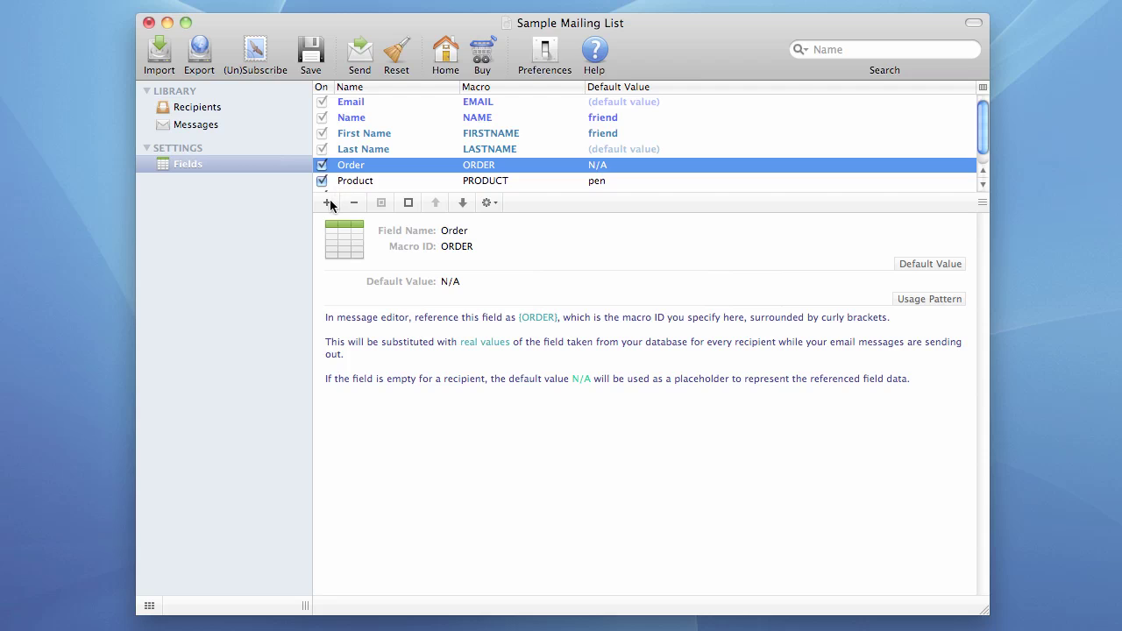
Step: Cancel a new data field, then delete the Order and Product fields and undo the deletion
click(326, 202)
click(627, 233)
scroll(370, 180, down, 1)
shift+click(363, 172)
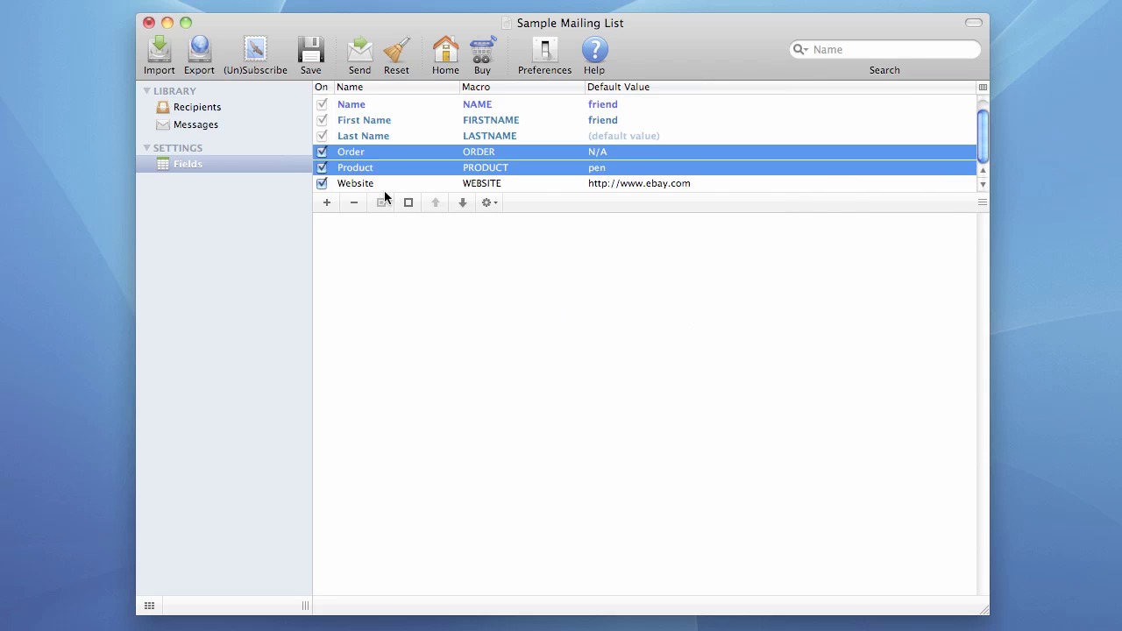
click(353, 202)
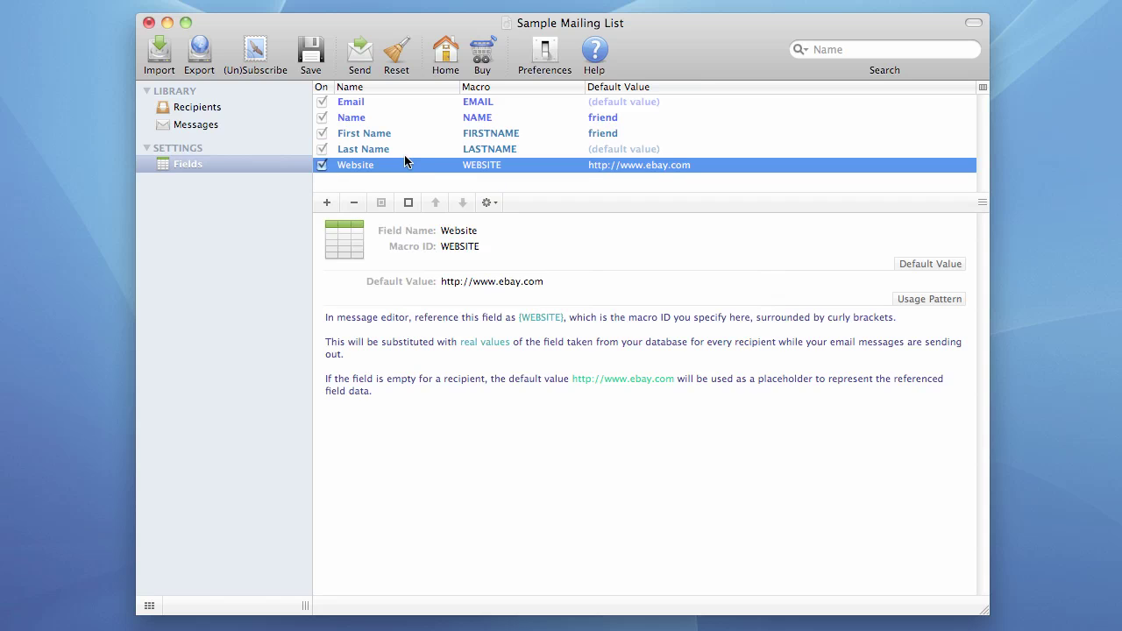
key(super+z)
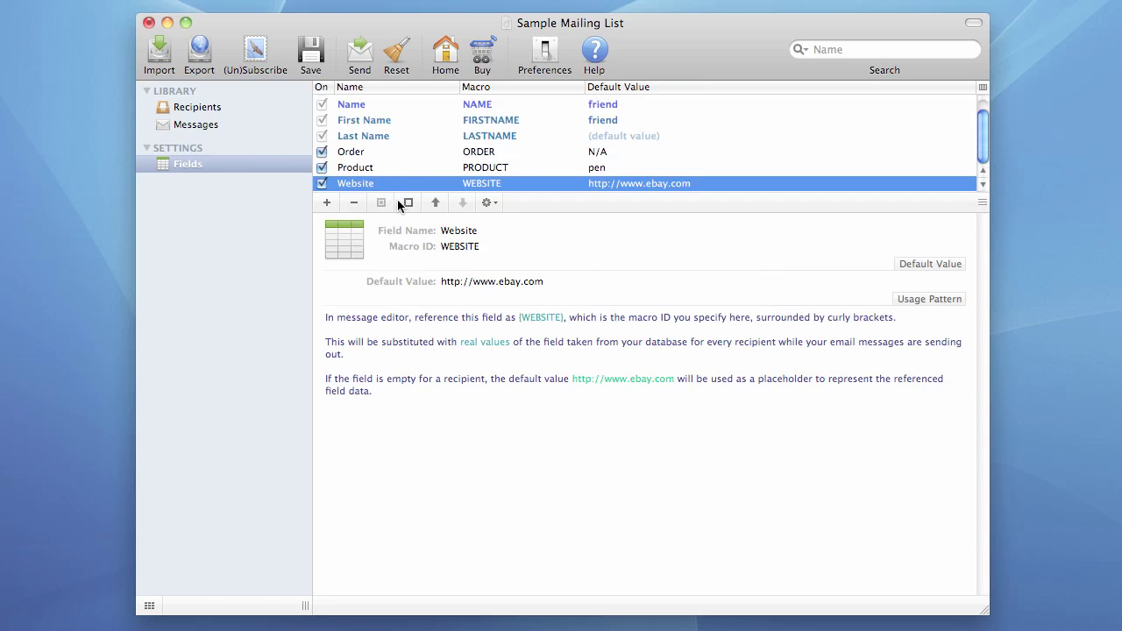
Step: Turn the Product and Website fields off and back on, then select Website
click(369, 170)
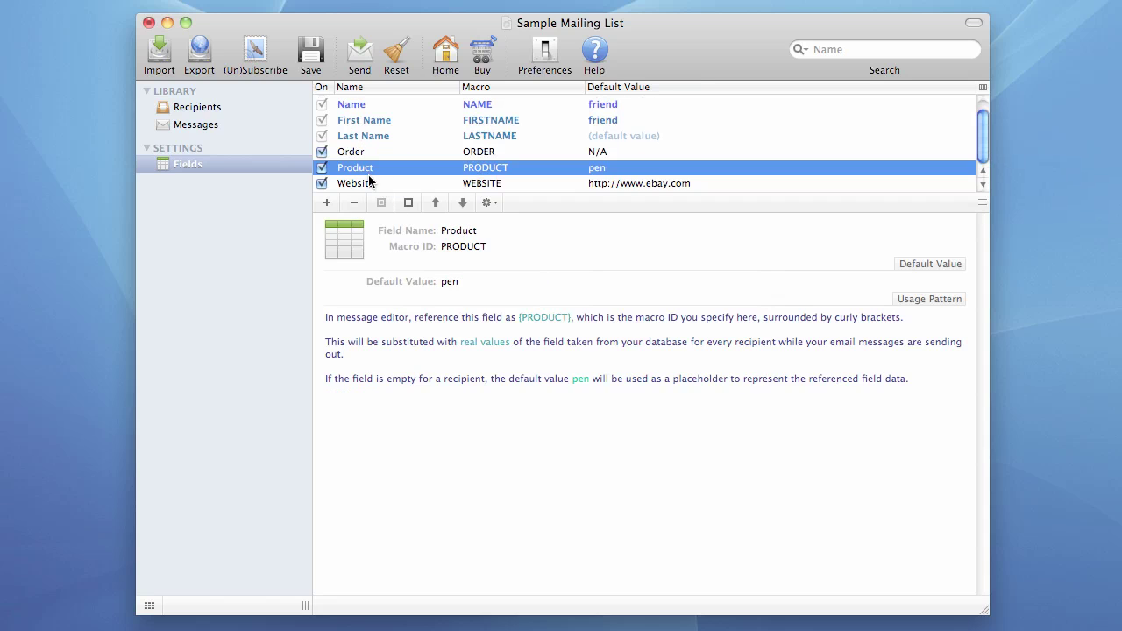
click(409, 203)
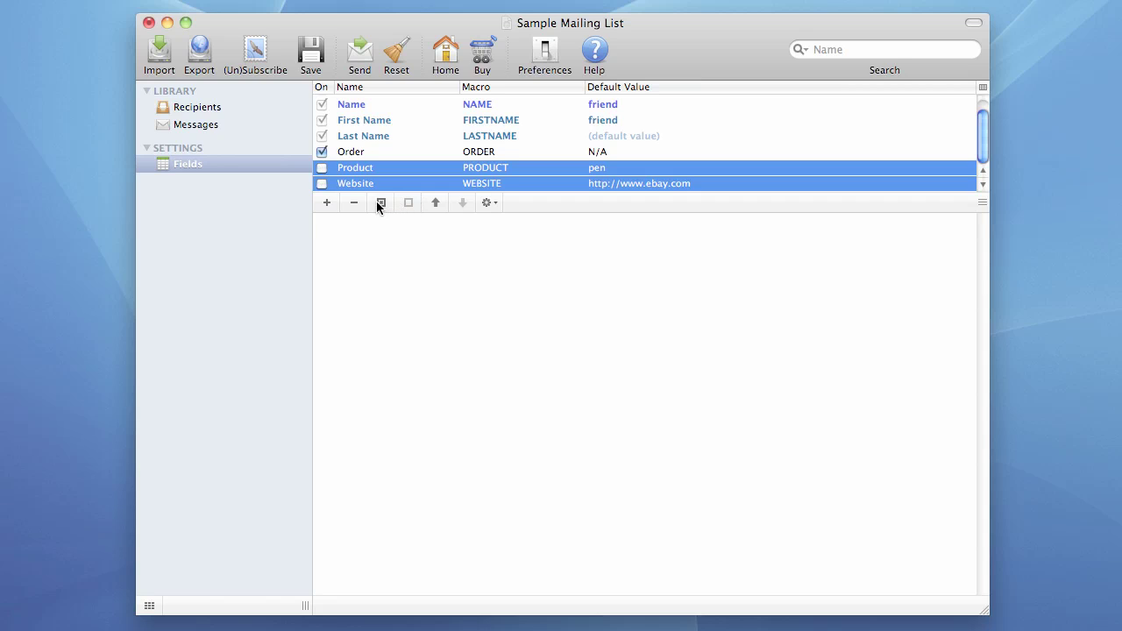
click(379, 202)
click(420, 170)
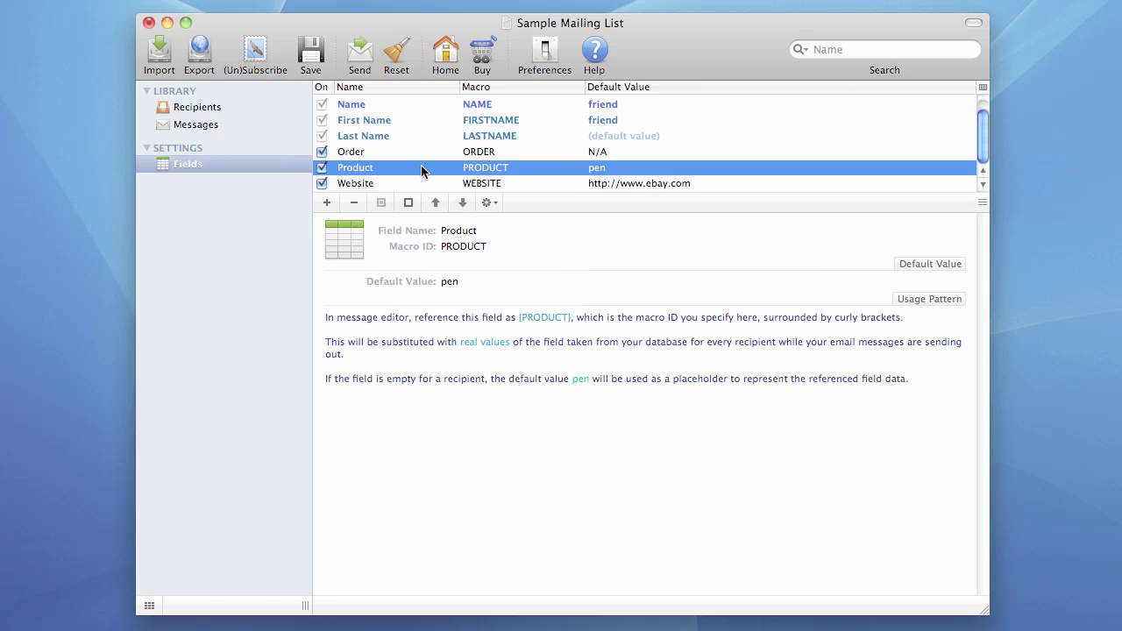
click(436, 184)
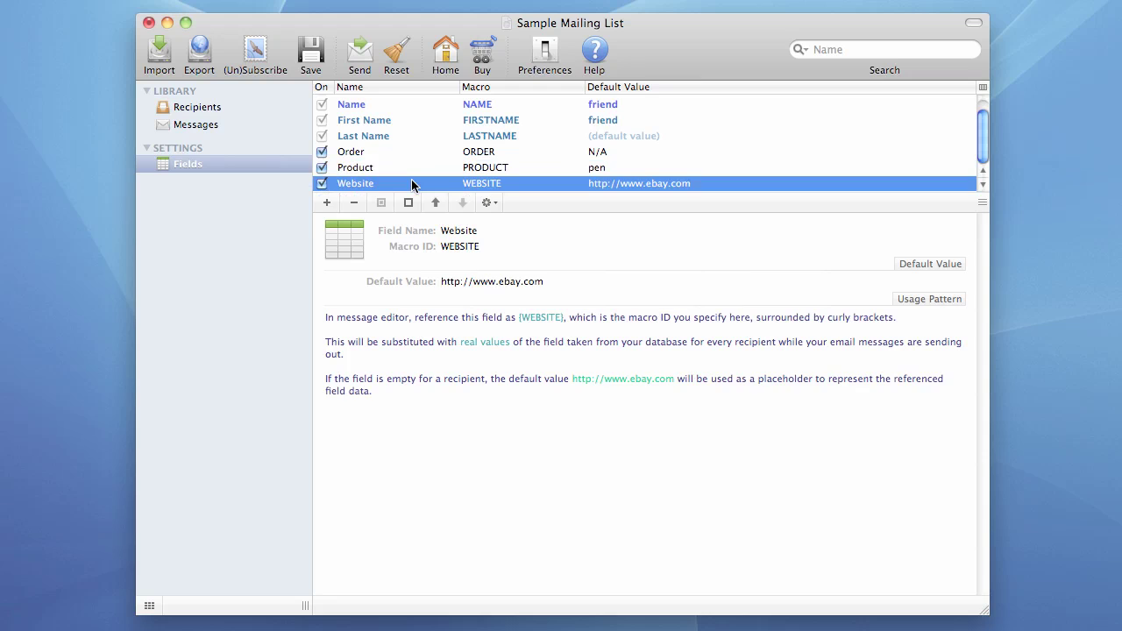
Step: Sort the fields by name, macro and default value, then restore the original order
click(385, 84)
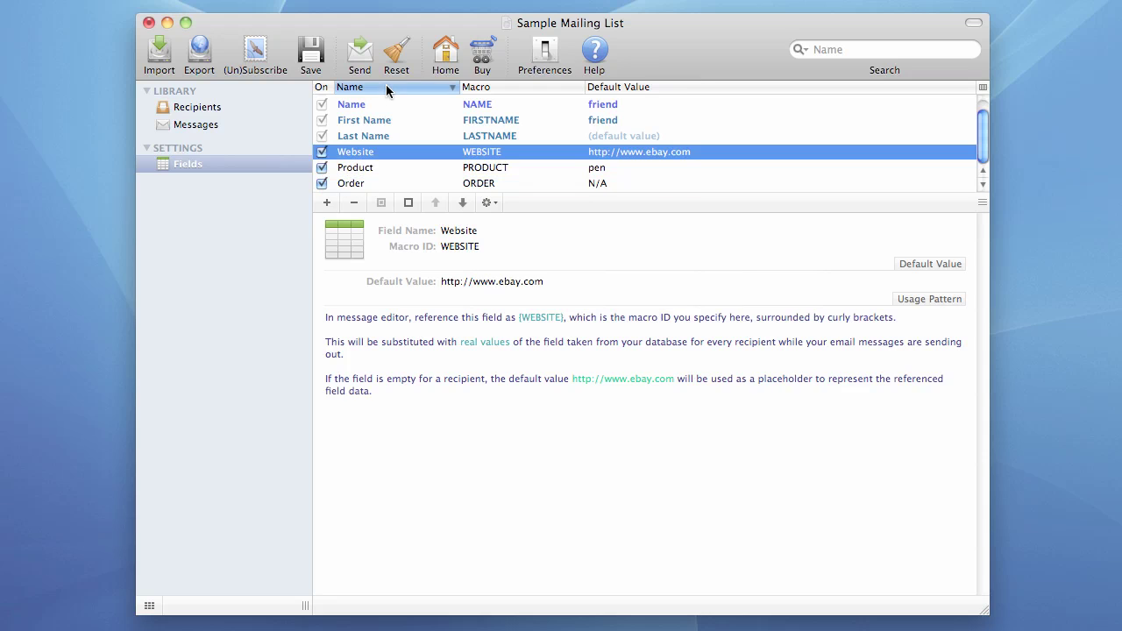
click(386, 85)
click(386, 84)
click(490, 85)
click(489, 85)
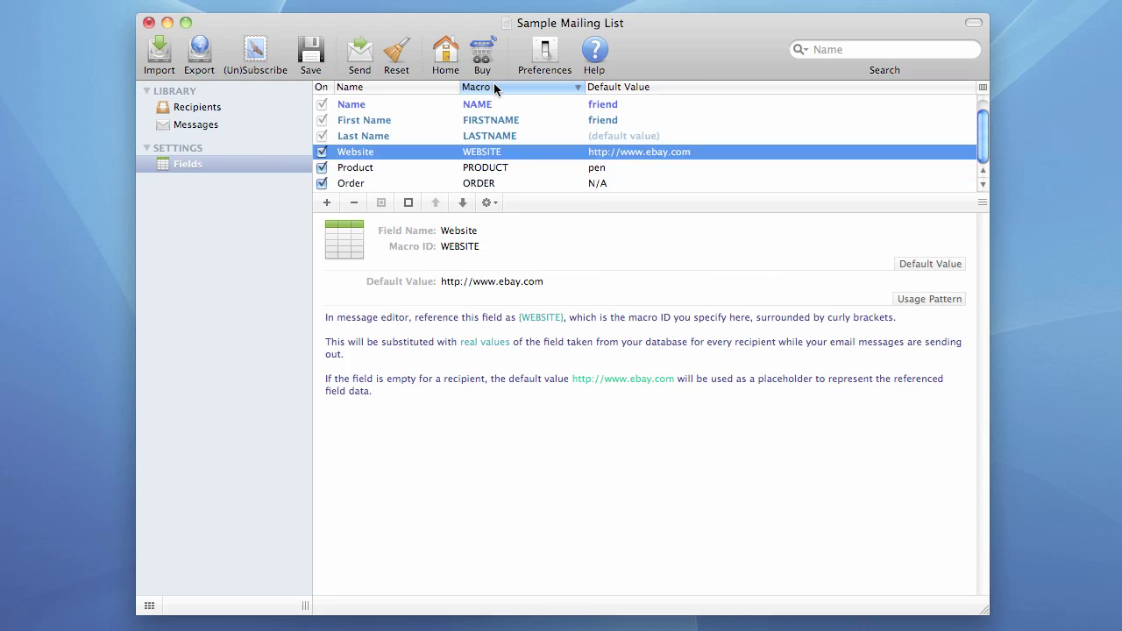
click(648, 85)
click(405, 82)
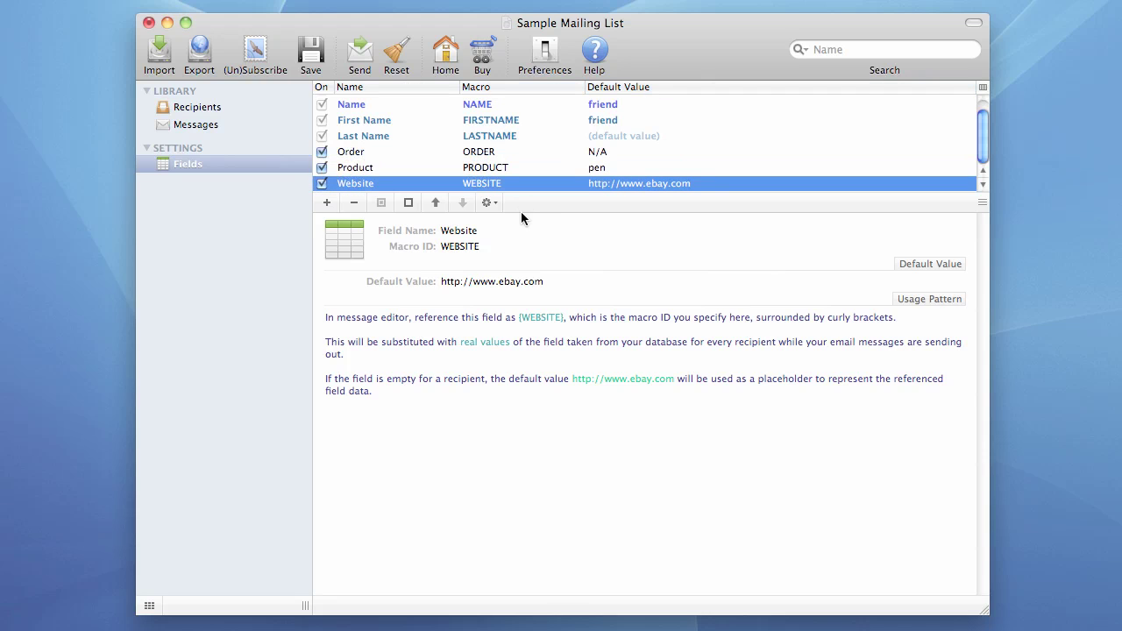
click(466, 231)
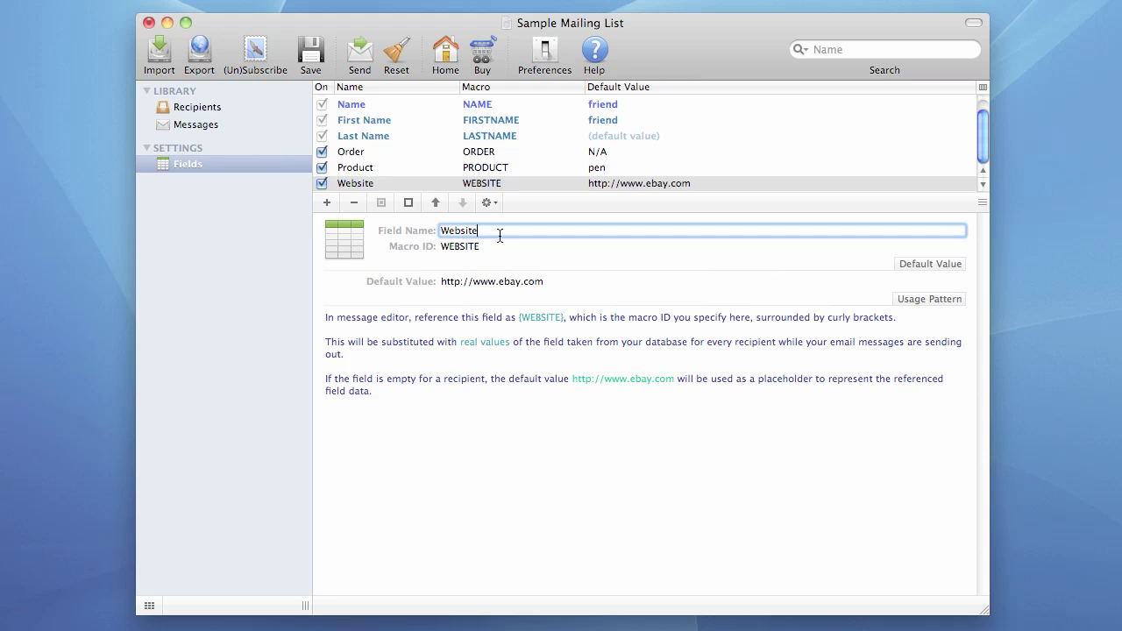
text(1)
key(Tab)
key(Right)
text(1)
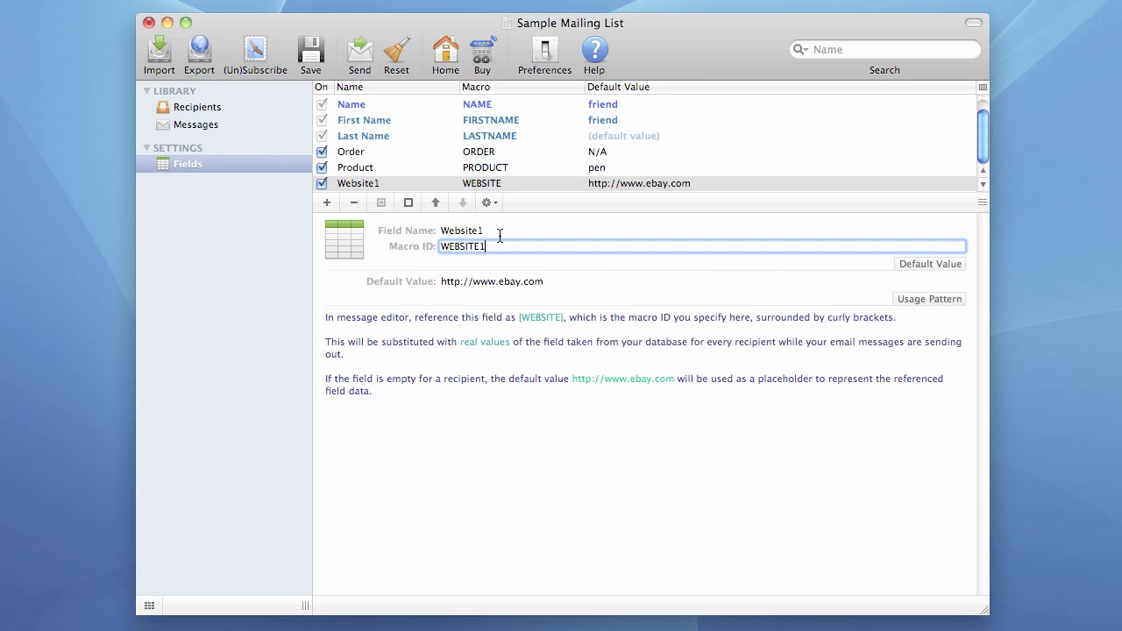
key(Tab)
key(Right)
text(1)
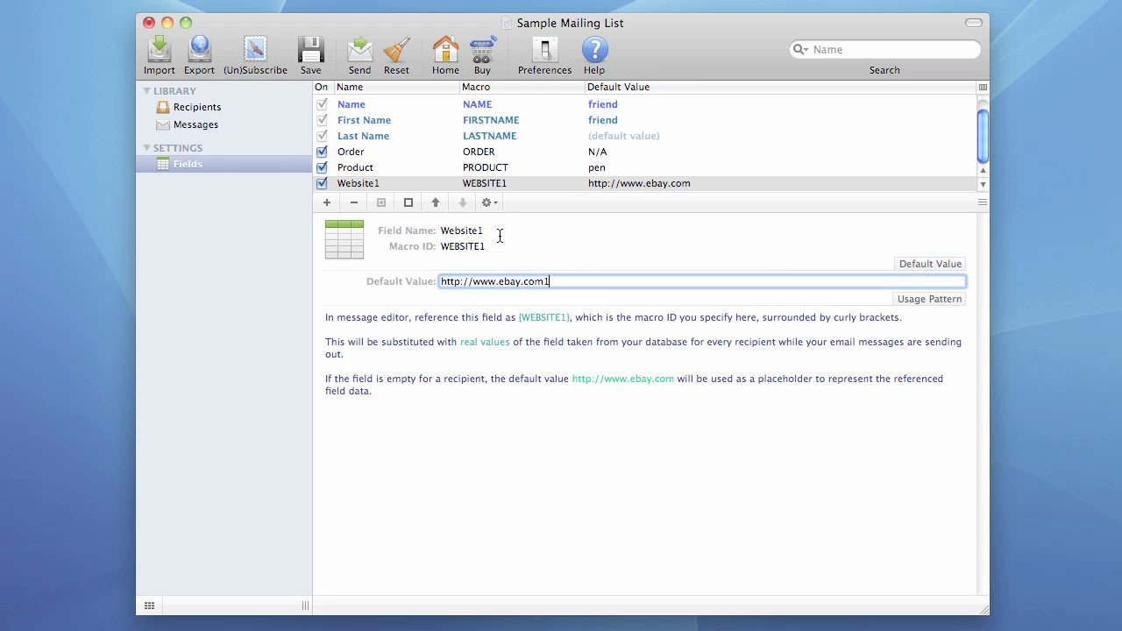
key(shift+Tab)
key(shift+Tab)
key(Tab)
key(Tab)
key(shift+Tab)
key(Tab)
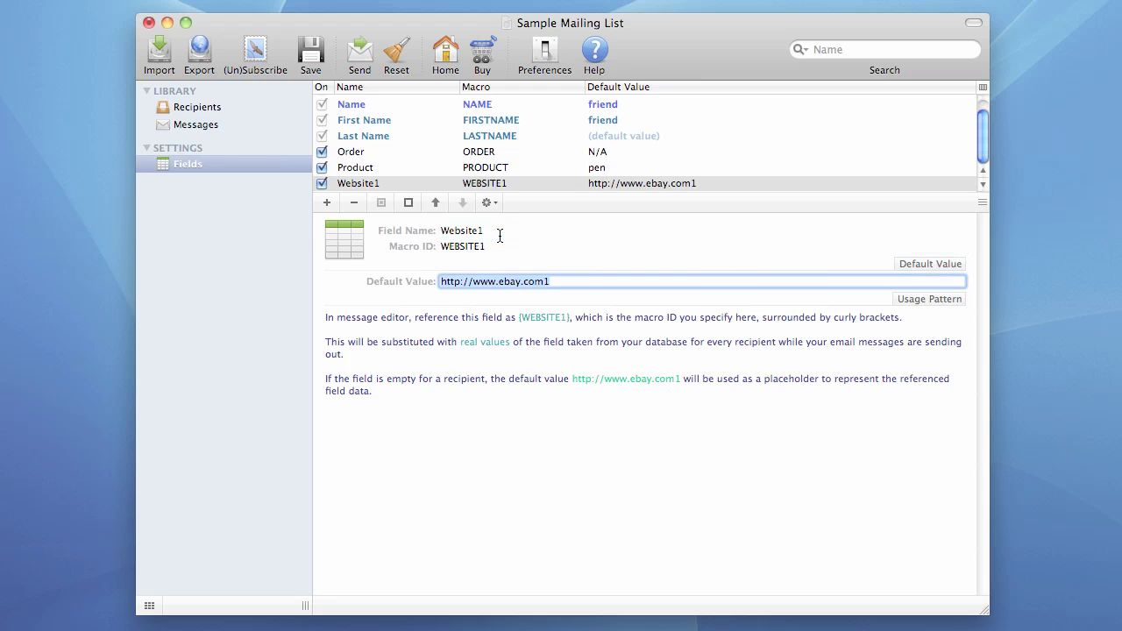